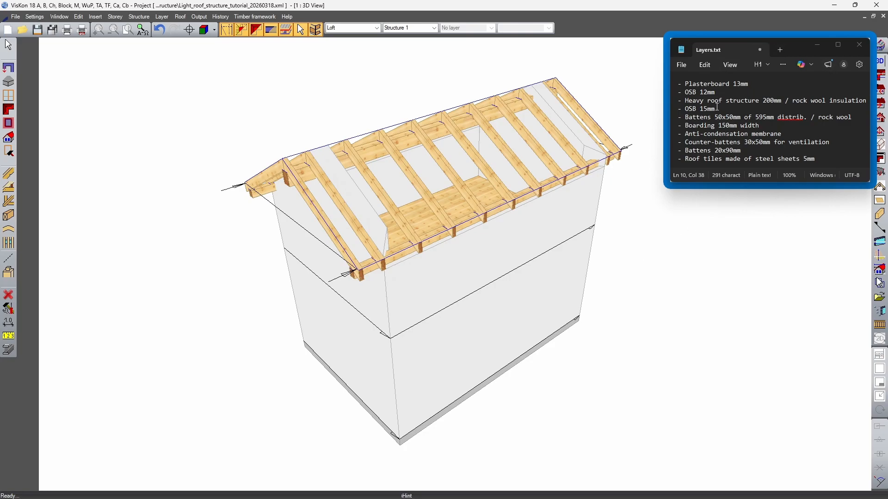
Examine the planned roof layer list and the 3D roof model with its tile covering displayed
left_click(727, 118)
left_click(732, 159)
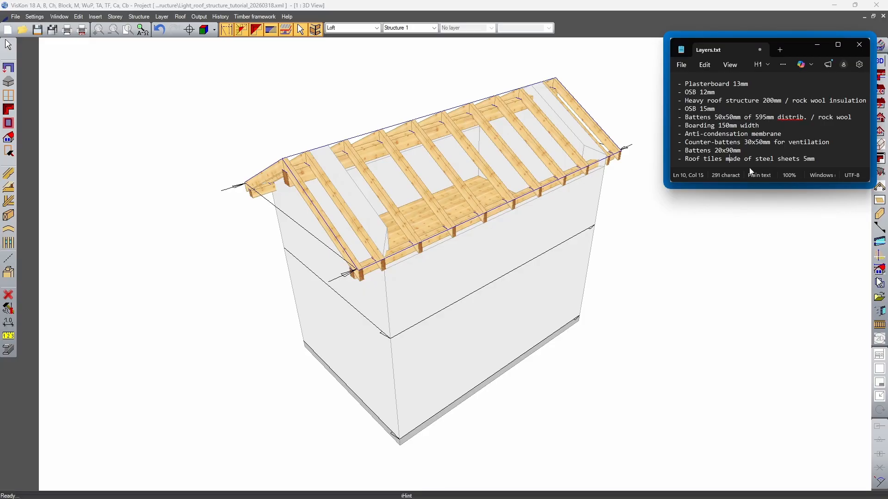
middle_click_drag(526, 258, 530, 320)
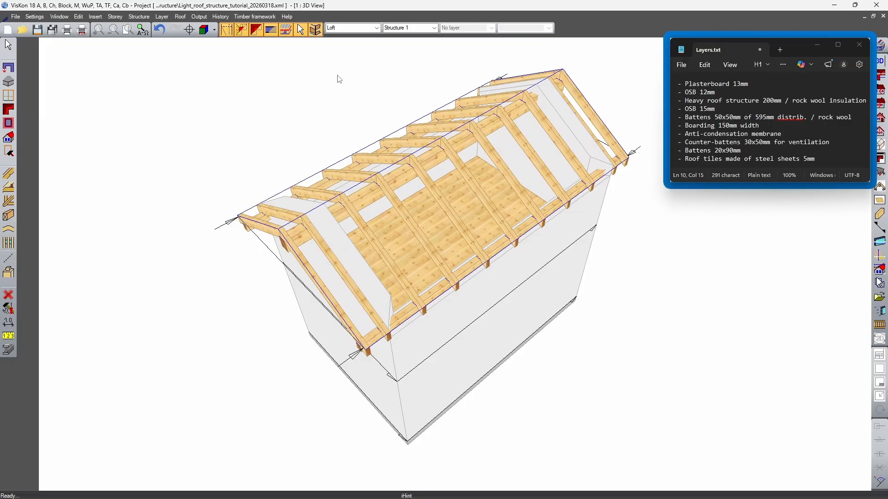
key("F5")
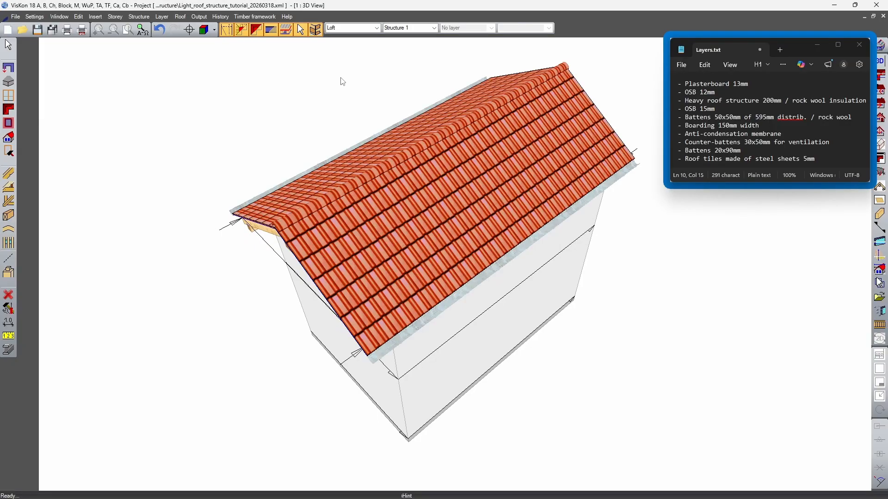
middle_click_drag(485, 175, 643, 117)
middle_click_drag(589, 127, 538, 124)
middle_click_drag(363, 132, 458, 185)
middle_click_drag(584, 142, 492, 218)
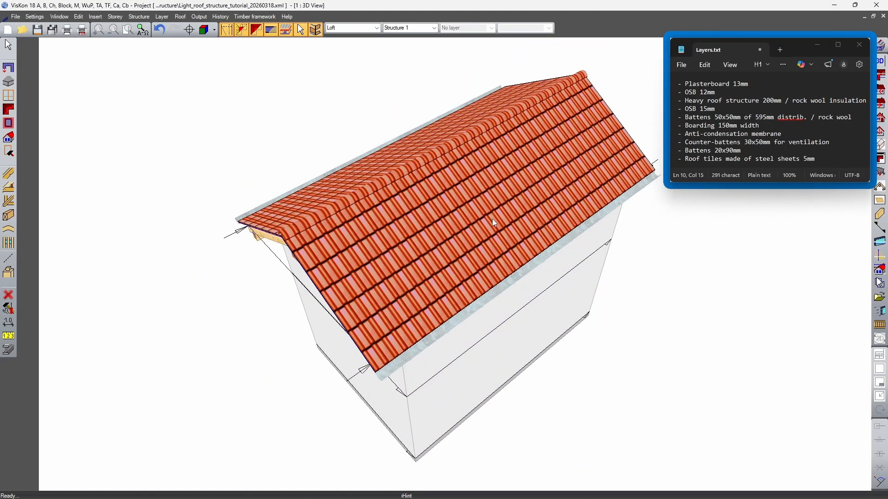
mouse_move(492, 220)
middle_mouse_down()
mouse_move(492, 211)
mouse_move(493, 229)
middle_mouse_up()
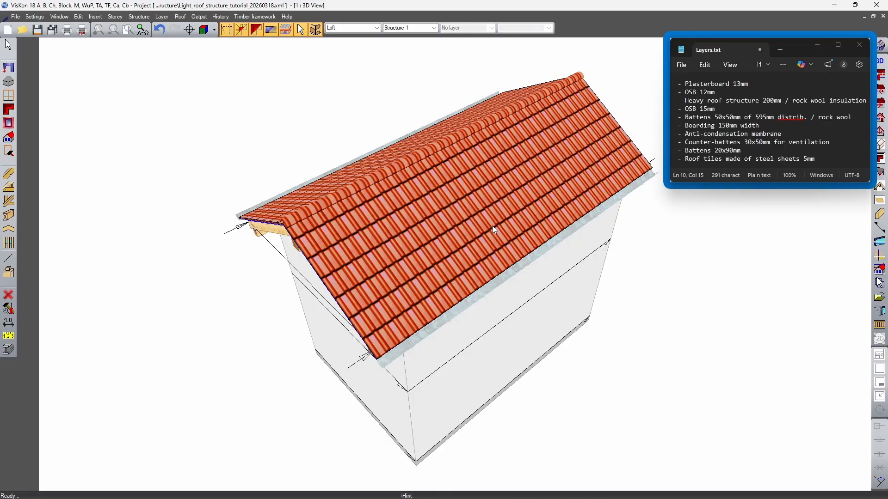
Open the roof assembly definition for the left slope from the gable roof's profile settings
left_click(9, 111)
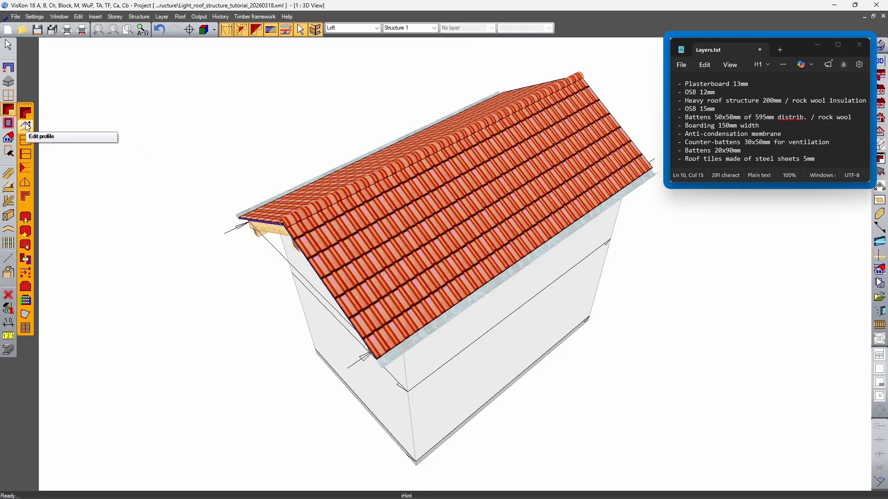
left_click(25, 126)
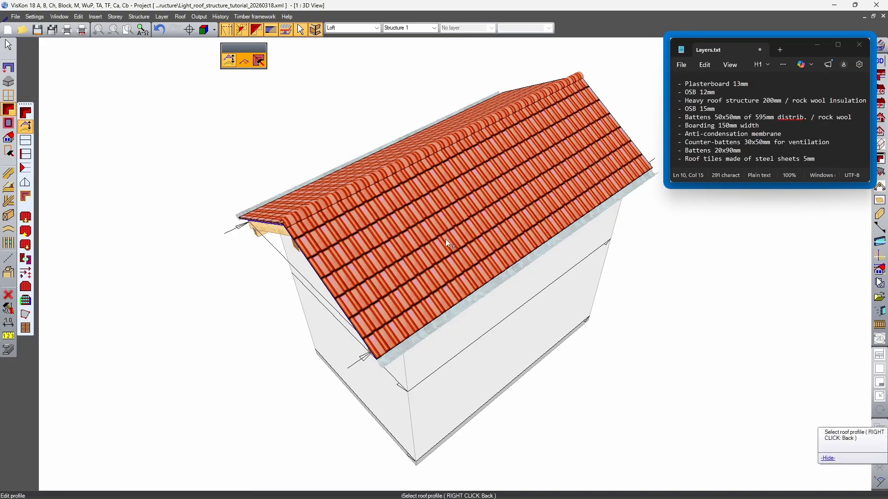
left_click(482, 205)
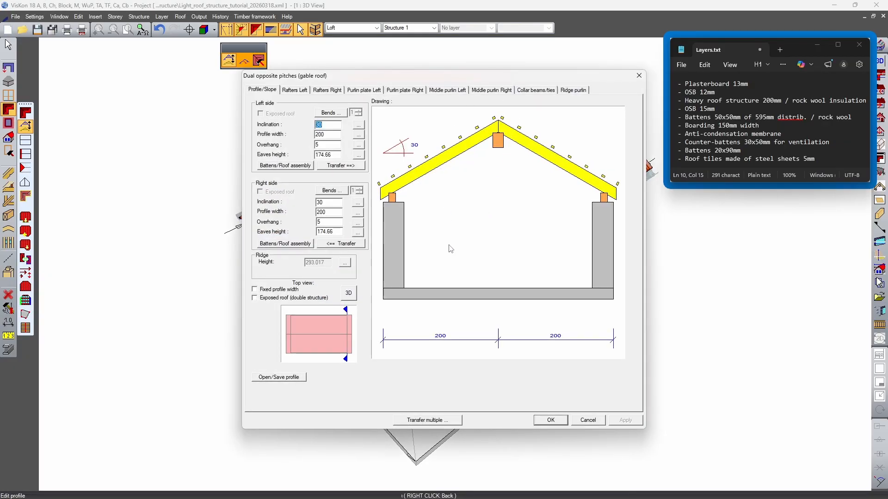
left_click(276, 168)
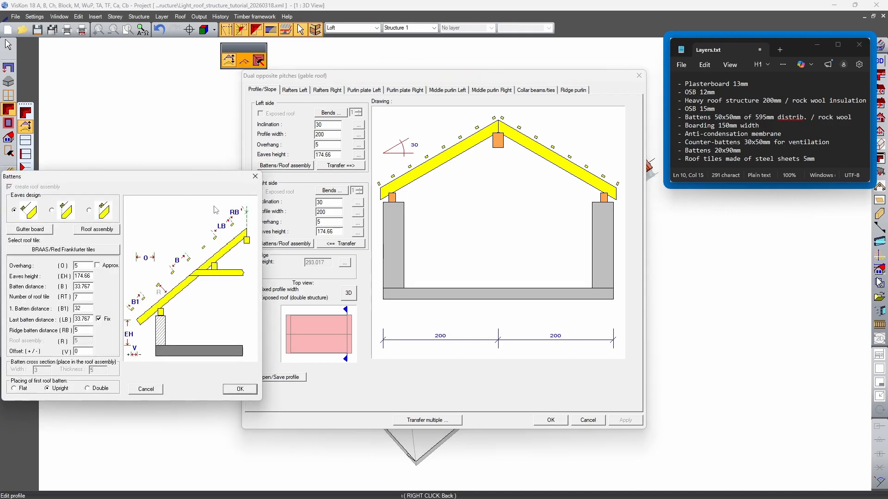
left_click_drag(200, 184, 501, 143)
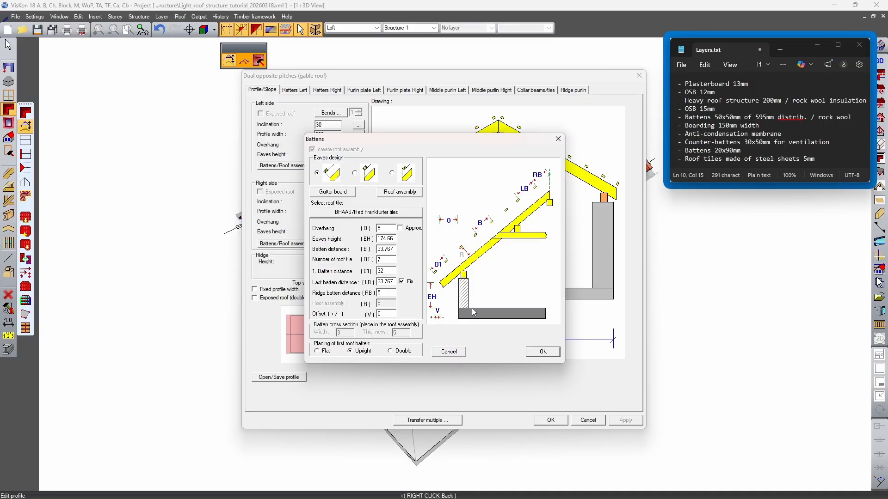
left_click(398, 193)
left_click_drag(337, 62, 497, 98)
left_click_drag(555, 234, 569, 264)
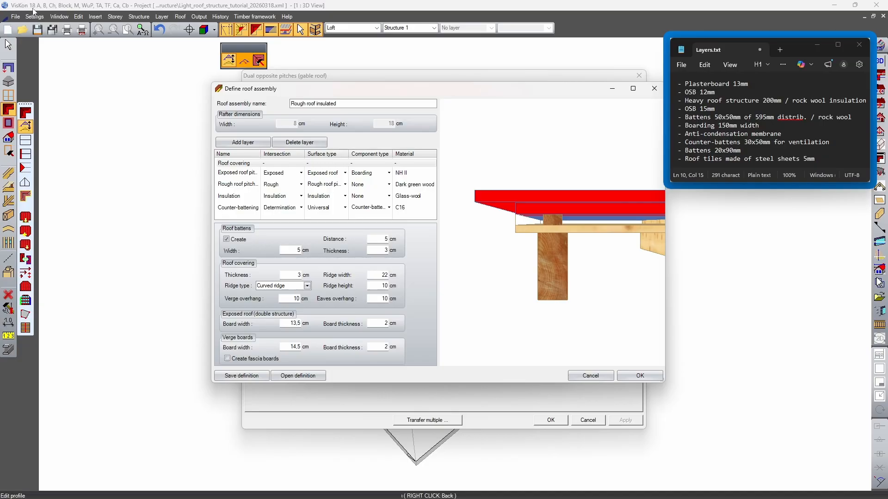
left_click_drag(514, 92, 511, 100)
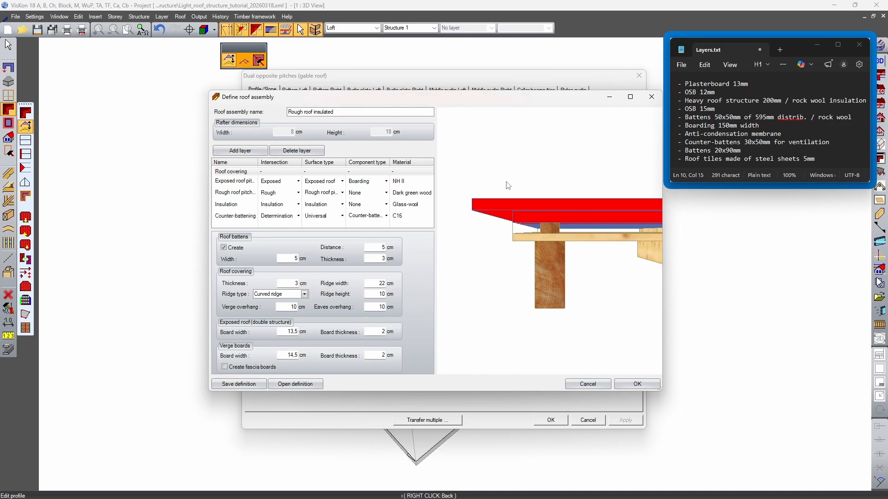
Examine each existing layer of the roof assembly in the preview and compare them with the planned list in Layers.txt
left_click_drag(532, 245, 582, 269)
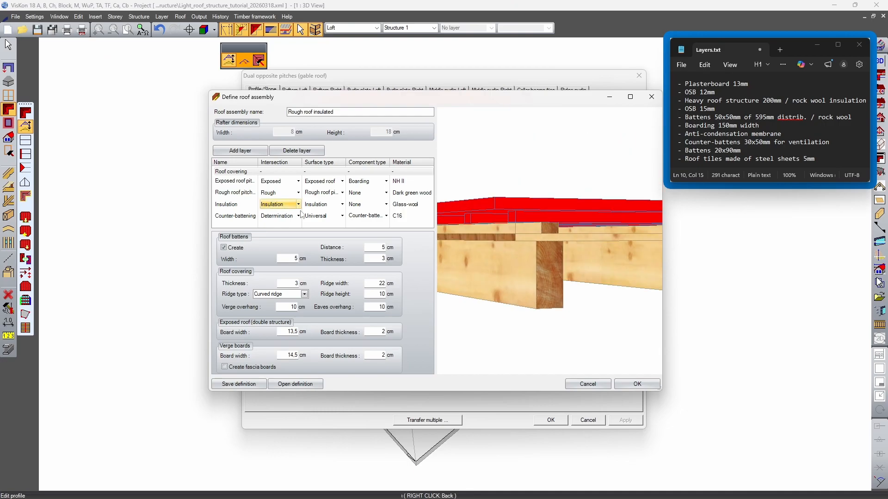
left_click(242, 205)
left_click(245, 193)
left_click(245, 182)
left_click(244, 172)
left_click(246, 183)
left_click(247, 193)
left_click(247, 205)
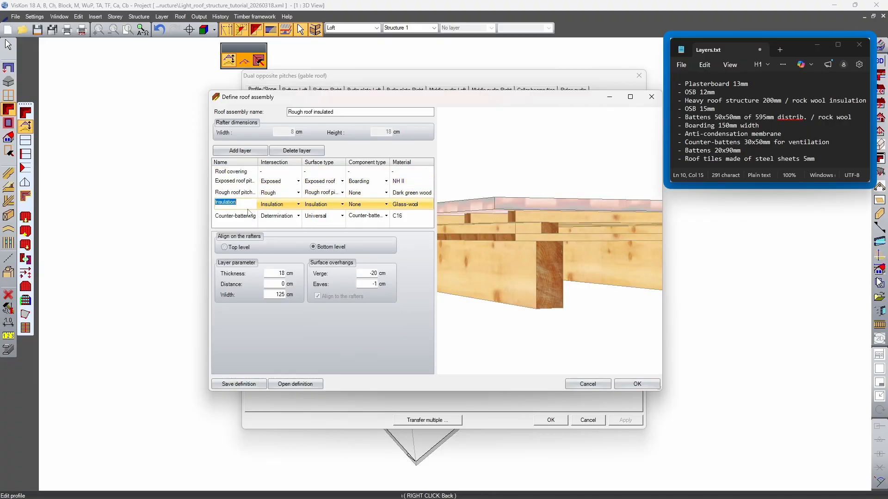
left_click(248, 216)
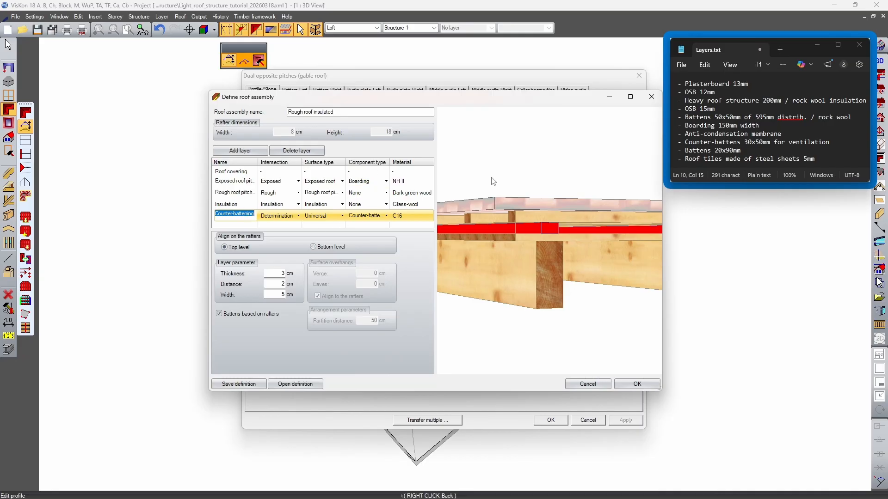
left_click_drag(497, 221, 496, 229)
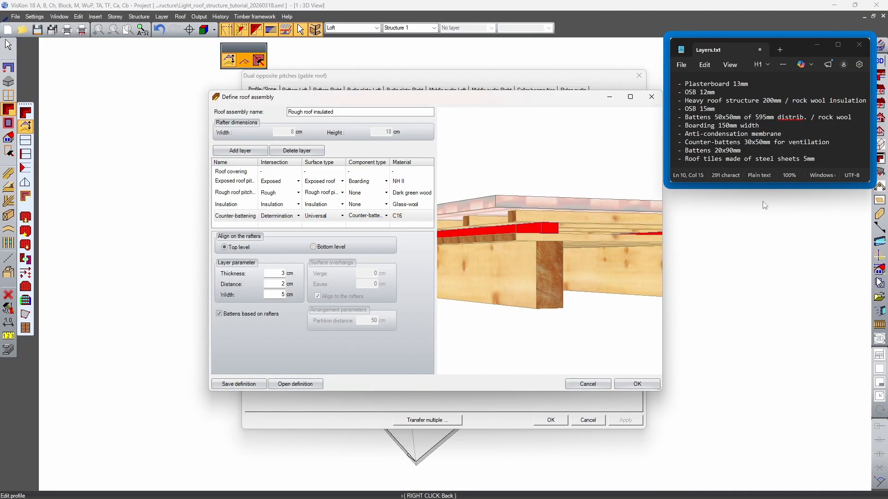
left_click(698, 83)
left_click_drag(686, 84, 747, 158)
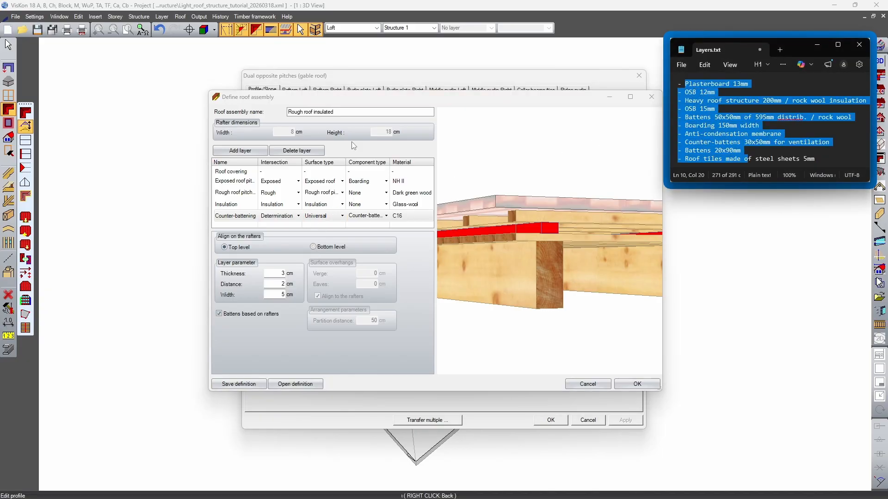
left_click(279, 195)
left_click(702, 102)
left_click(676, 84)
left_click(679, 84)
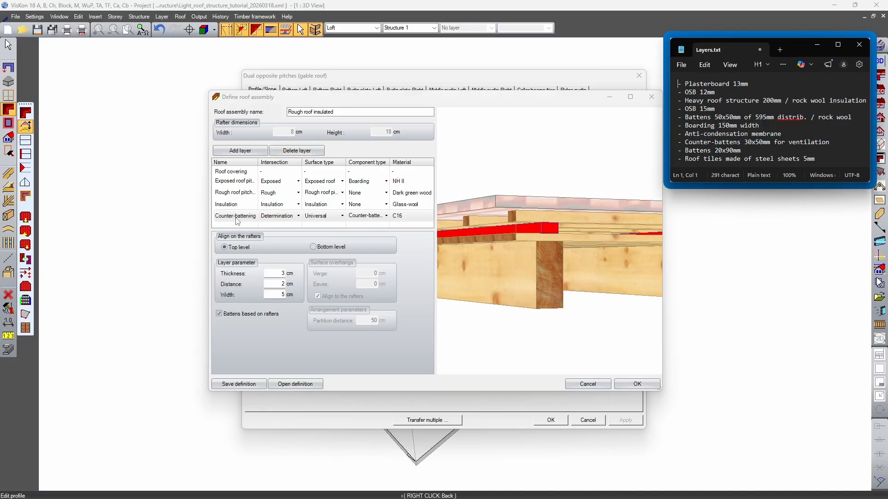
Delete the counter-battening, insulation, rough roof pitch and exposed roof pitch layers, keeping only the roof covering
left_click(237, 221)
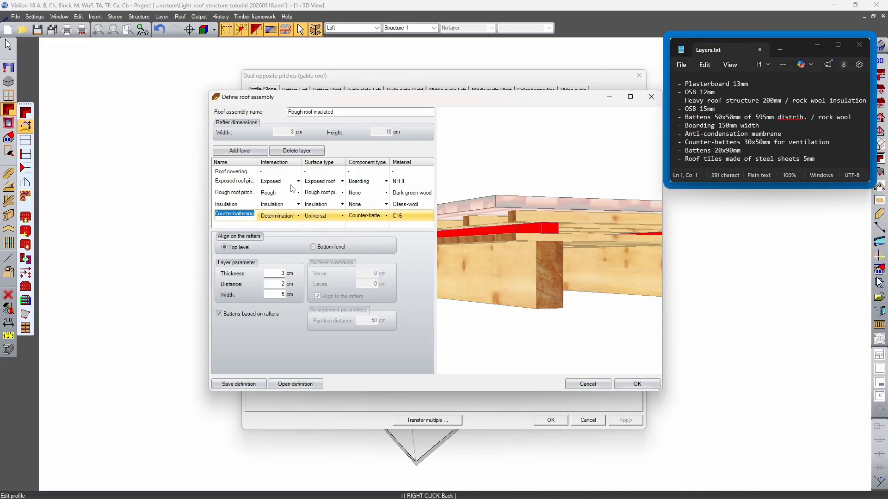
left_click(296, 150)
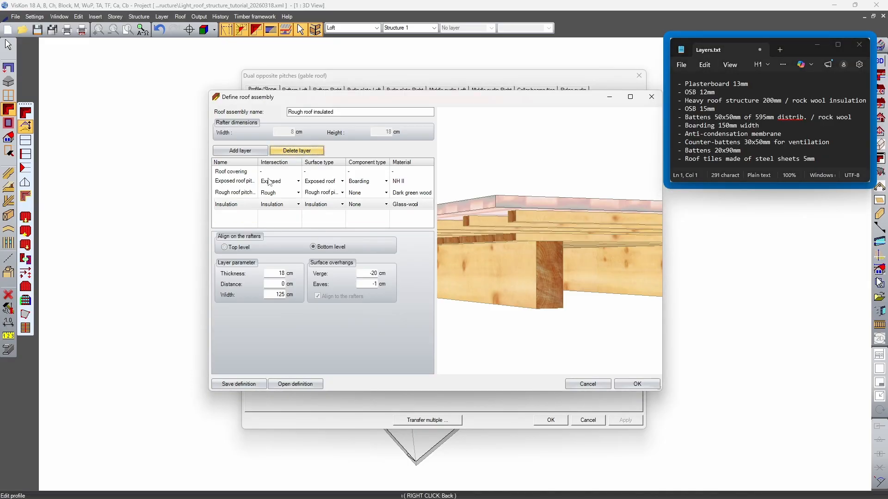
left_click(289, 151)
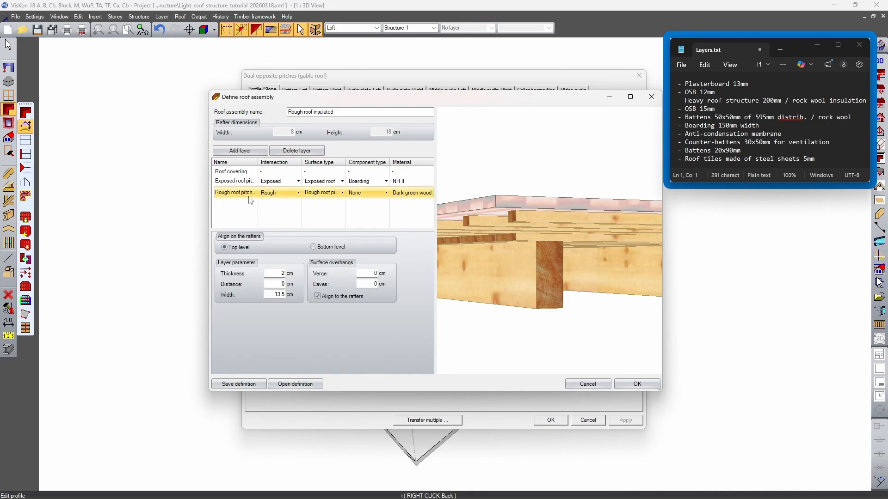
left_click(293, 152)
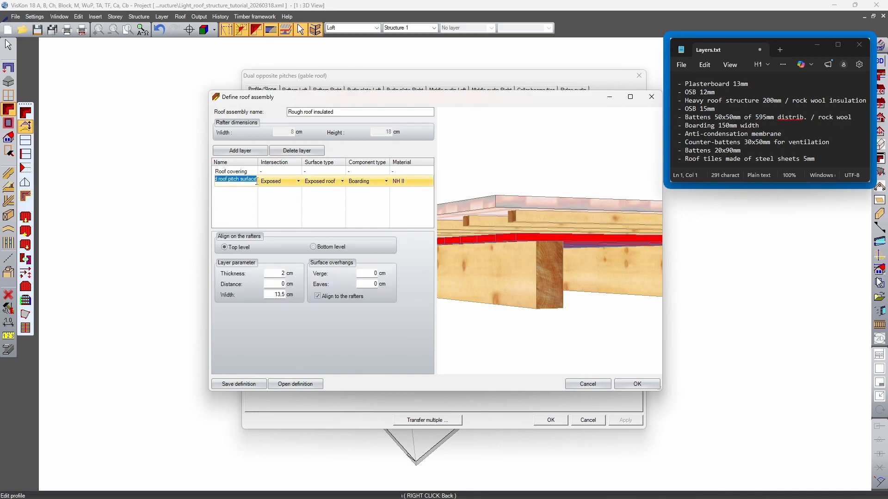
left_click(294, 152)
Turn off the creation of roof battens in the roof covering layer
middle_click_drag(536, 260, 504, 268)
left_click(355, 176)
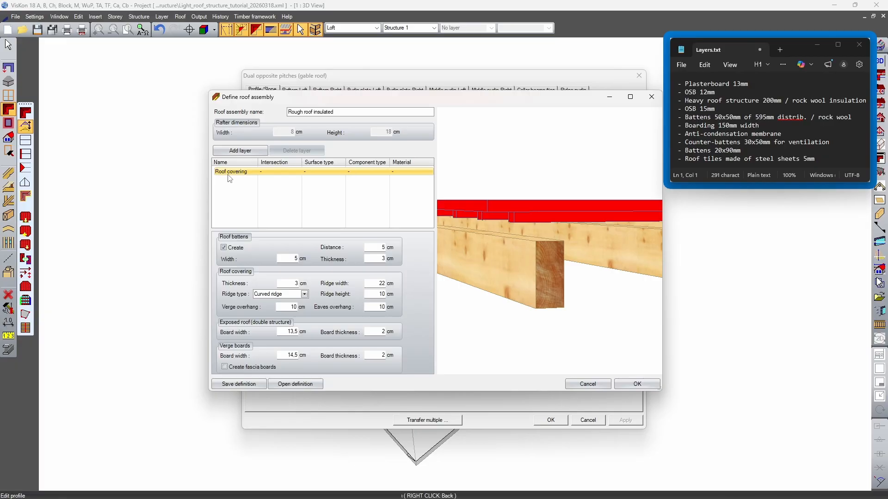
left_click_drag(553, 223, 601, 266)
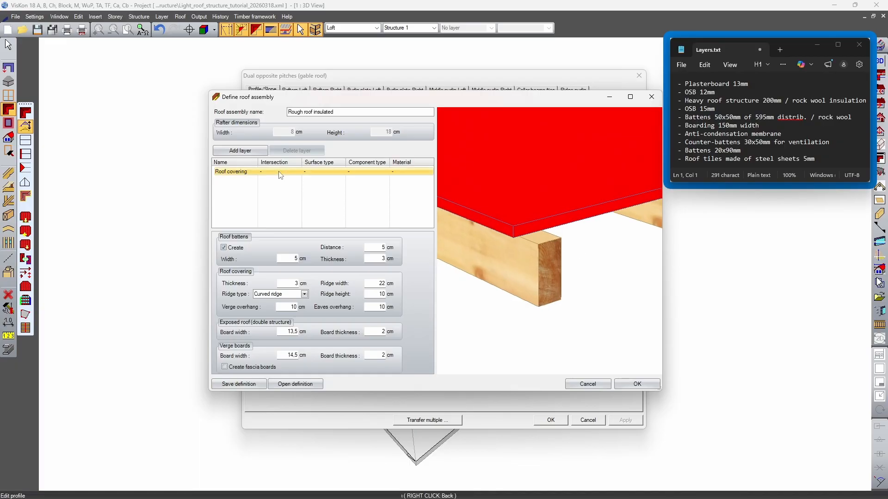
left_click_drag(511, 193, 491, 164)
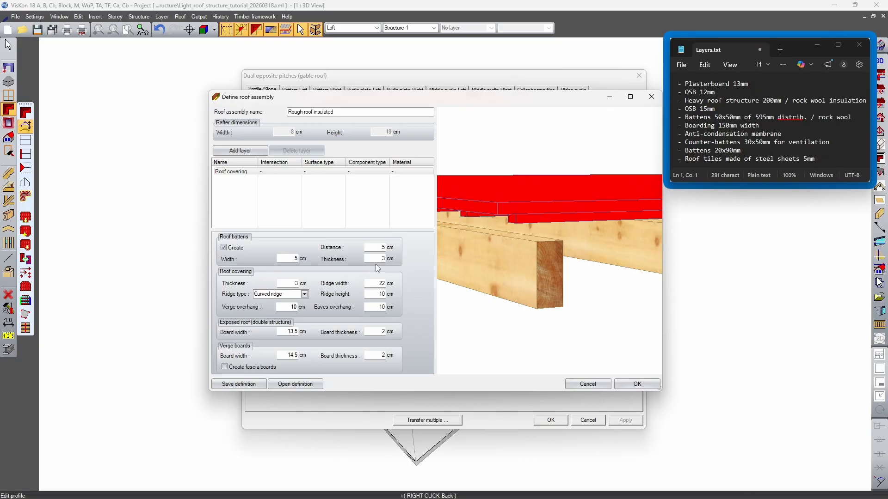
left_click(378, 284)
left_click(379, 294)
left_click(375, 283)
left_click(269, 172)
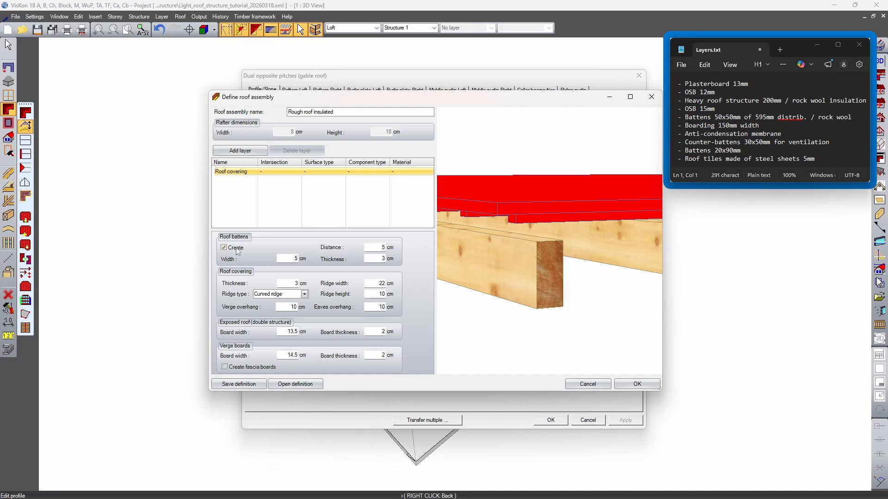
left_click(224, 248)
left_click_drag(462, 227, 552, 238)
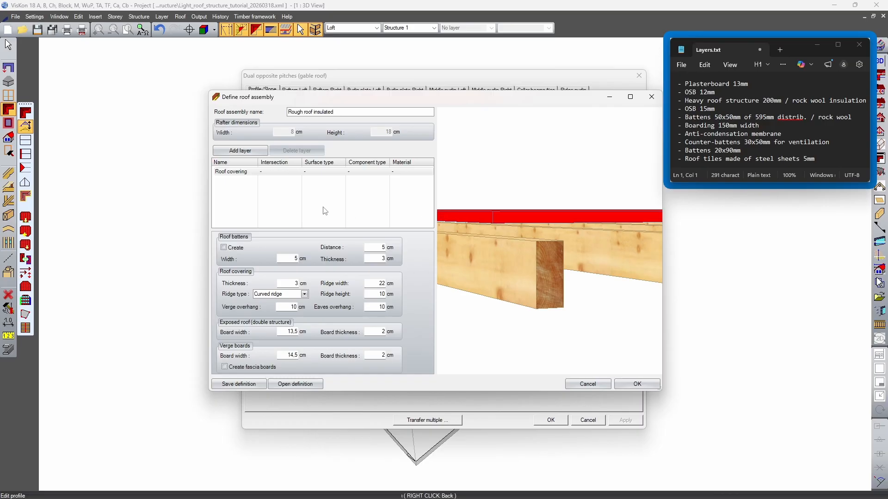
Check the 13 mm plasterboard entry in Layers.txt and add a new layer to the roof assembly
left_click(264, 201)
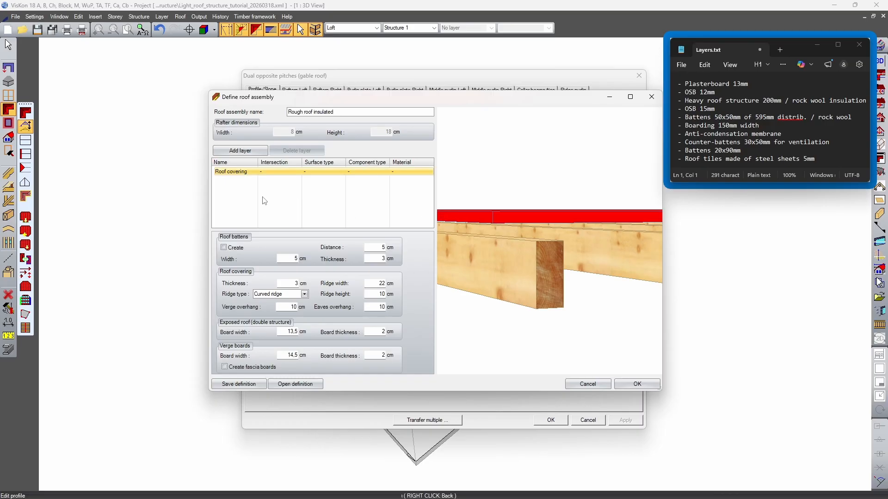
left_click(718, 84)
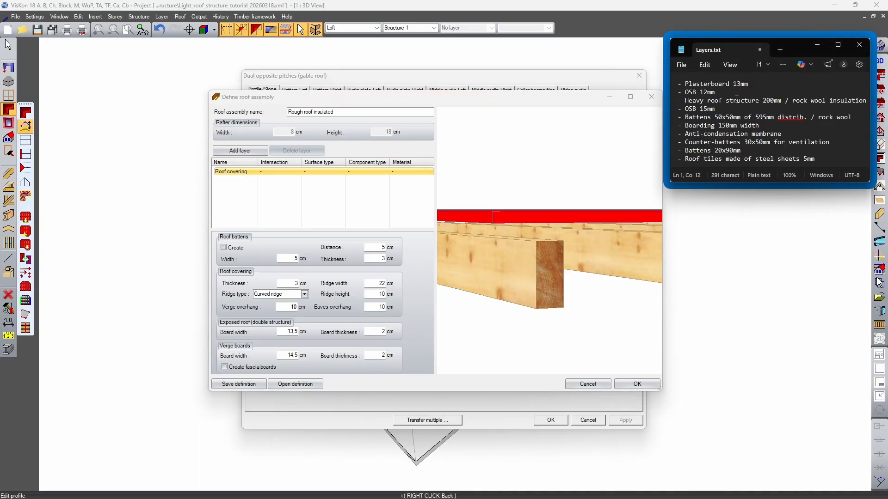
left_click_drag(696, 84, 741, 84)
left_click(259, 188)
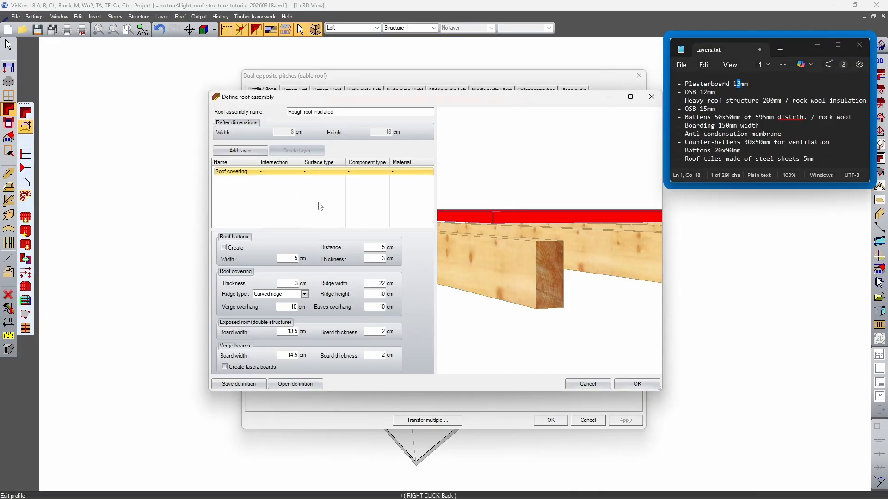
left_click(241, 151)
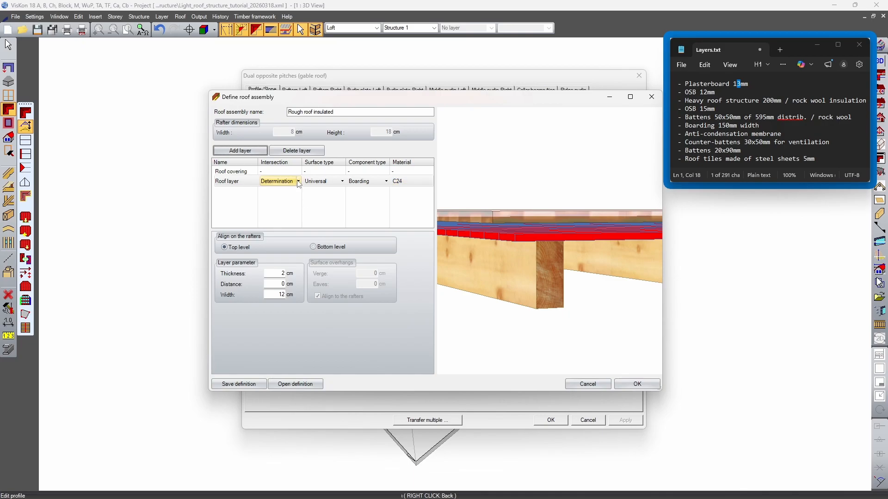
left_click_drag(542, 229, 515, 224)
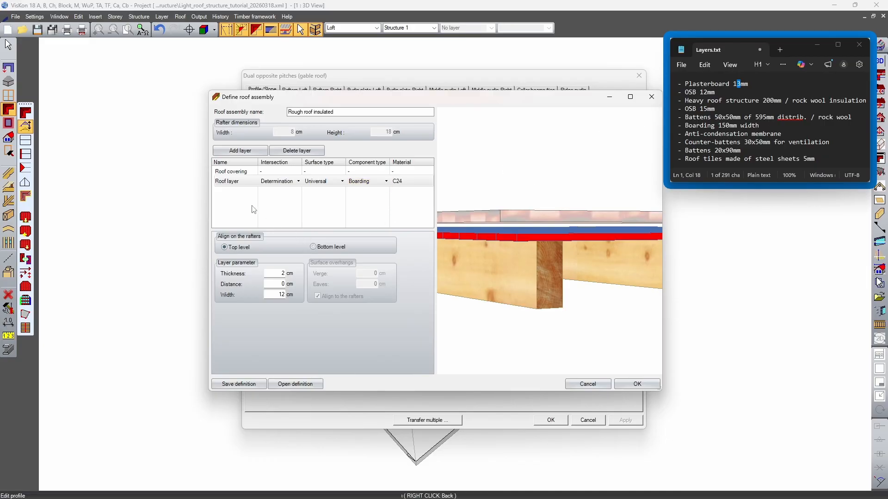
left_click(280, 184)
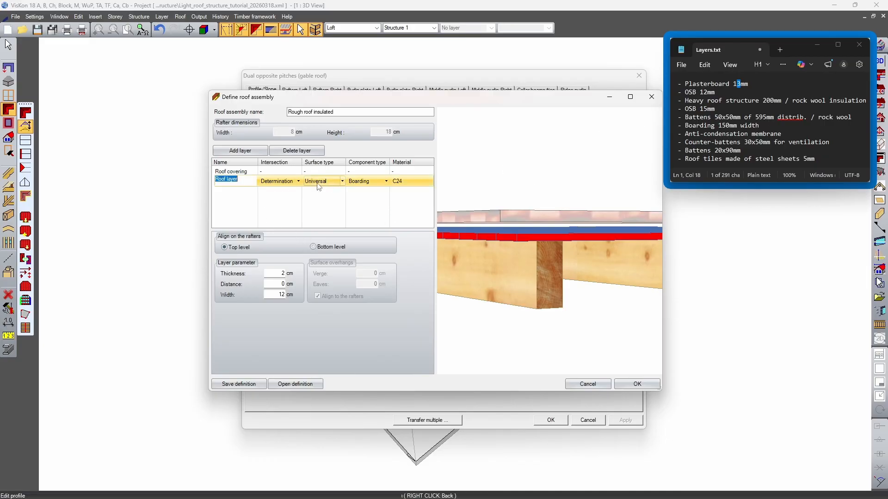
left_click(270, 163)
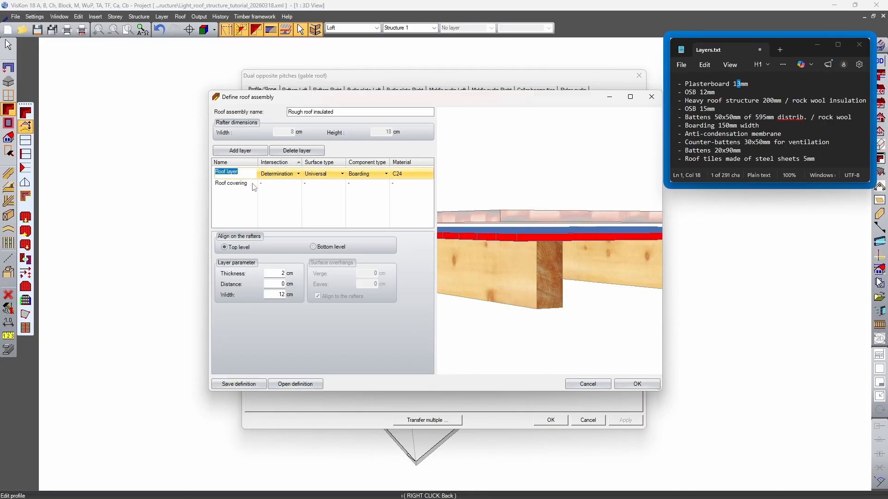
left_click(279, 164)
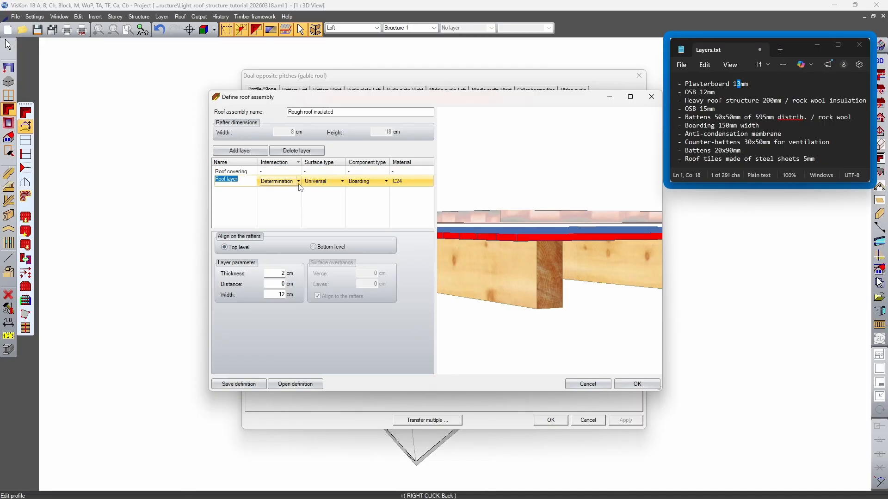
Examine the newly added boarding layer above the rafters in the roof assembly preview
left_click(517, 265)
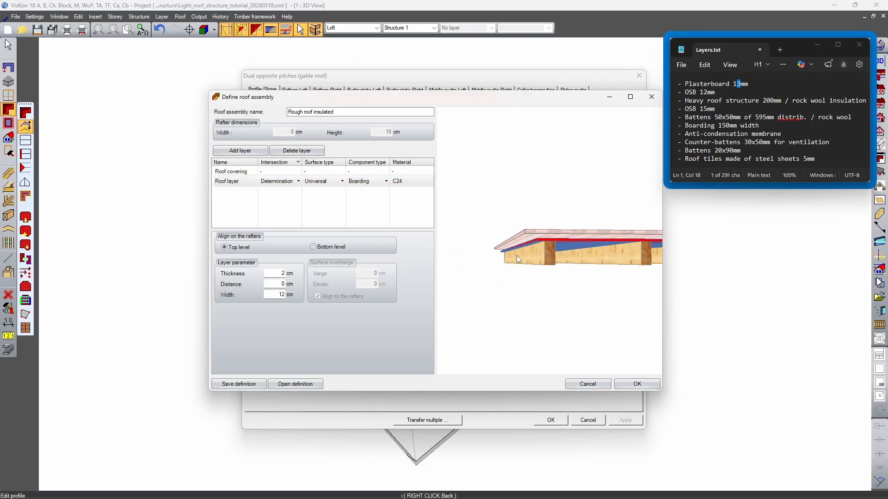
middle_click_drag(523, 239, 583, 312)
scroll(503, 278, "up", 2)
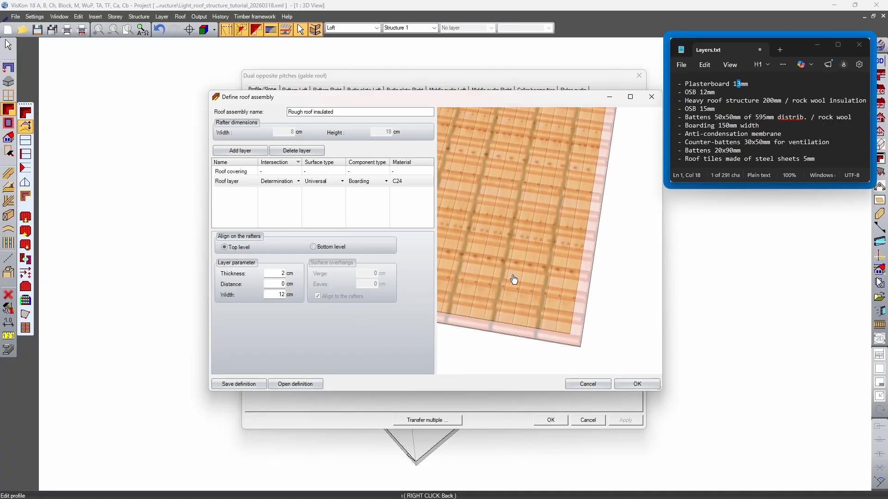
scroll(474, 223, "down", 3)
middle_click_drag(474, 222, 586, 275)
middle_click_drag(450, 255, 546, 181)
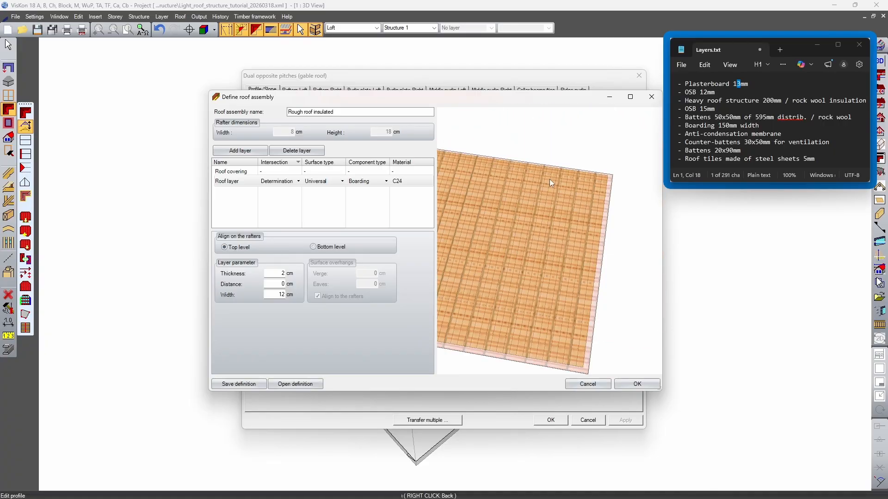
middle_click_drag(571, 291, 554, 272)
scroll(504, 276, "up", 2)
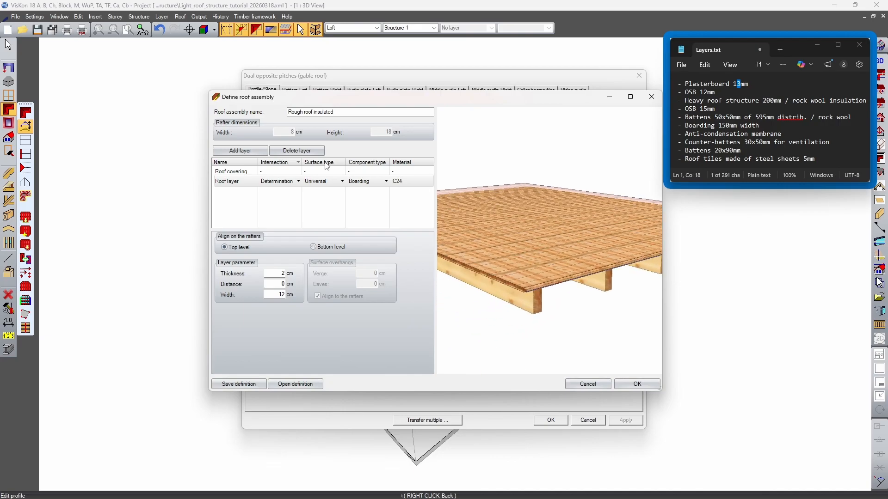
Try the Insulation intersection for the new roof layer and inspect its extent in the preview
left_click(298, 182)
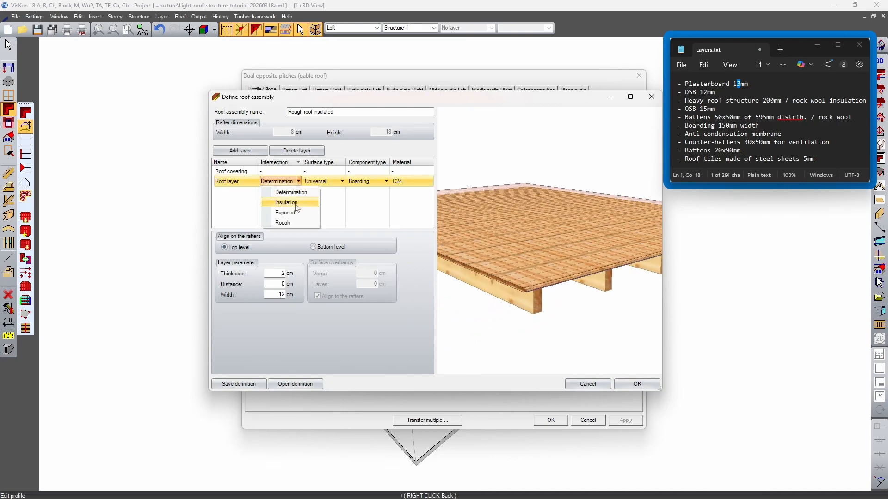
left_click(287, 202)
left_click_drag(570, 203, 603, 326)
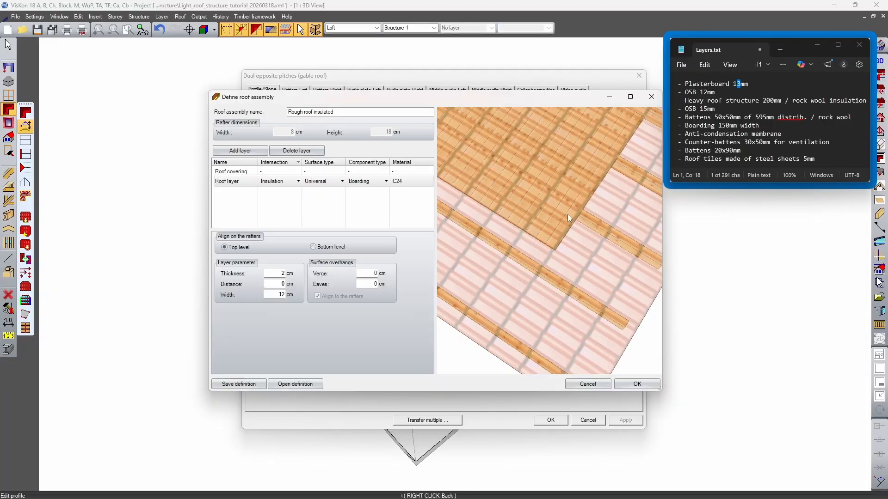
middle_click_drag(567, 214, 507, 313)
left_click_drag(537, 270, 543, 307)
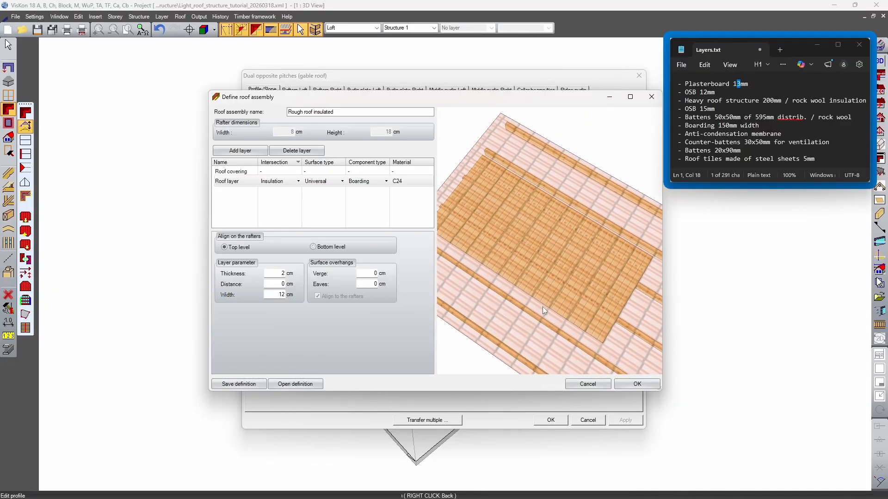
left_click_drag(634, 261, 522, 166)
Try the Exposed intersection for the new roof layer and inspect its extent in the preview
left_click(298, 181)
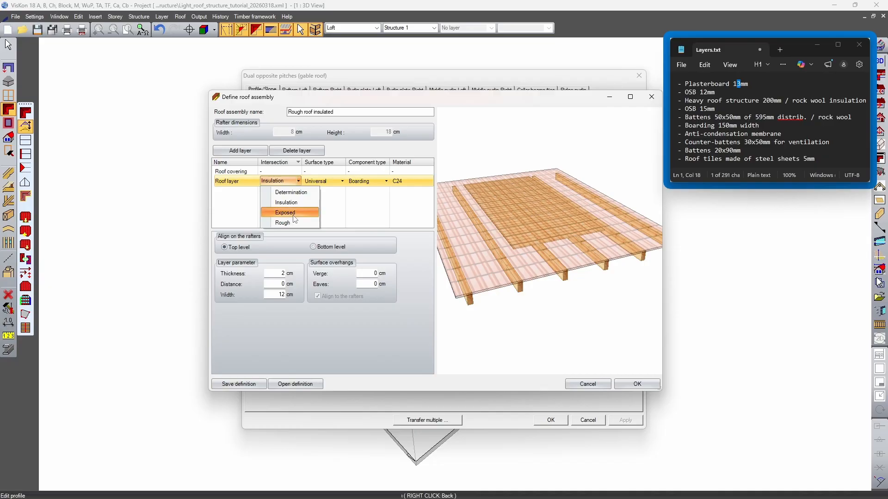
left_click(291, 212)
left_click_drag(488, 230, 597, 280)
left_click_drag(653, 318, 452, 182)
left_click_drag(587, 296, 616, 167)
Compare the Rough, Insulation and Determination intersections for the new roof layer in the preview, finishing with Rough
left_click(297, 182)
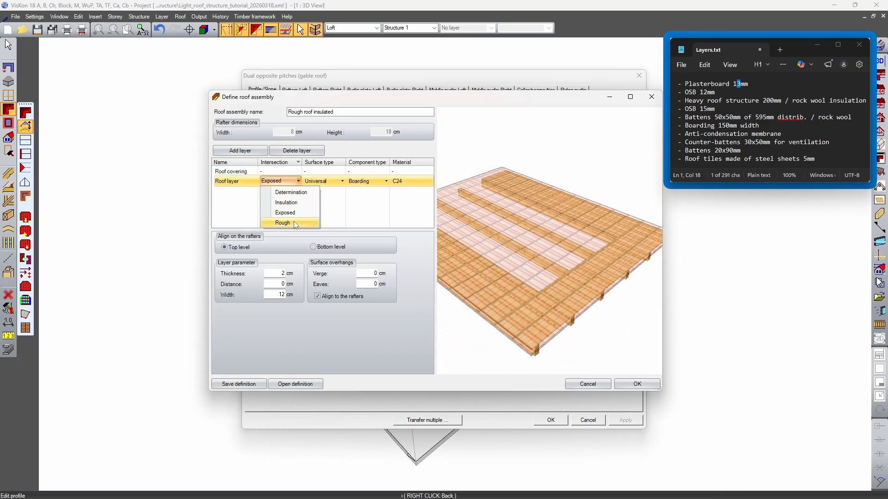
left_click(293, 223)
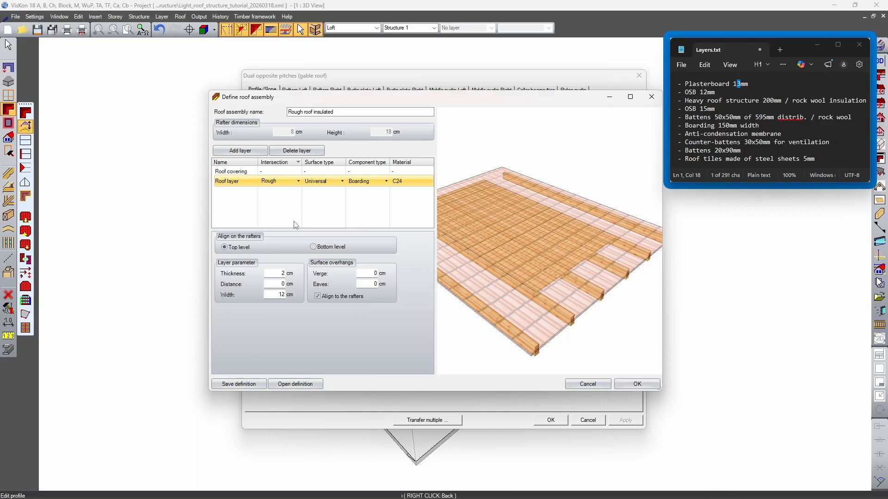
left_click_drag(537, 223, 593, 248)
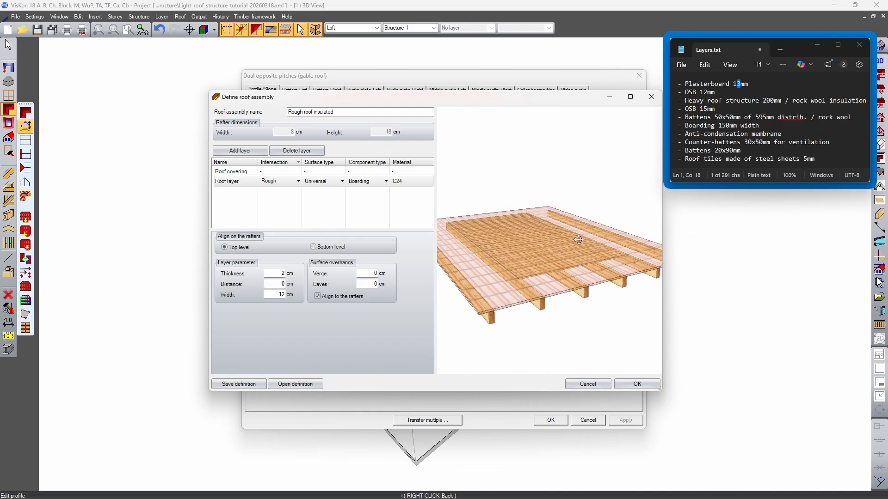
left_click(298, 181)
left_click(290, 202)
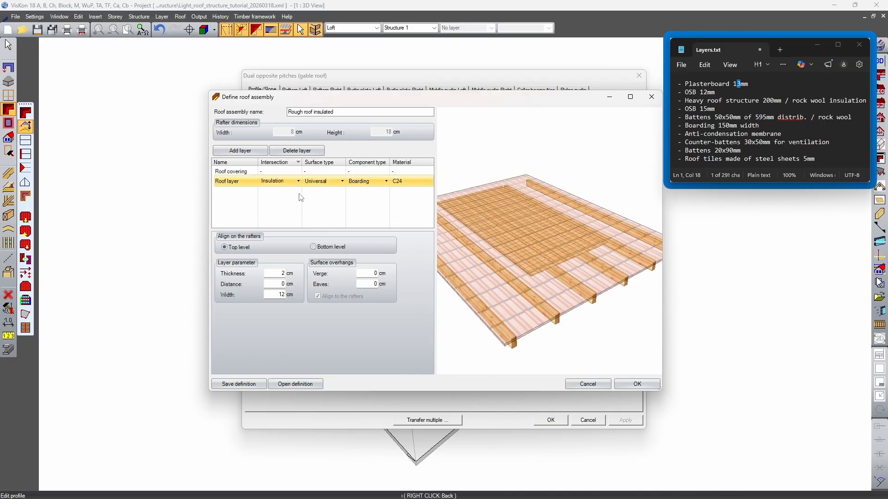
left_click(298, 181)
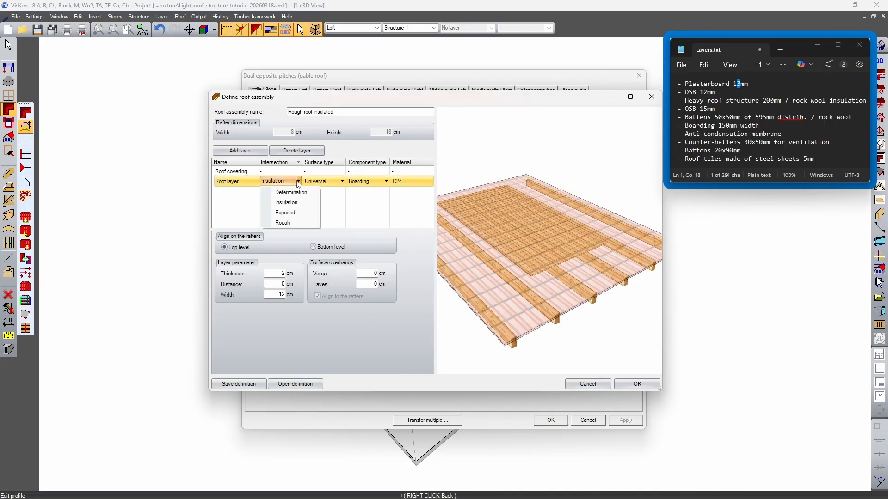
left_click(277, 190)
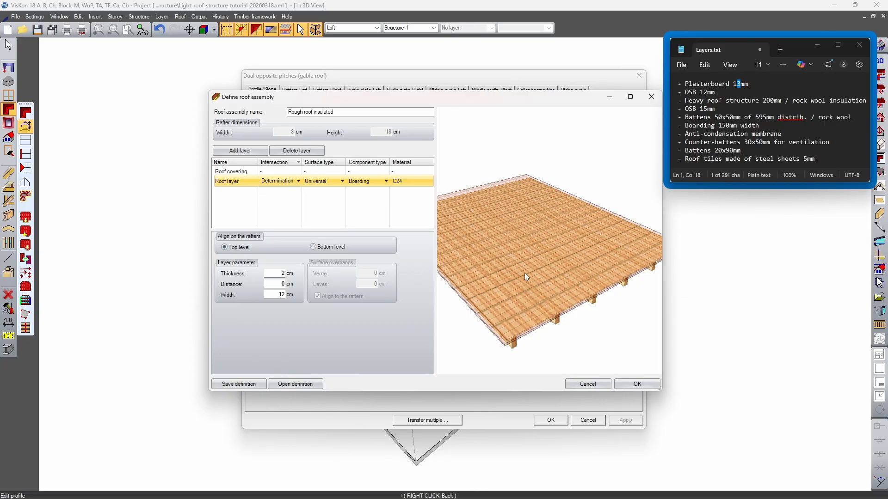
left_click(298, 181)
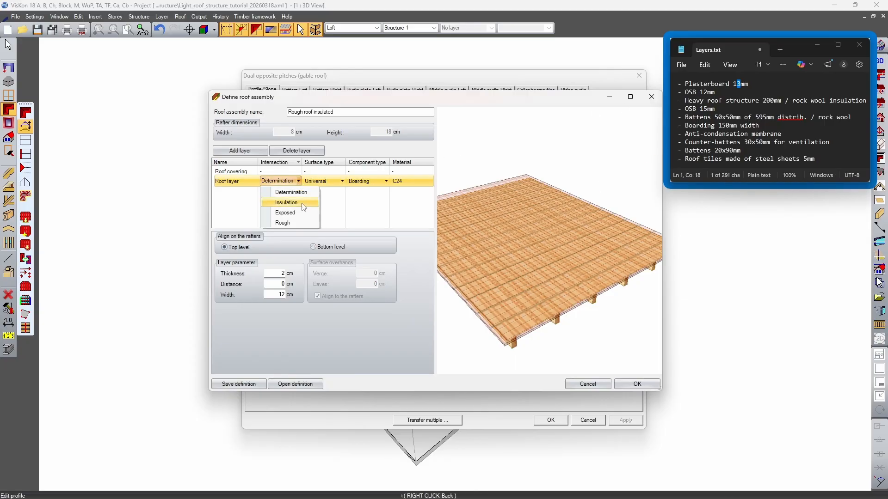
left_click(282, 222)
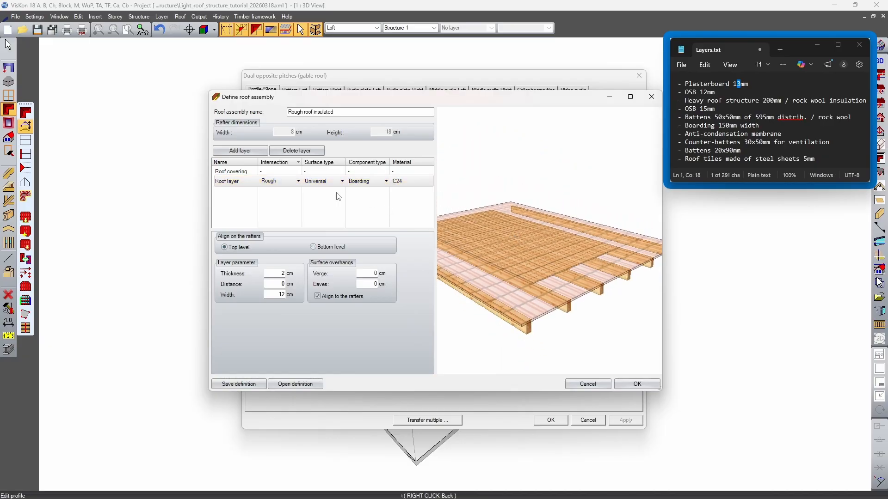
Try the Rough roof pitch surface type for the new roof layer and return it to Universal
left_click(342, 181)
left_click(338, 222)
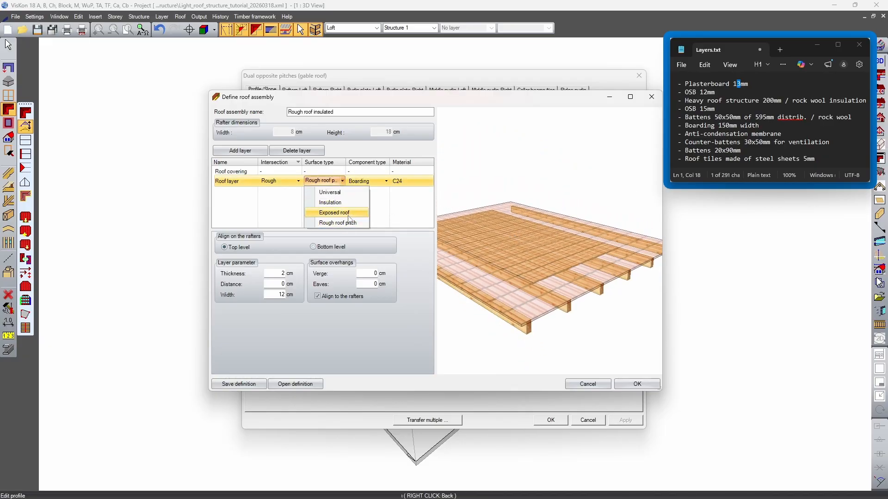
left_click(346, 192)
left_click(343, 182)
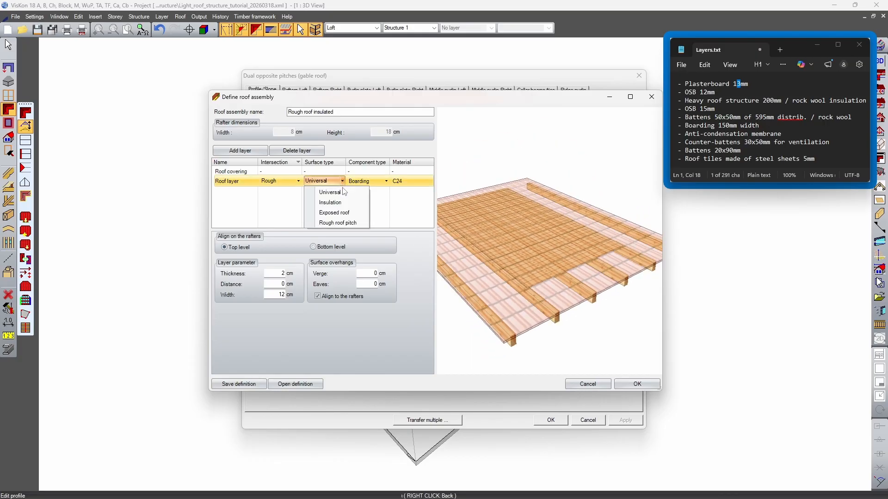
left_click(343, 182)
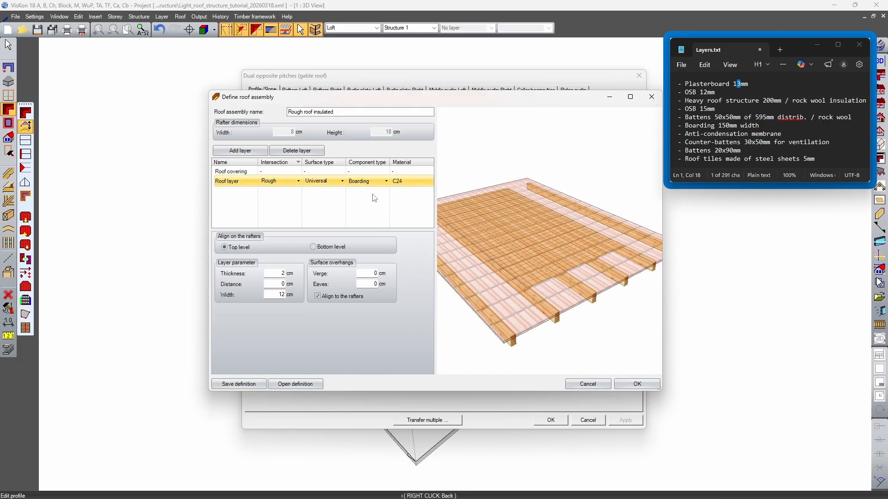
Set the new roof layer's component type to Panel and its material to Plasterboard
left_click(387, 182)
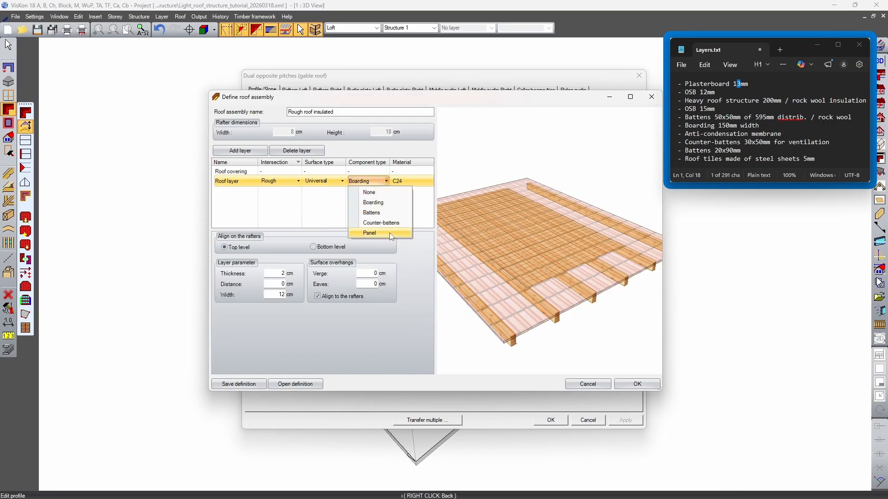
left_click(370, 233)
left_click(419, 183)
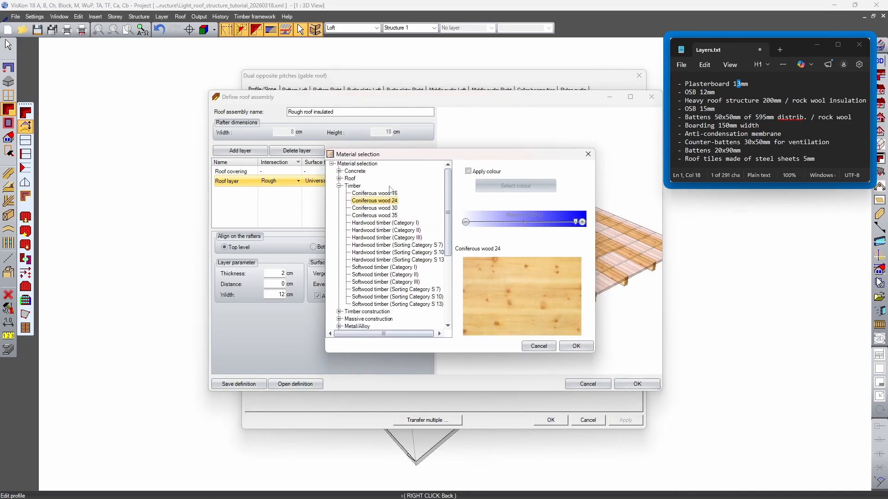
left_click(339, 186)
left_click(339, 215)
scroll(378, 290, "down", 5)
left_click(367, 259)
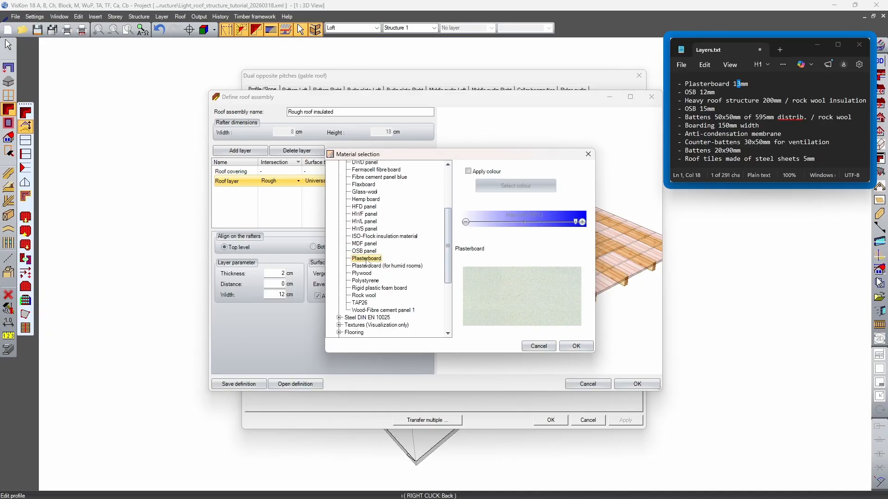
left_click(575, 347)
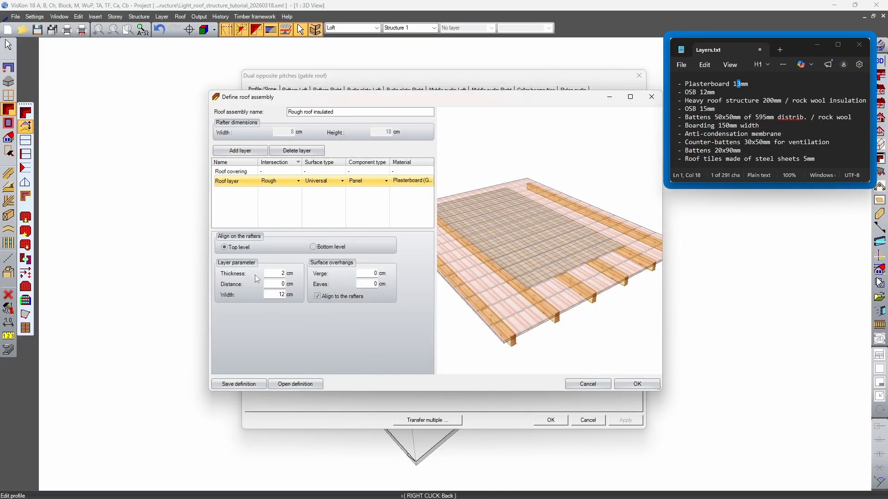
Examine the position of the plasterboard layer relative to the rafters from the side and from below
left_click_drag(536, 277, 551, 213)
scroll(536, 240, "up", 5)
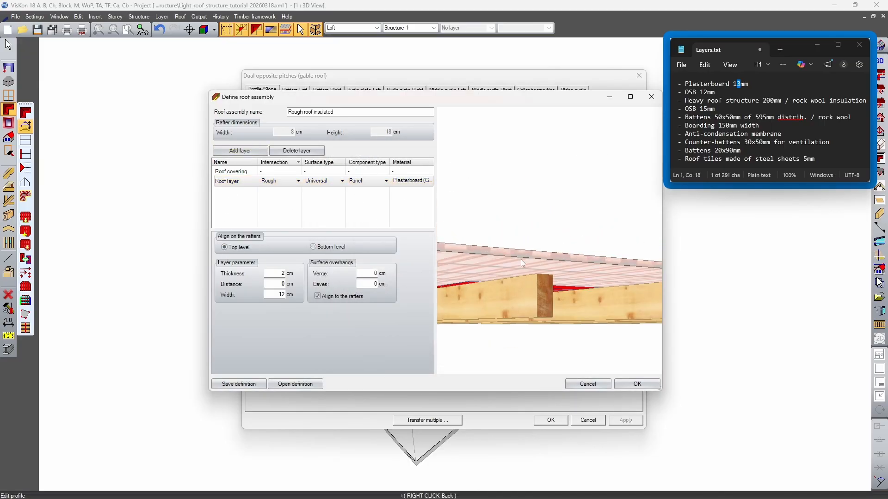
middle_click_drag(522, 255, 529, 283)
left_click_drag(528, 283, 494, 298)
scroll(491, 299, "up", 3)
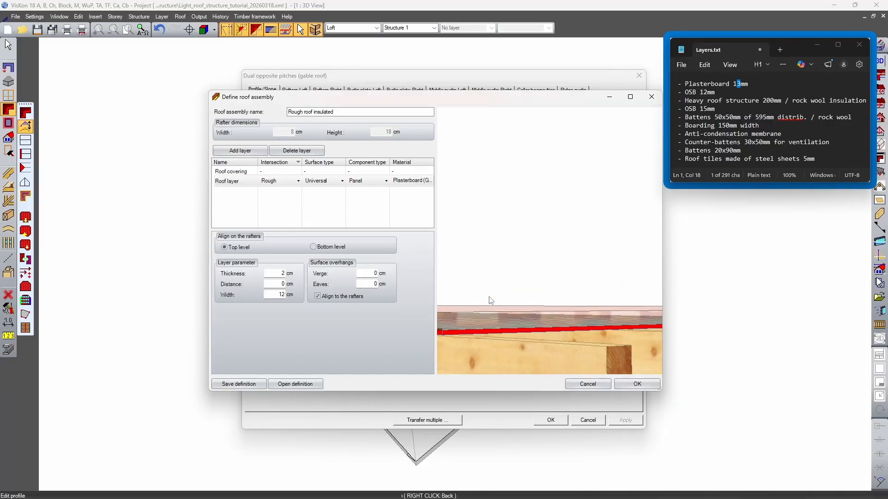
middle_click_drag(492, 335, 498, 315)
scroll(524, 285, "down", 3)
left_click_drag(506, 293, 521, 278)
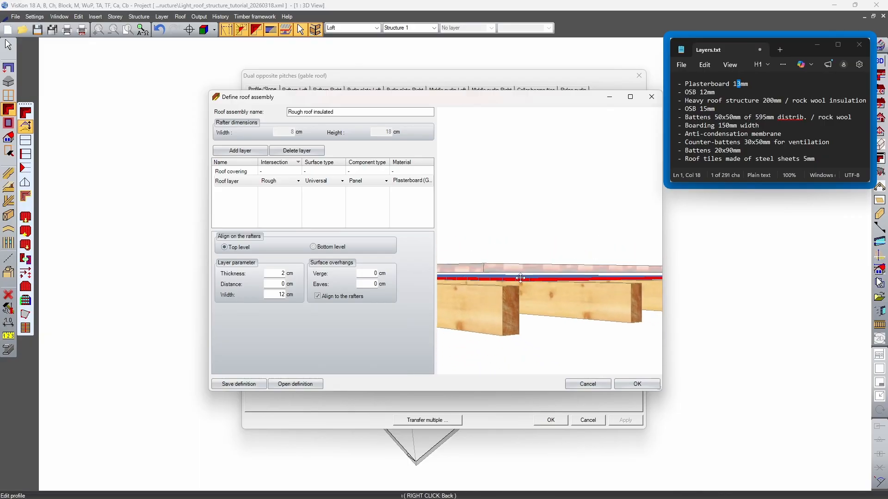
left_click_drag(570, 316, 551, 289)
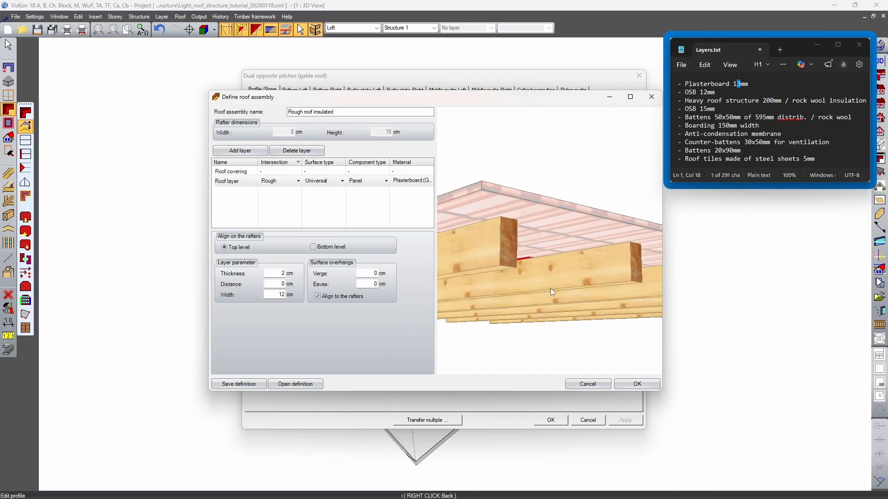
Review the layer order in Layers.txt, from plasterboard and OSB through the heavy roof structure to the roof tiles
left_click(707, 85)
left_click(698, 93)
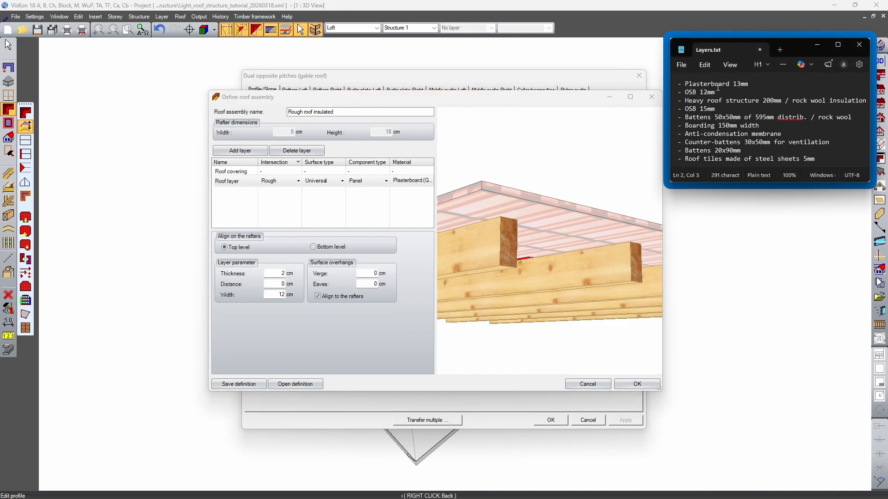
left_click_drag(701, 85, 735, 159)
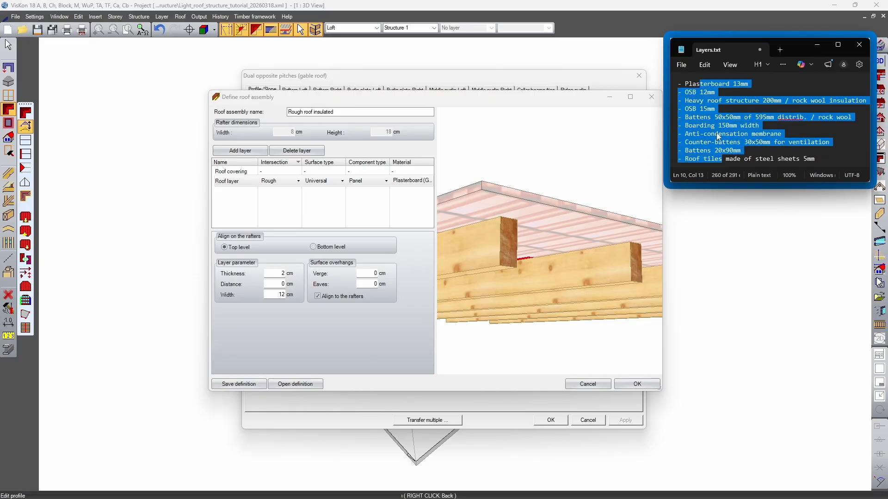
left_click_drag(689, 83, 740, 83)
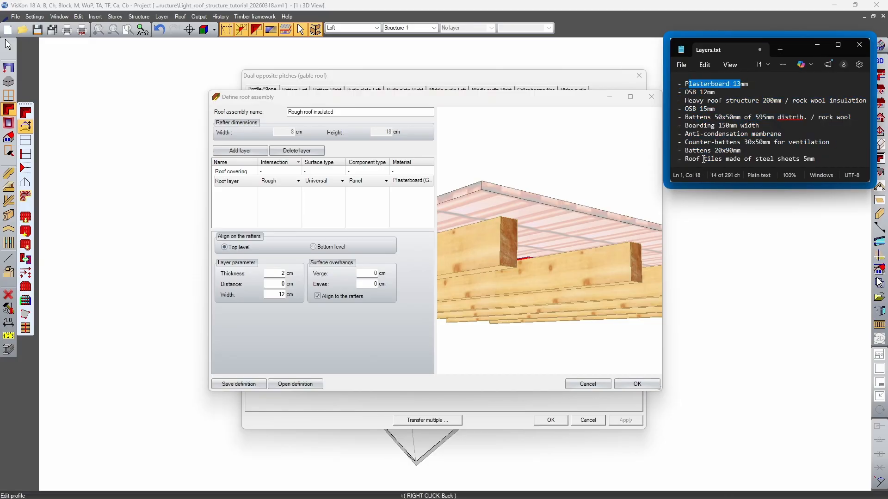
left_click_drag(704, 159, 749, 160)
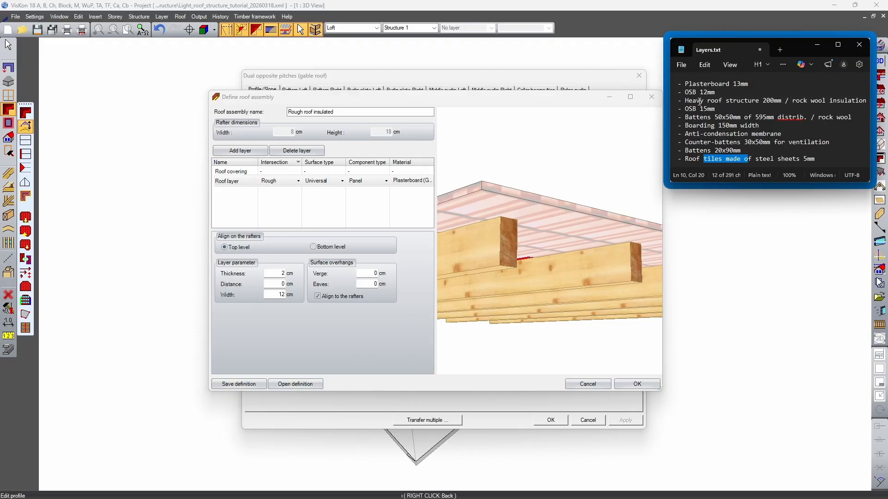
left_click(763, 101)
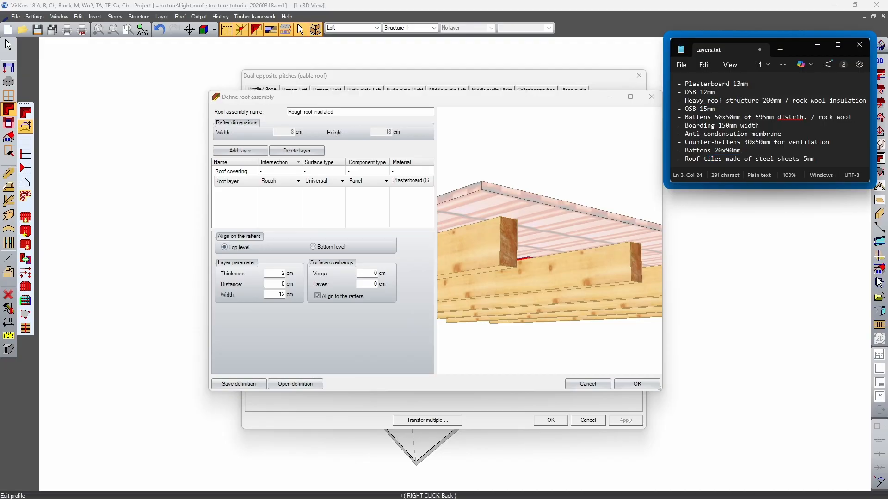
left_click_drag(690, 92, 705, 93)
left_click(707, 85)
Align the plasterboard layer to the bottom level of the rafters and inspect where it meets them
left_click_drag(547, 230, 531, 243)
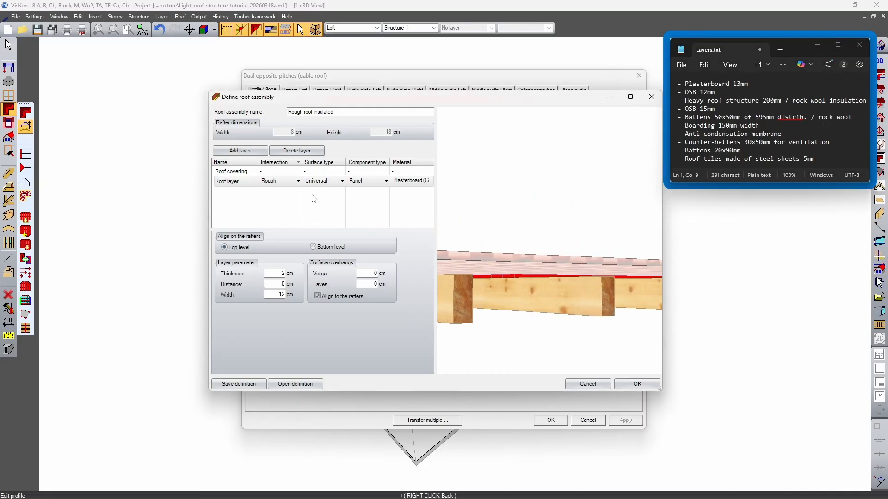
left_click(313, 247)
left_click_drag(536, 238, 549, 296)
scroll(606, 306, "up", 3)
scroll(548, 296, "up", 3)
middle_click_drag(499, 317, 505, 265)
Set the plasterboard layer's thickness to 1.3 cm and its distance to -1.3 cm
left_click(282, 285)
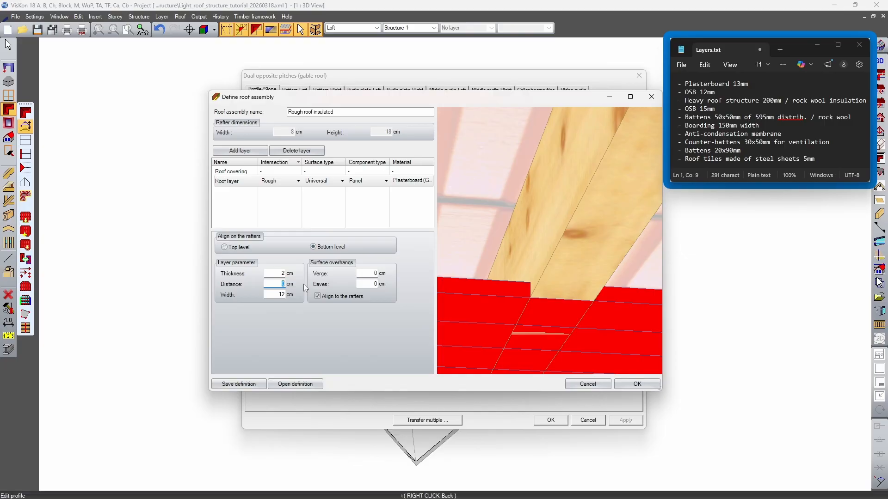
left_click(276, 274)
key("Tab")
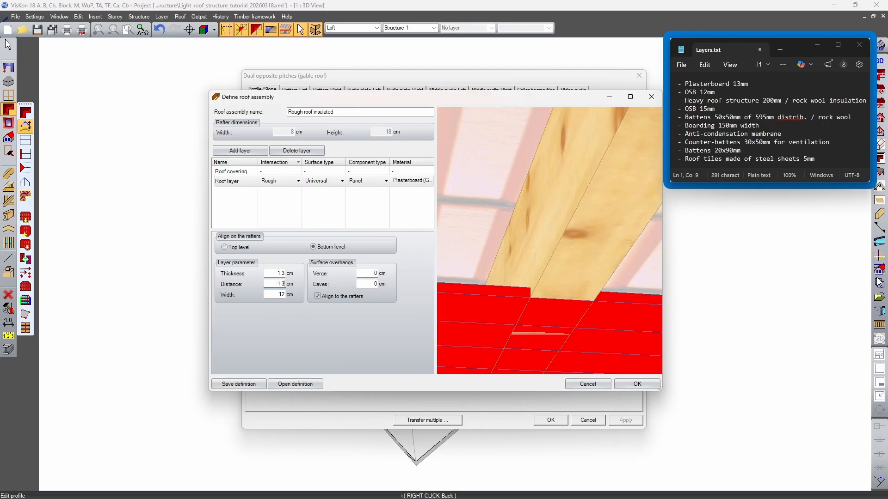
key("Tab")
scroll(524, 264, "down", 8)
left_click_drag(532, 259, 496, 268)
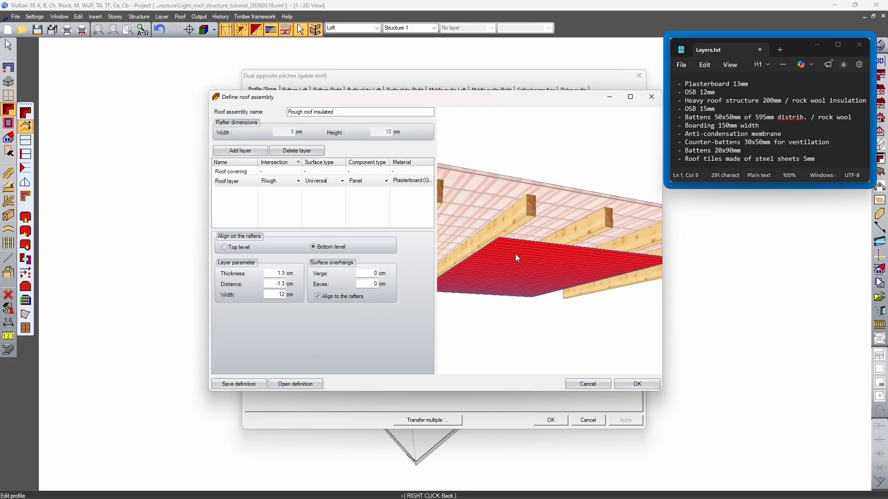
Set the plasterboard layer's width to 125 cm and inspect the panel division below the rafters
scroll(567, 265, "up", 3)
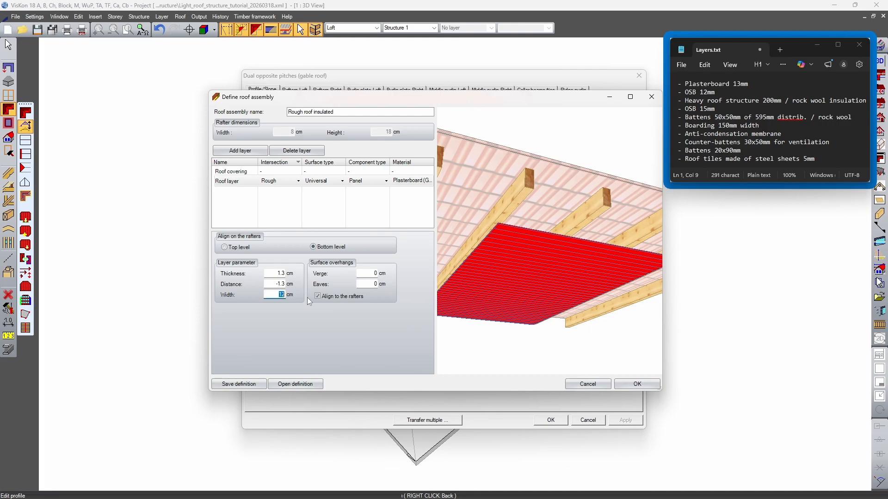
type("125")
key("Tab")
left_click_drag(500, 249, 594, 280)
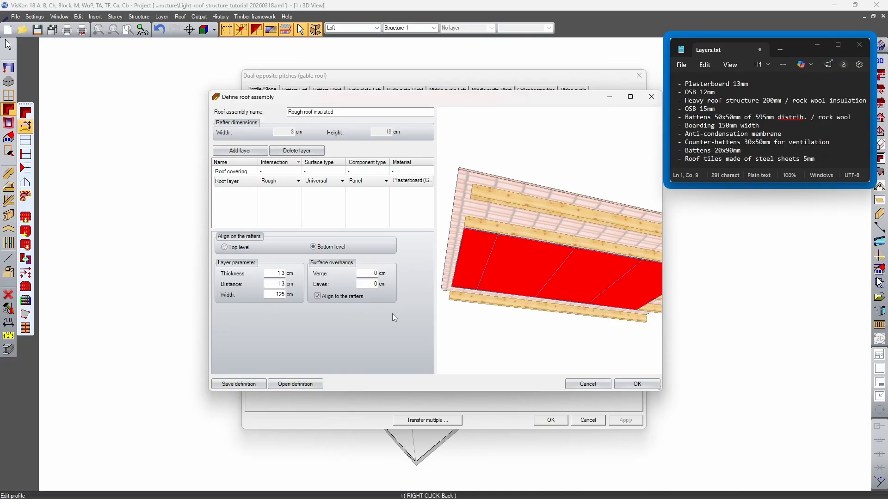
left_click_drag(583, 276, 618, 250)
left_click_drag(631, 268, 592, 299)
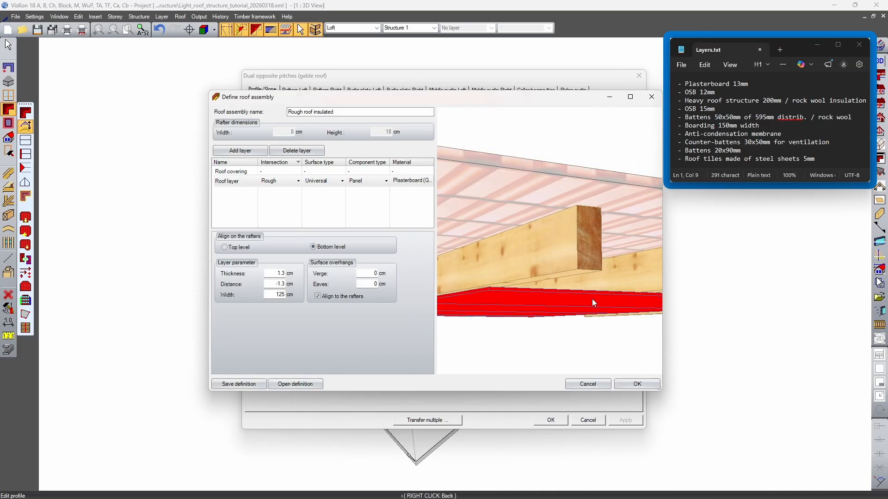
Add a second roof layer for the 12 mm OSB and rename the first layer as Plasterboard
left_click(699, 92)
left_click_drag(711, 92, 689, 95)
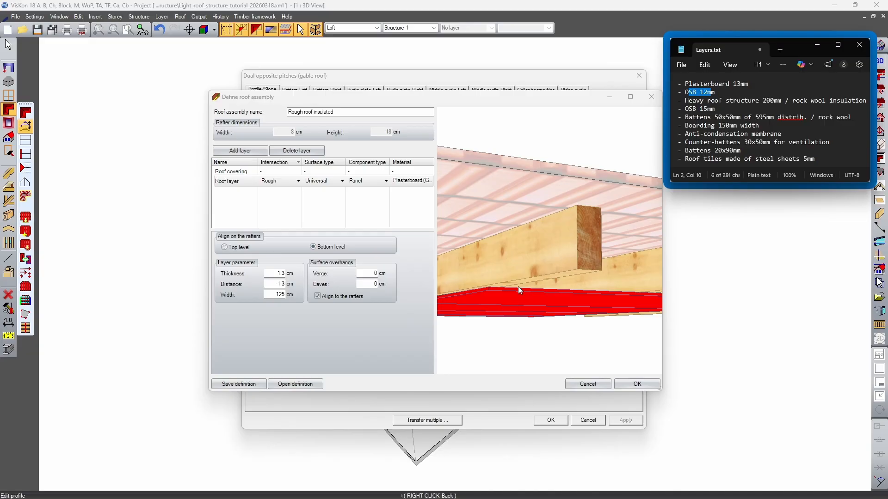
left_click(250, 147)
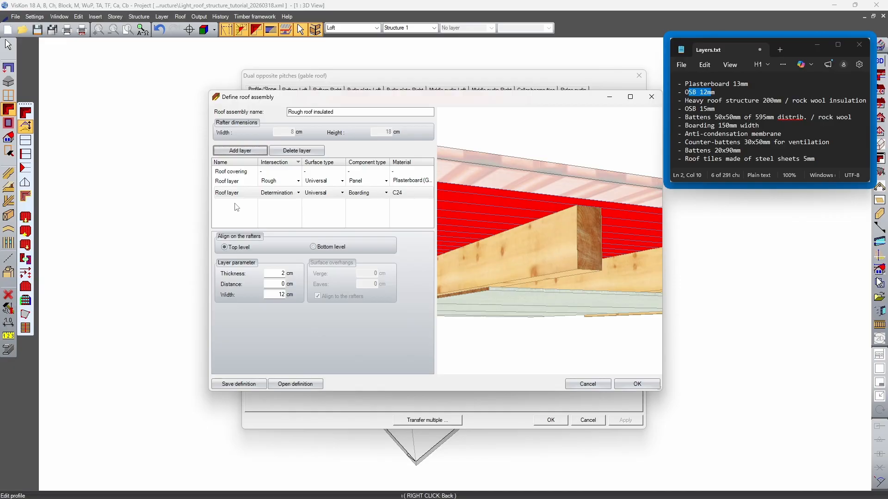
left_click(237, 181)
left_click(239, 181)
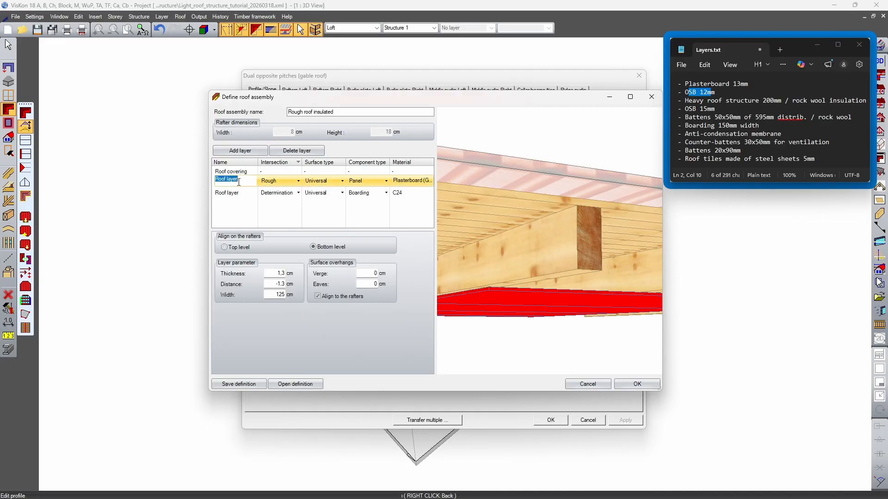
key("BackSpace")
Name the newly added layer OSB and set its intersection to Rough
left_click(231, 192)
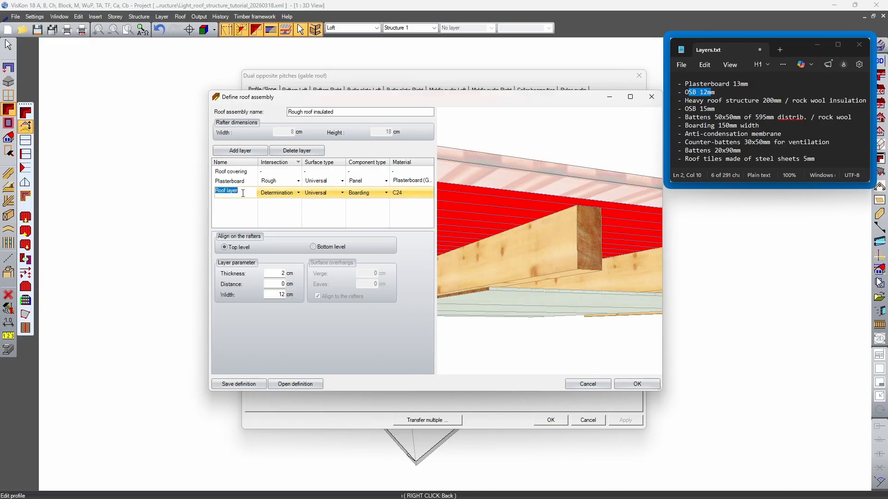
type("OSB")
left_click(298, 193)
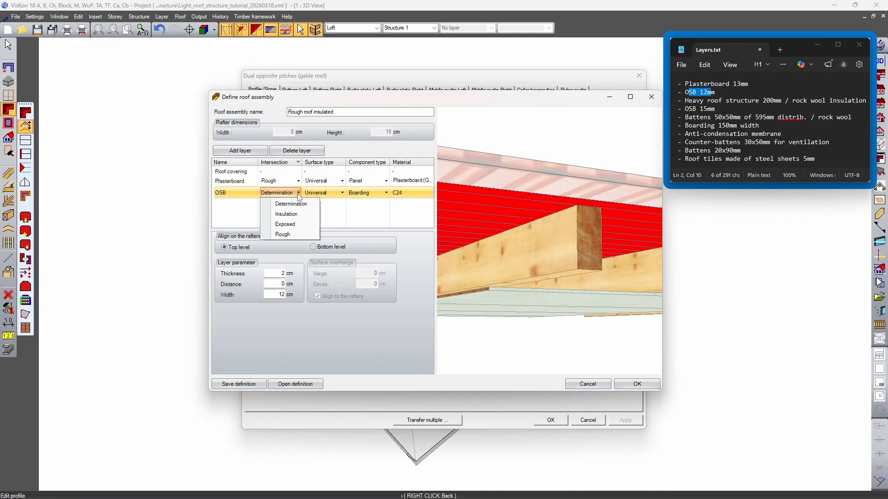
left_click(283, 234)
left_click_drag(567, 235, 565, 254)
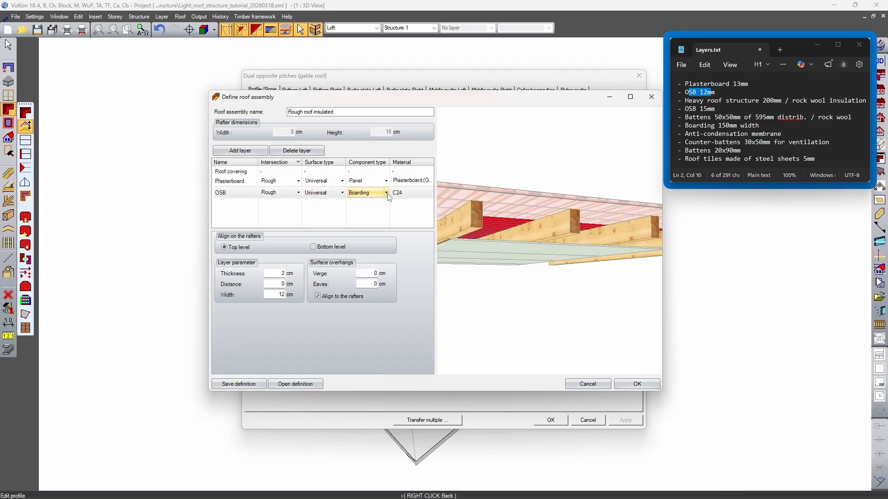
Make the OSB layer a Panel component and assign it the OSB panel material from the Panels/Slabs group
left_click(411, 197)
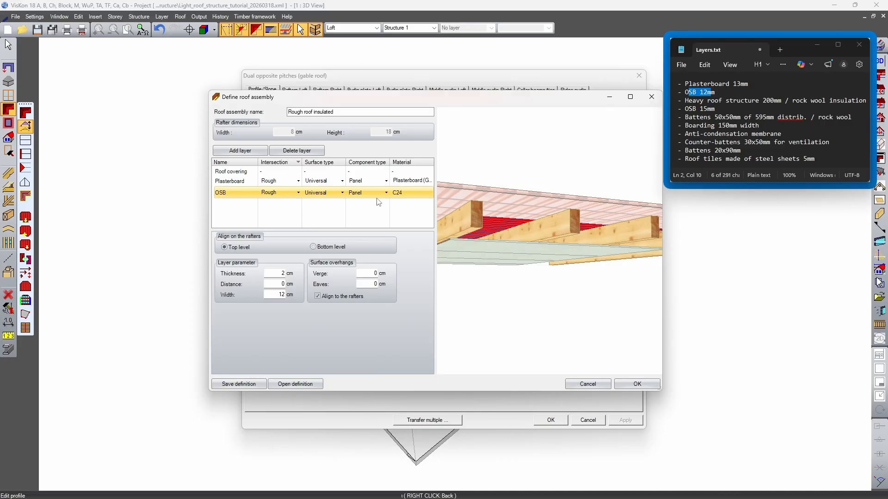
left_click(404, 196)
left_click(339, 186)
left_click(339, 186)
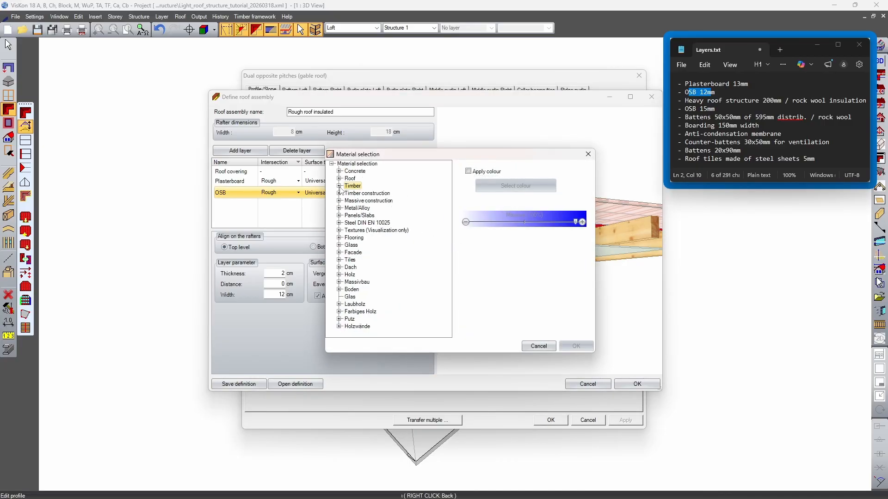
left_click(339, 216)
scroll(363, 241, "down", 5)
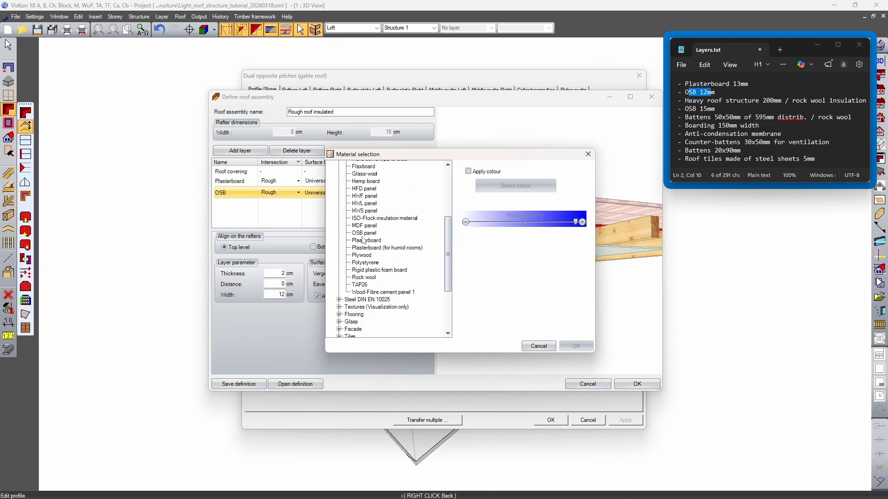
left_click(365, 233)
left_click(575, 347)
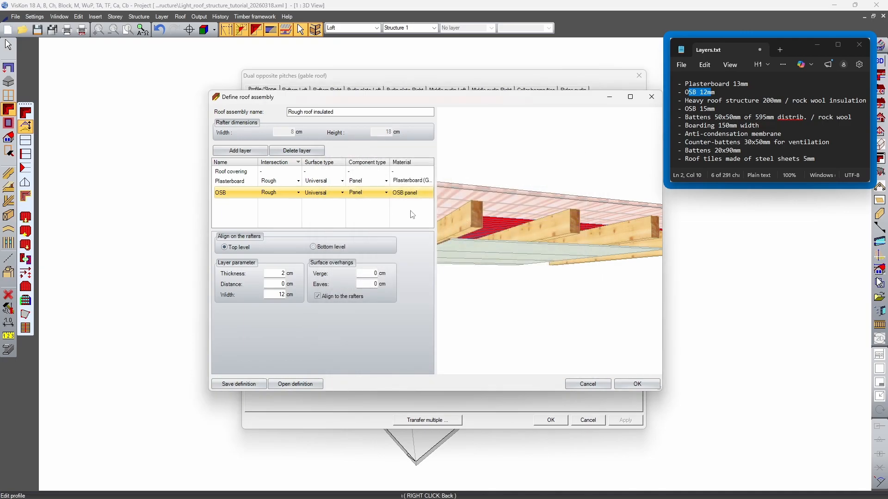
Set the OSB layer's width to 125 cm and its thickness to 1.2 cm, matching the entry in Layers.txt
double_click(274, 295)
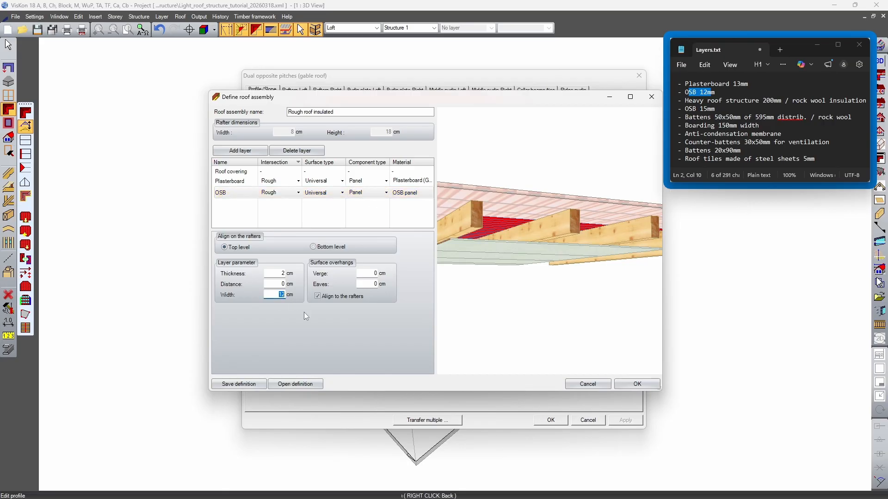
type("125")
left_click(272, 273)
middle_click_drag(514, 227, 550, 257)
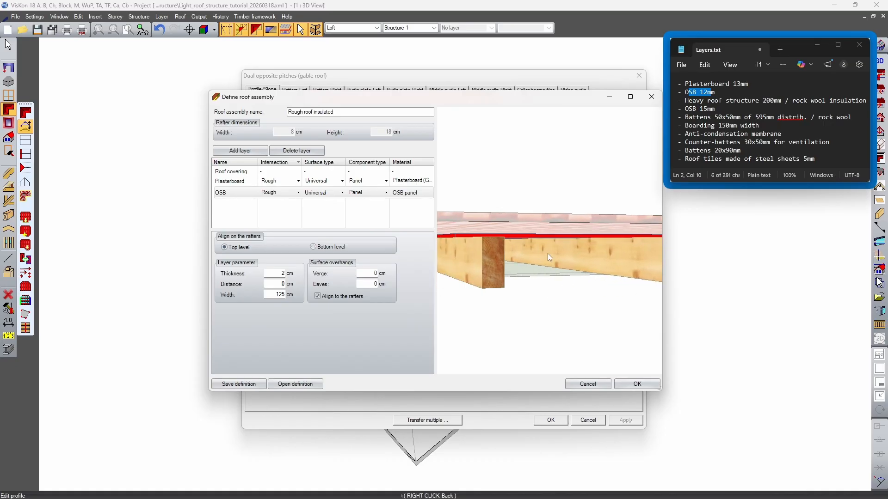
double_click(282, 274)
type("1.2")
left_click_drag(697, 92, 715, 92)
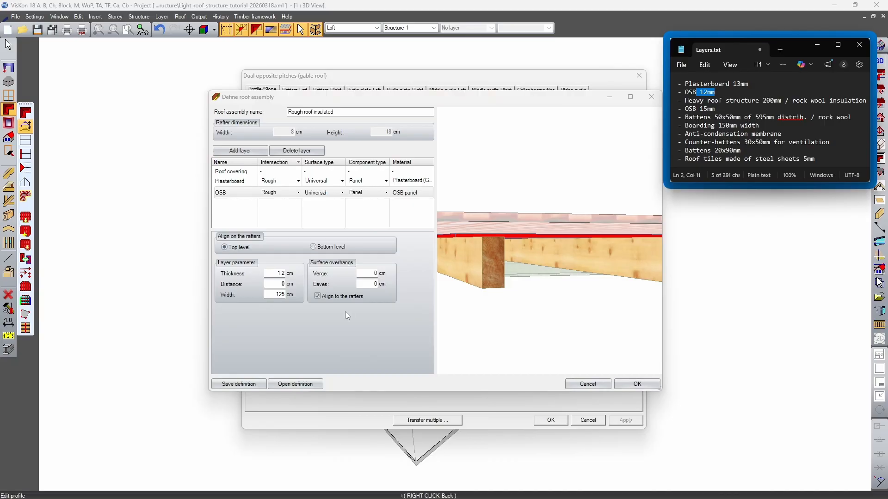
Align the OSB layer to the bottom level of the rafters at a distance of -1.2 cm and inspect the fit
left_click(313, 247)
middle_click_drag(598, 263, 565, 263)
double_click(275, 284)
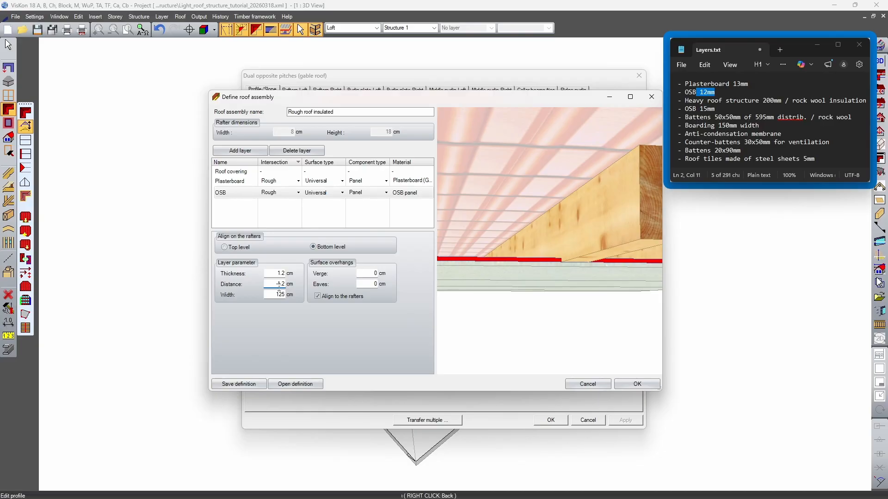
middle_click_drag(533, 277, 549, 267)
scroll(545, 259, "up", 5)
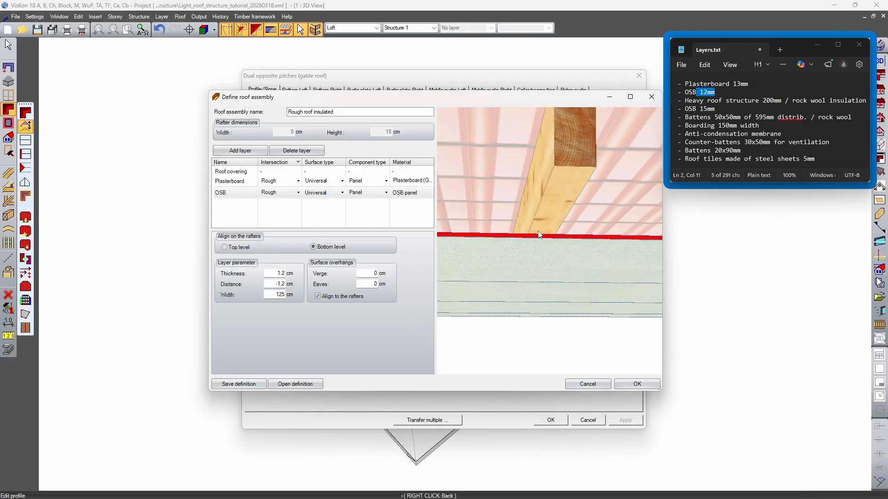
middle_click_drag(516, 229, 516, 234)
scroll(533, 265, "down", 5)
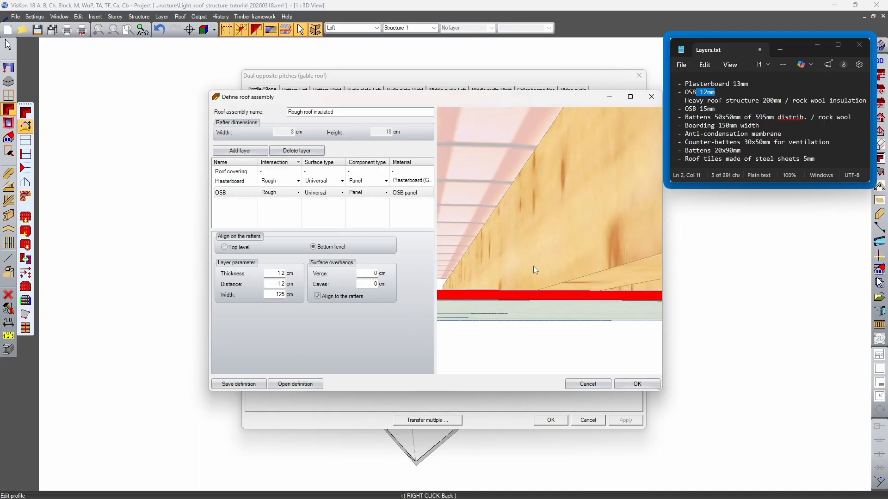
scroll(550, 294, "up", 3)
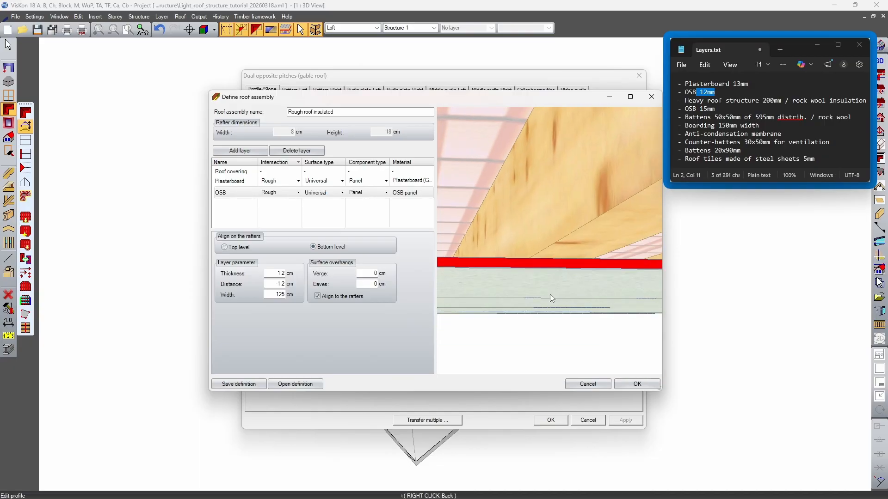
Extend the Plasterboard layer's distance to -1.3-1.2 cm so that it sits below the OSB
left_click(236, 181)
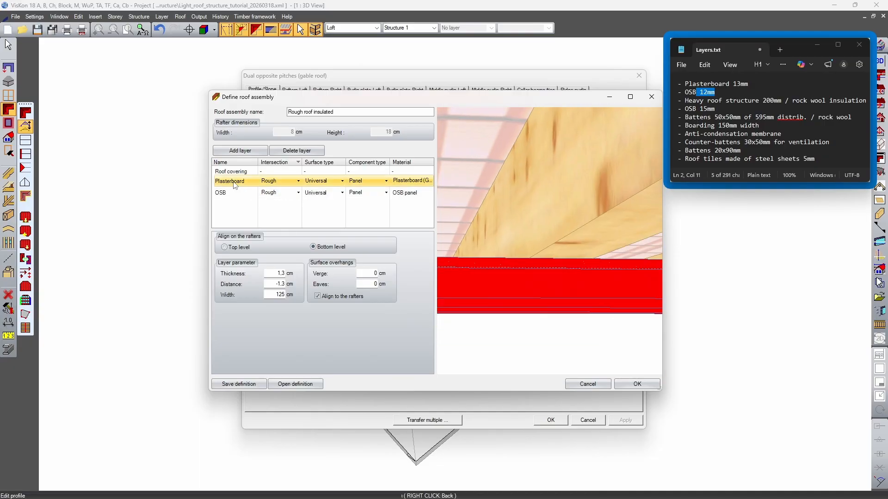
left_click(283, 284)
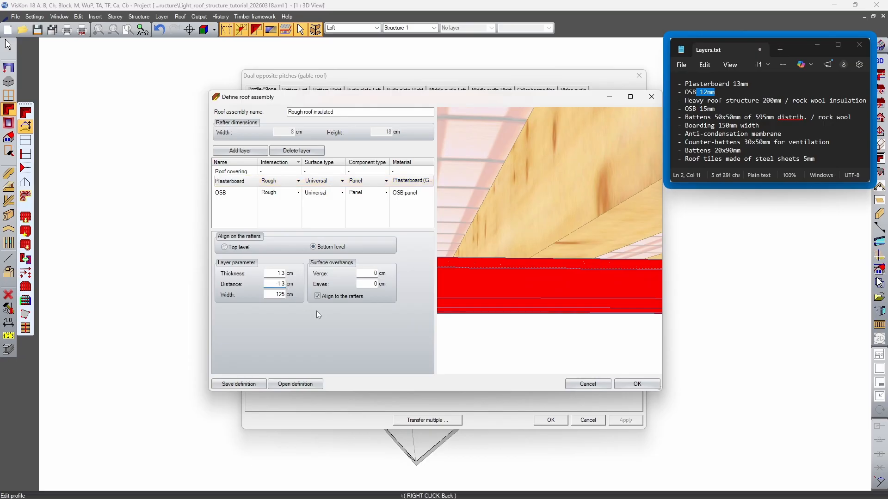
type("-1,2")
left_click_drag(502, 316, 534, 262)
scroll(516, 284, "up", 3)
left_click(276, 274)
double_click(271, 284)
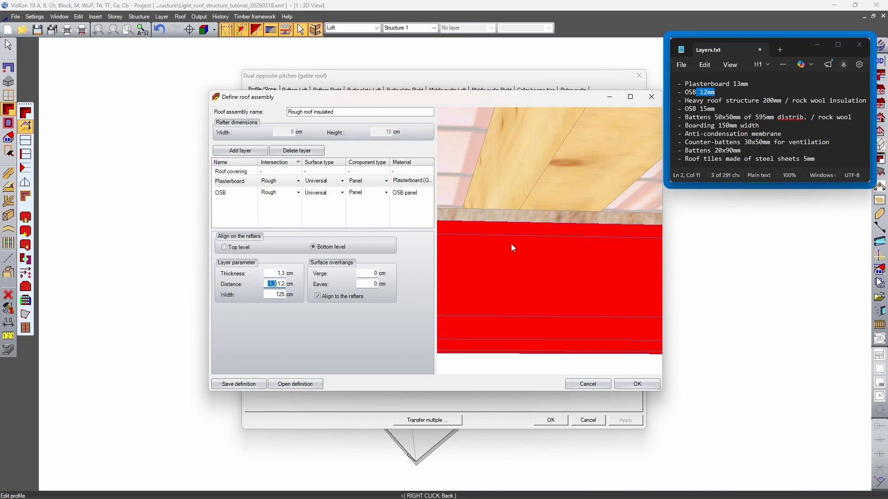
Compare the distance terms with the plasterboard and OSB thicknesses in Layers.txt and inspect both layers beneath the rafters
left_click_drag(732, 84, 678, 92)
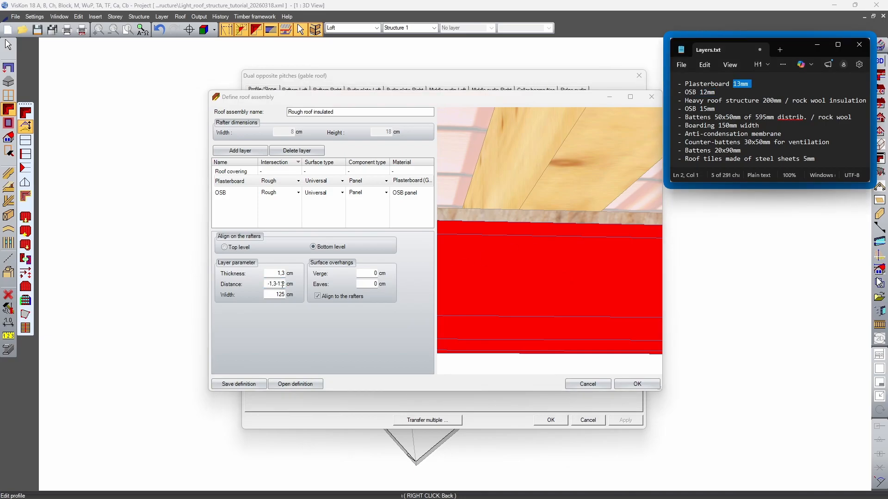
left_click_drag(278, 284, 285, 284)
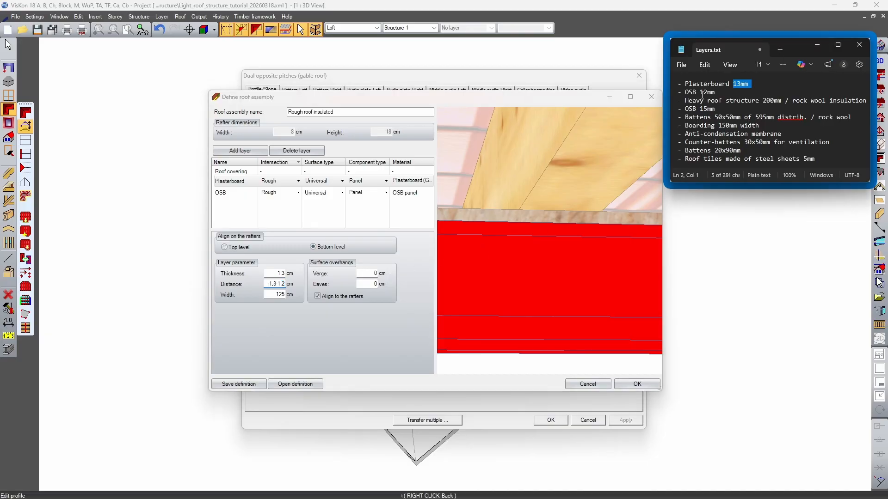
left_click_drag(699, 92, 678, 100)
scroll(576, 255, "down", 5)
middle_click_drag(576, 255, 573, 278)
scroll(555, 259, "up", 4)
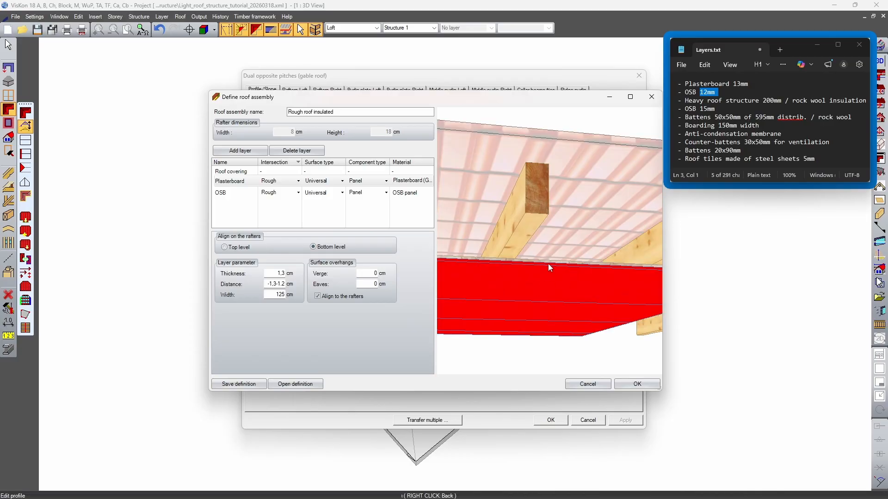
middle_click_drag(534, 226, 531, 311)
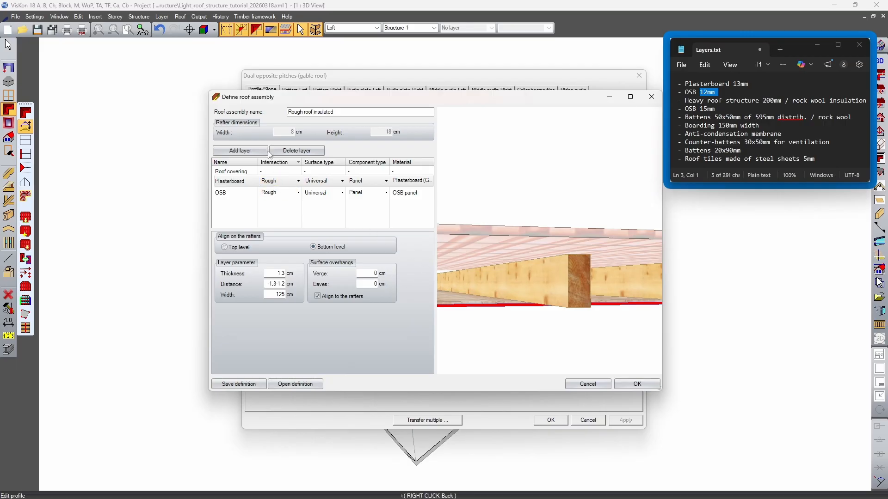
Review the 200 mm heavy roof structure and rock wool insulation entry in Layers.txt against the rafter dimensions and preview
left_click(229, 179)
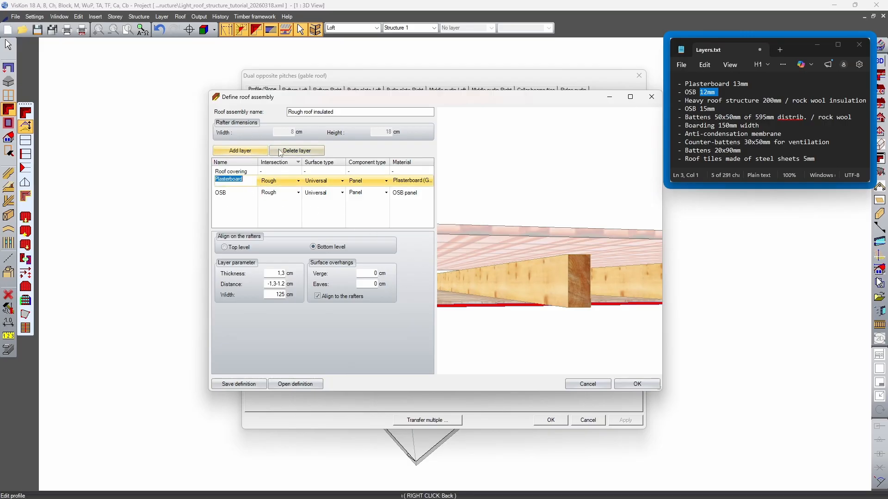
left_click_drag(700, 100, 771, 101)
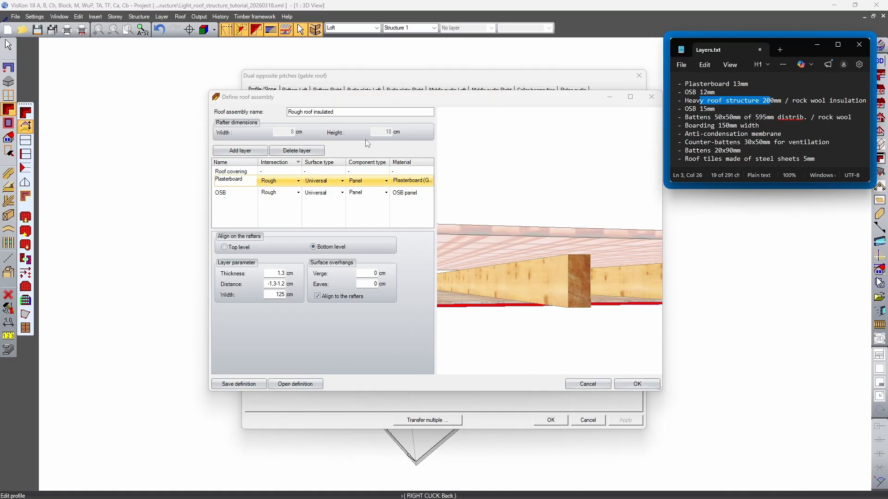
left_click_drag(762, 101, 773, 101)
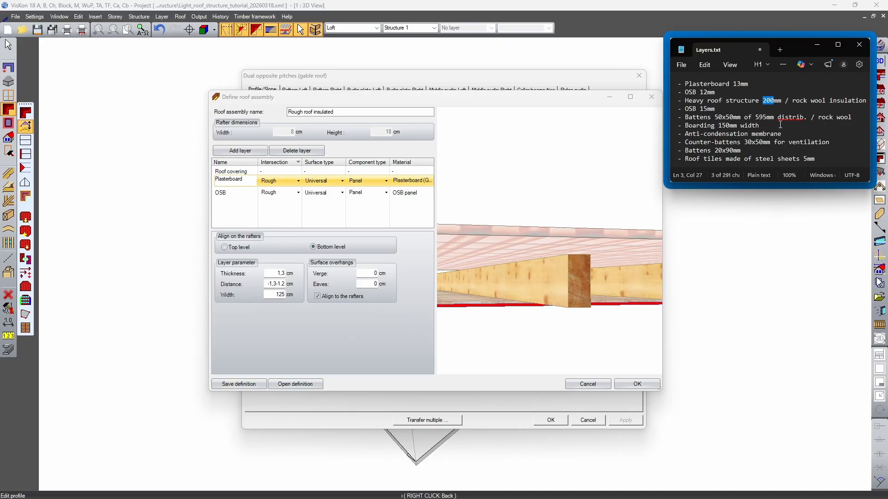
left_click(373, 144)
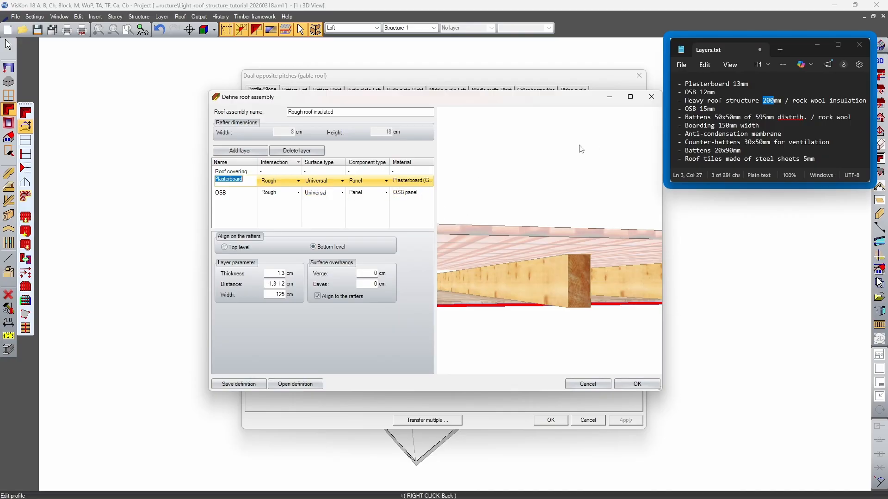
left_click_drag(791, 102, 849, 104)
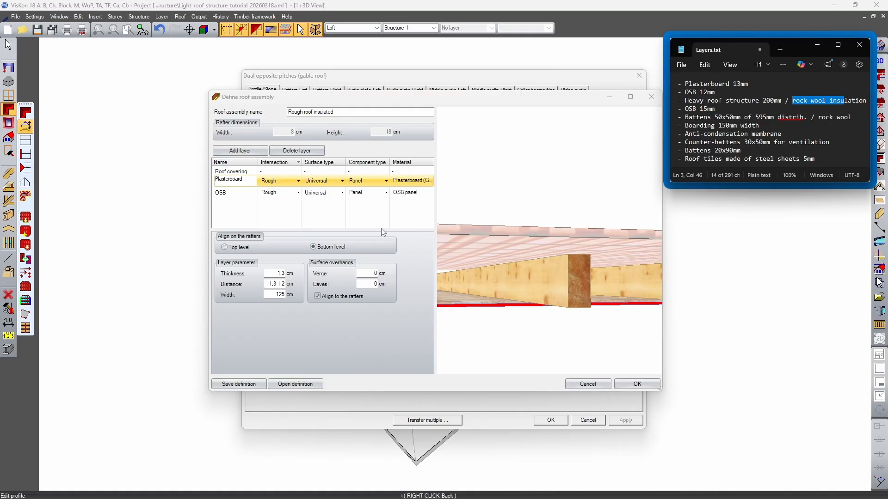
mouse_move(588, 286)
left_mouse_down()
mouse_move(568, 287)
mouse_move(603, 285)
left_mouse_up()
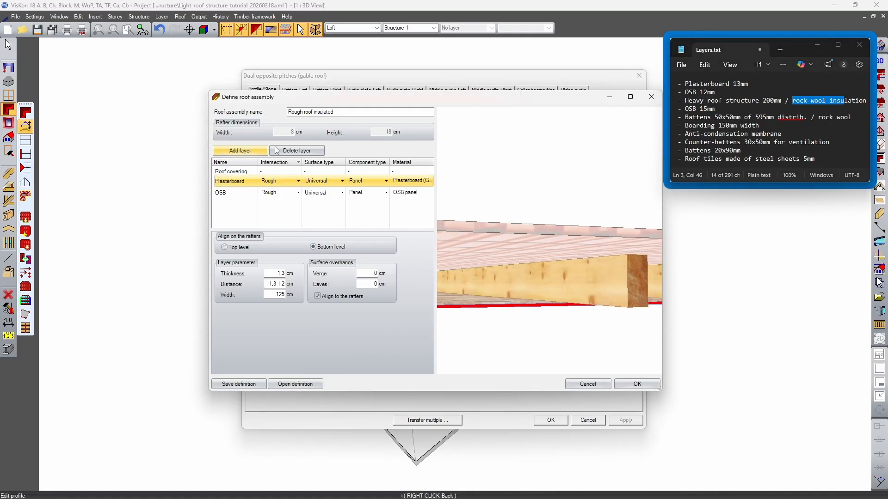
Add a roof layer after the OSB and name it Insulation orck wool
left_click(257, 151)
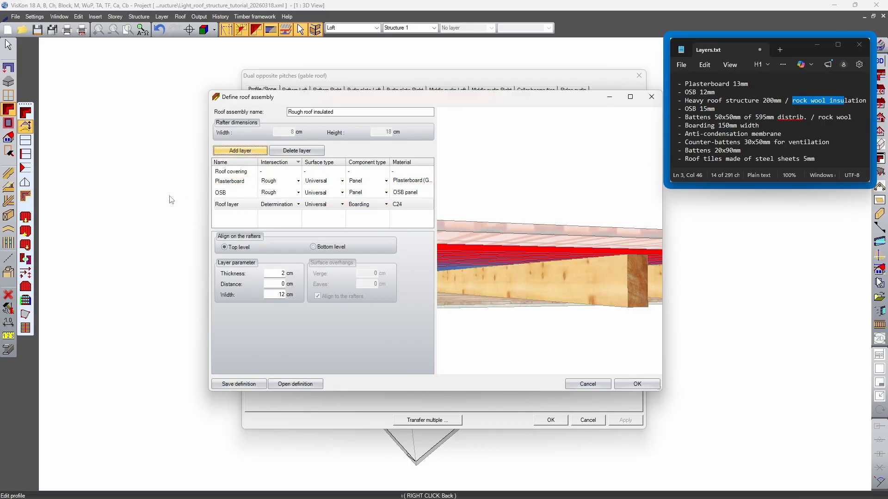
double_click(241, 204)
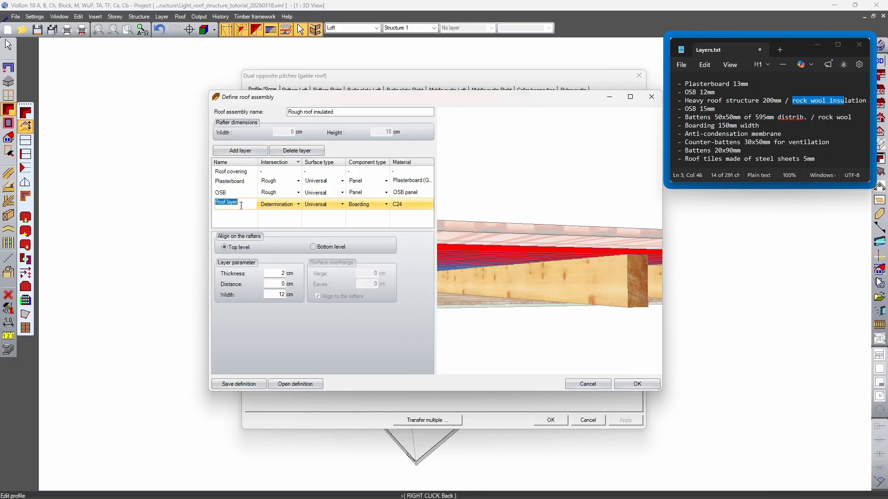
type("Ins")
type("ulation orck wool")
key("Return")
Set the insulation layer's intersection and surface type to Insulation and its component type to Panel
left_click(298, 204)
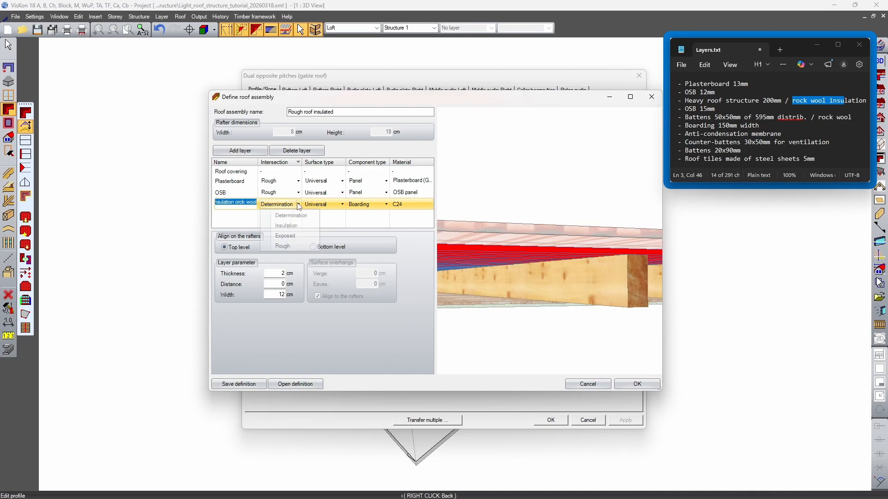
left_click(287, 226)
left_click_drag(566, 234, 480, 277)
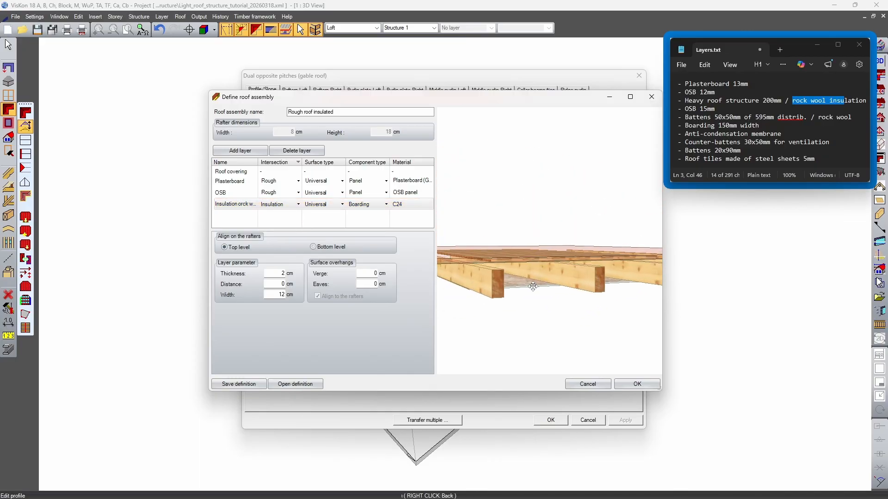
left_click(342, 206)
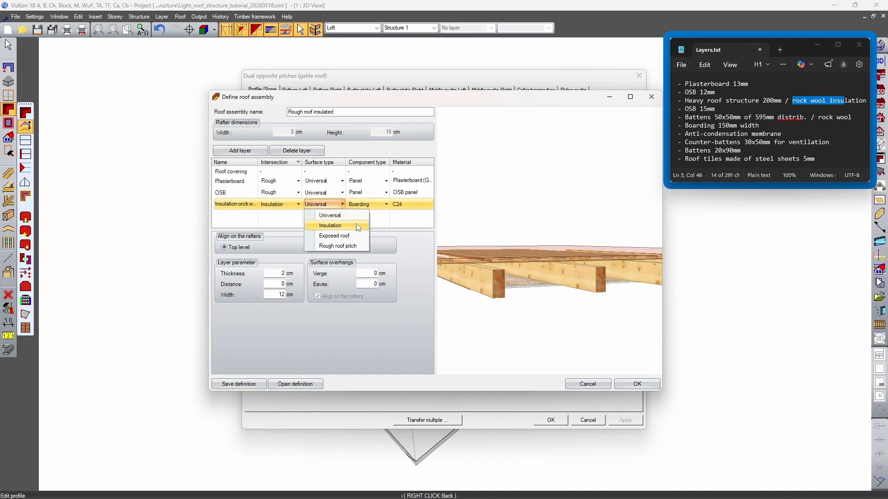
left_click(358, 227)
left_click_drag(579, 309, 490, 259)
left_click(386, 204)
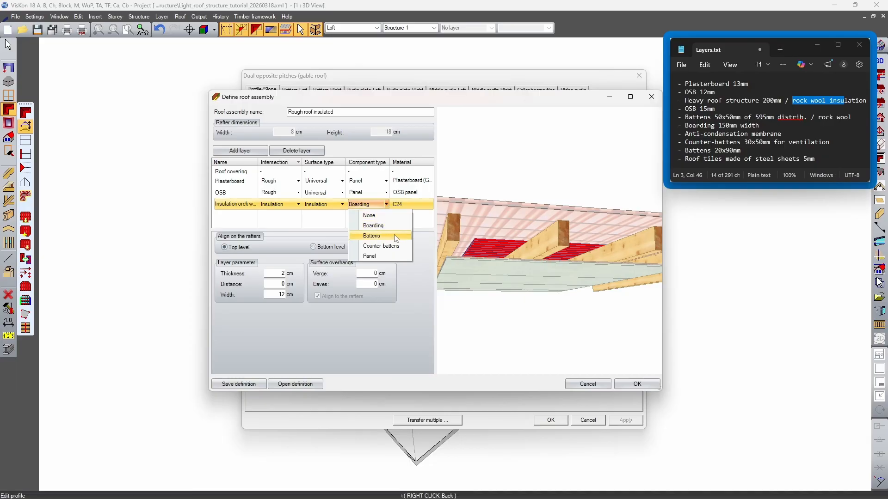
left_click(395, 257)
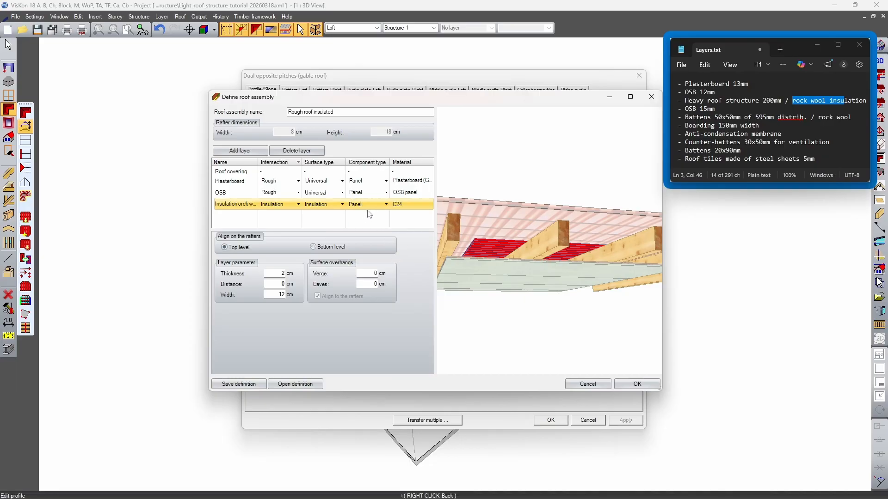
Assign the Rock wool material from Panels/Slabs to the insulation layer
left_click(415, 207)
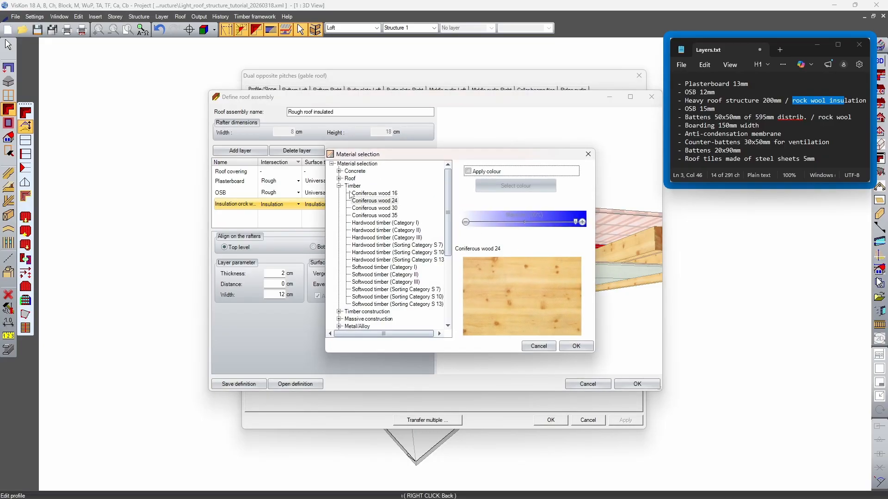
left_click(339, 185)
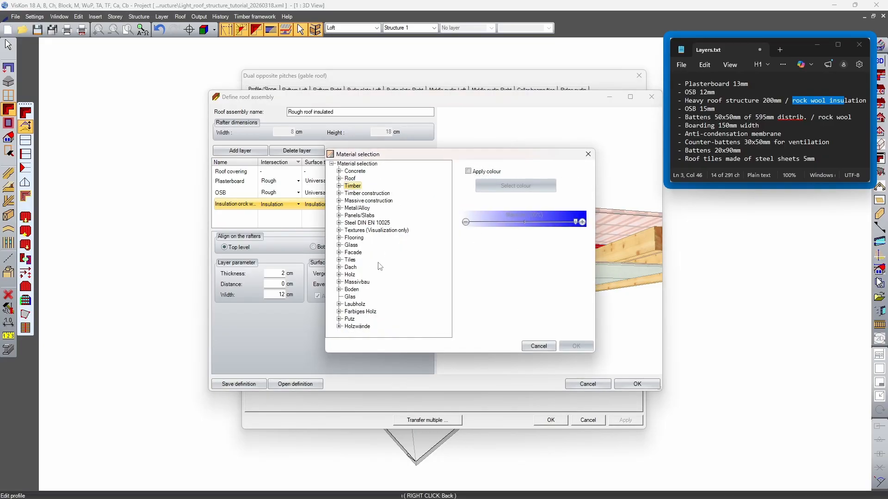
left_click(339, 215)
scroll(370, 233, "up", 1)
scroll(356, 208, "down", 1)
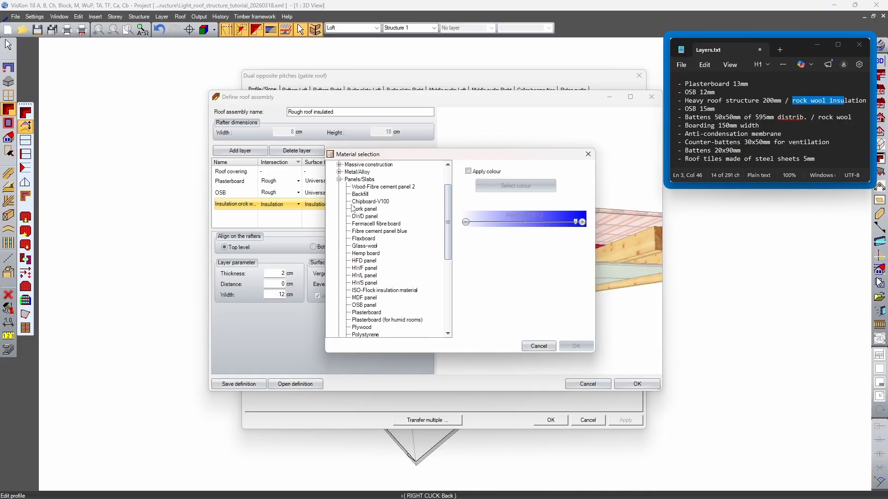
left_click(361, 246)
scroll(361, 249, "down", 3)
left_click(361, 277)
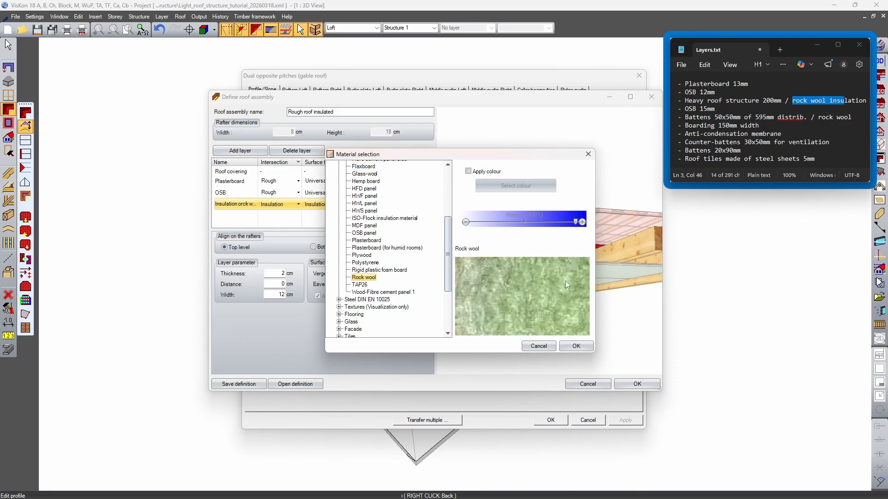
left_click(574, 347)
Align the rock wool insulation to the bottom level of the rafters and set its thickness to 18 cm
left_click_drag(535, 246, 525, 269)
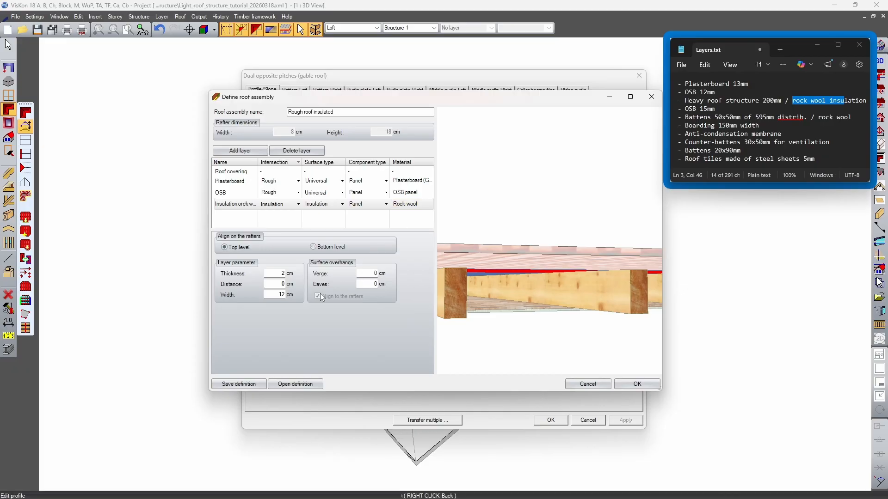
left_click_drag(536, 275, 527, 276)
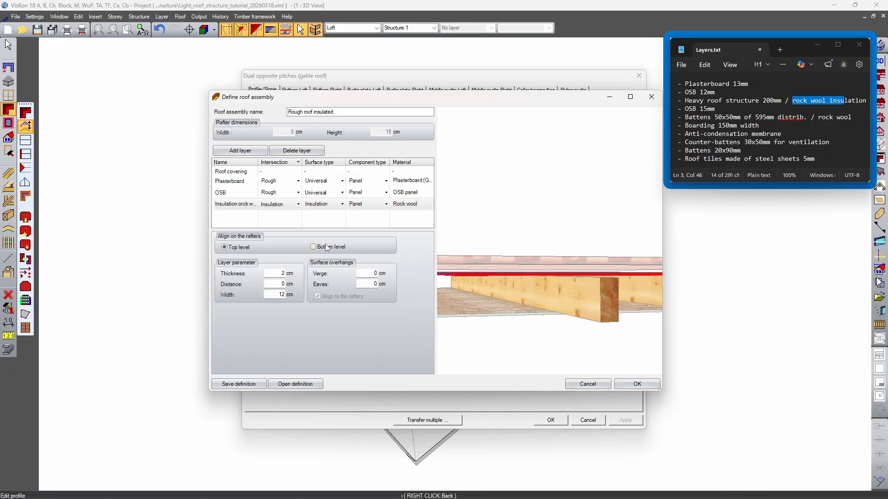
left_click_drag(575, 262, 564, 279)
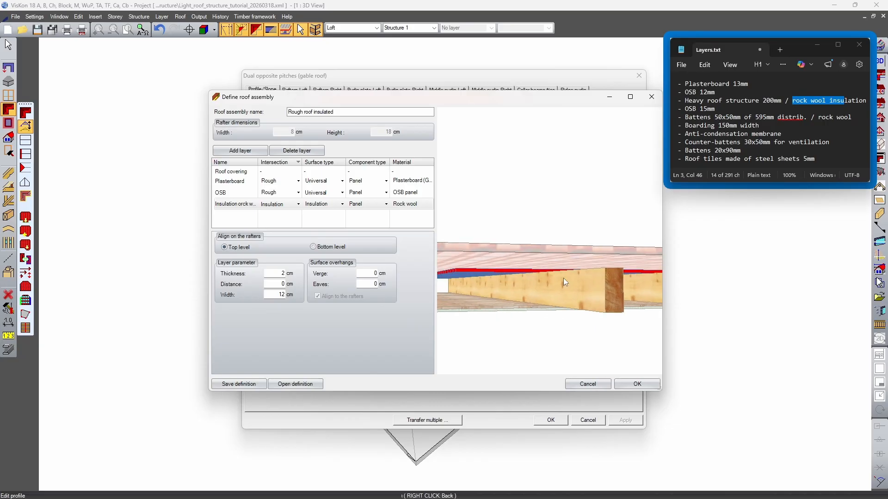
left_click(314, 248)
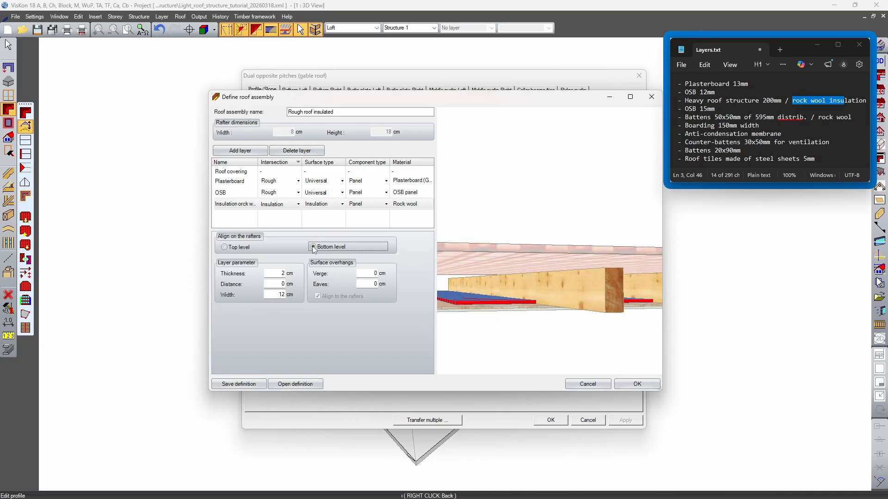
mouse_move(585, 300)
left_mouse_down()
mouse_move(547, 288)
mouse_move(523, 299)
mouse_move(571, 299)
left_mouse_up()
double_click(274, 273)
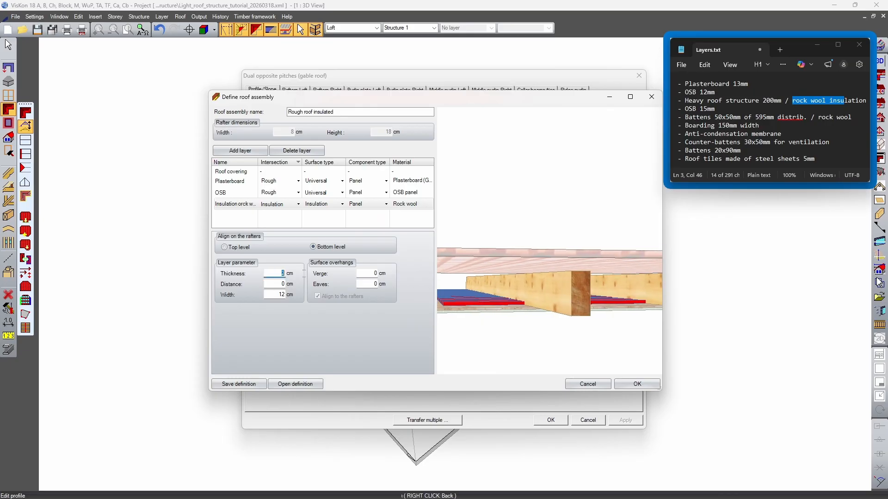
type("18")
left_click_drag(528, 287, 586, 316)
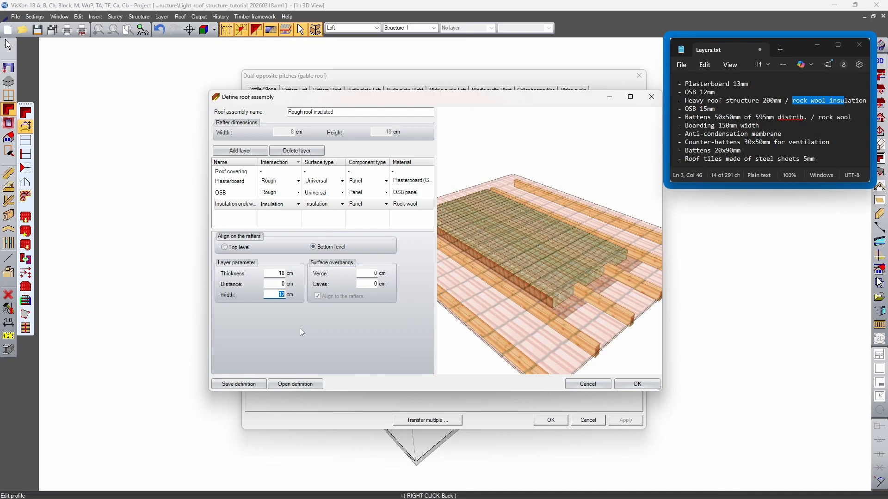
Try a width of 450 cm for the rock wool insulation, and set it to 125 cm instead
type("450")
key("Tab")
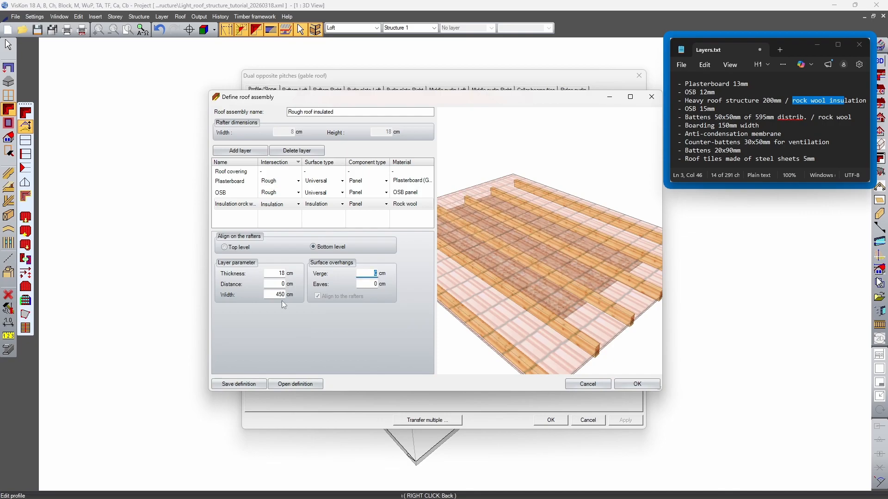
double_click(271, 294)
type("125")
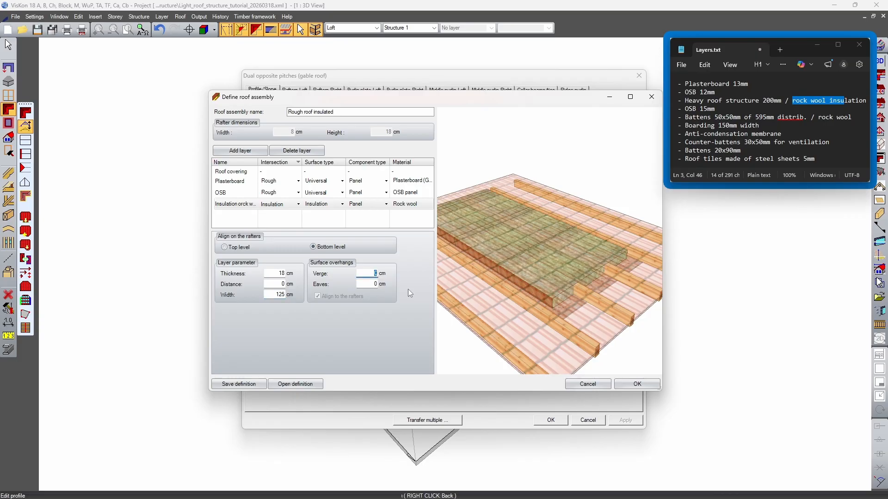
left_click_drag(598, 254, 564, 246)
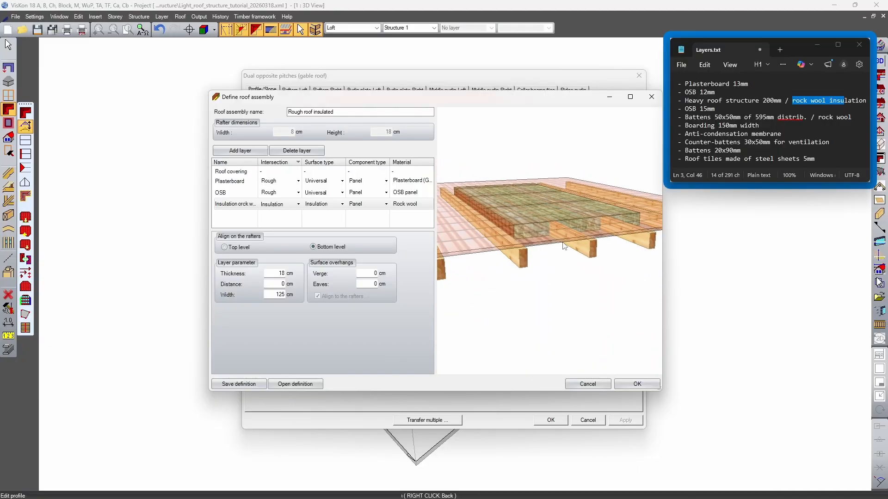
Add the OSB entry that follows the insulation in Layers.txt as a new roof layer named OSB 15mm
left_click(698, 112)
left_click_drag(684, 109, 697, 109)
left_click_drag(493, 229, 530, 233)
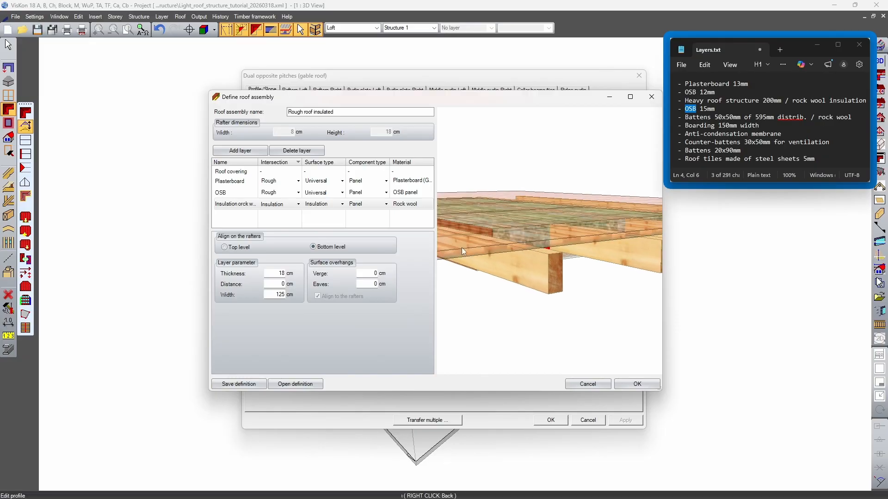
left_click(237, 152)
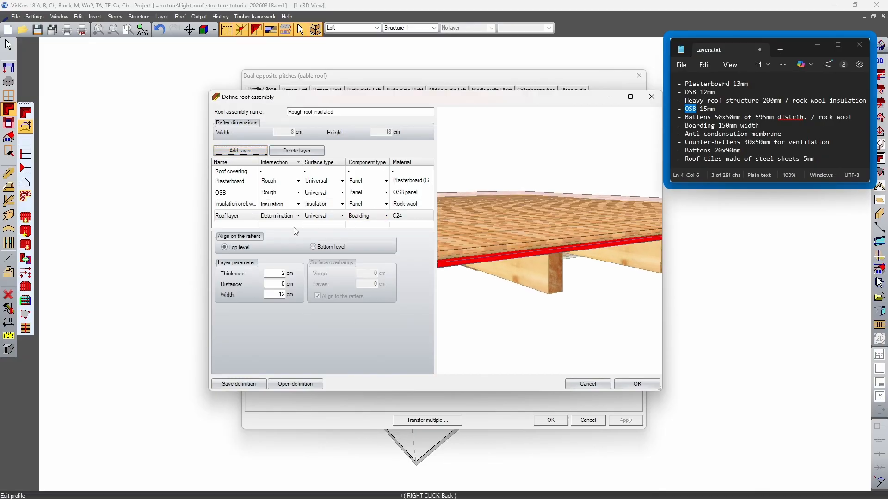
double_click(244, 216)
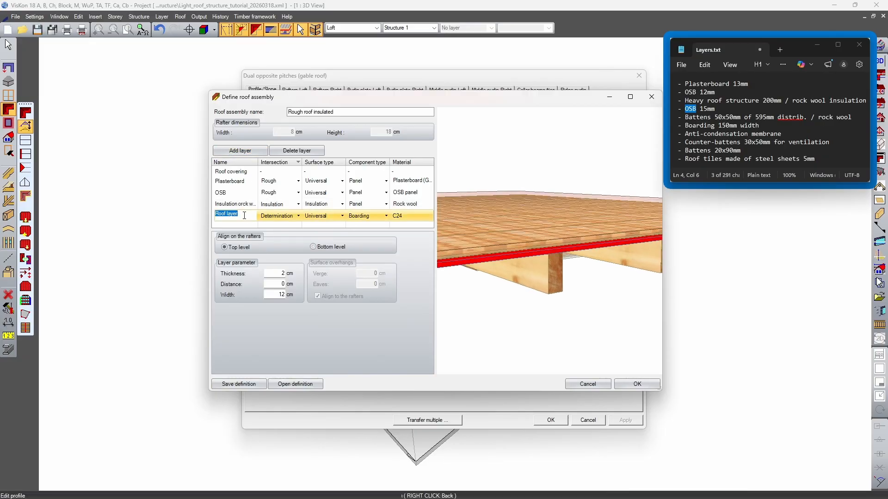
type("OSB 15mm")
Rename the existing OSB layer below the rafters as OSB 12mm
left_click(232, 191)
left_click(232, 192)
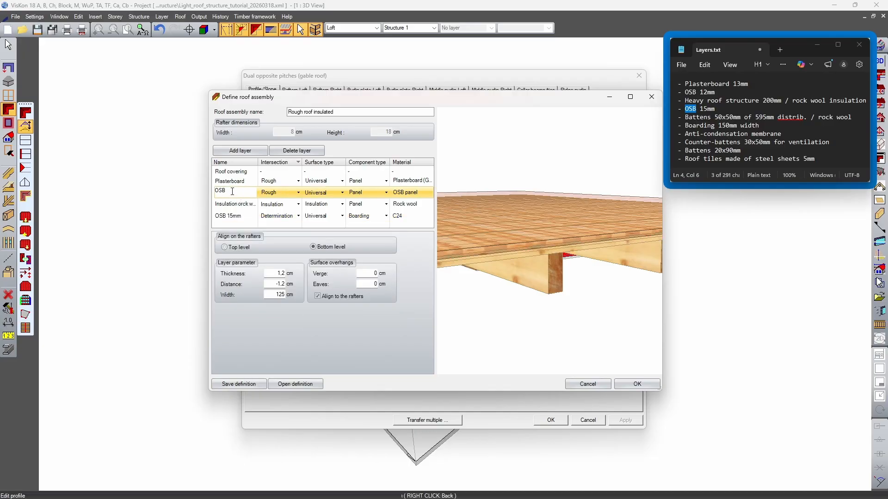
type("12mm")
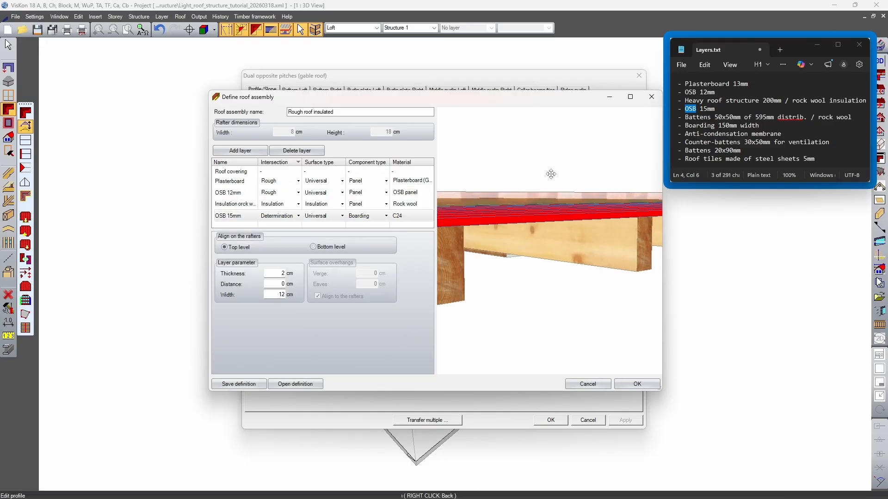
mouse_move(551, 173)
middle_mouse_down()
mouse_move(554, 185)
mouse_move(559, 176)
middle_mouse_up()
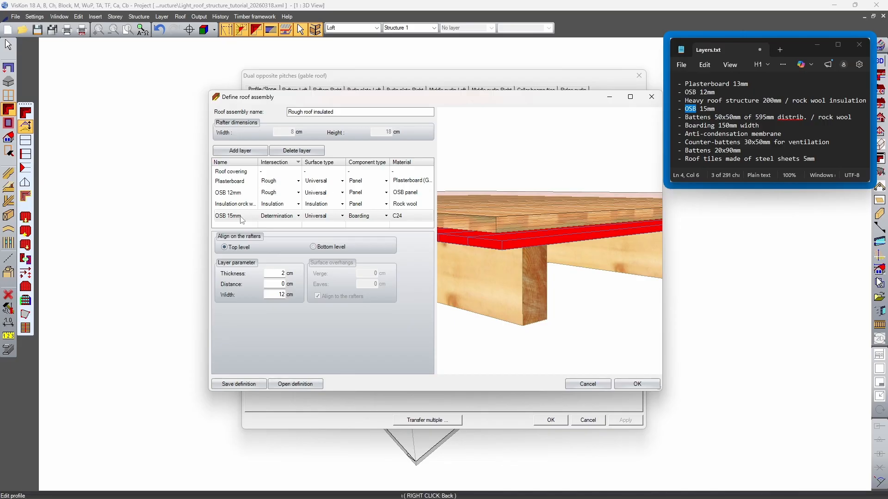
Set the OSB 15mm layer's component type to Panel, keeping Universal as its surface type
left_click(316, 217)
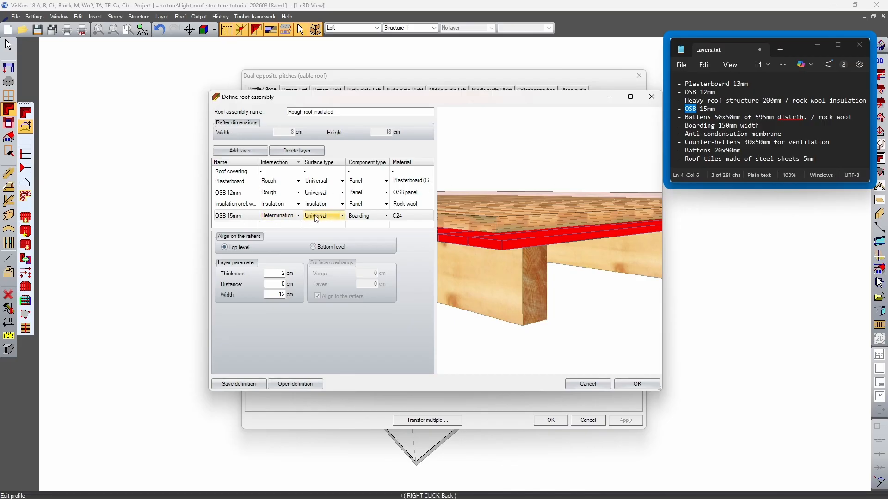
left_click(343, 216)
left_click(361, 227)
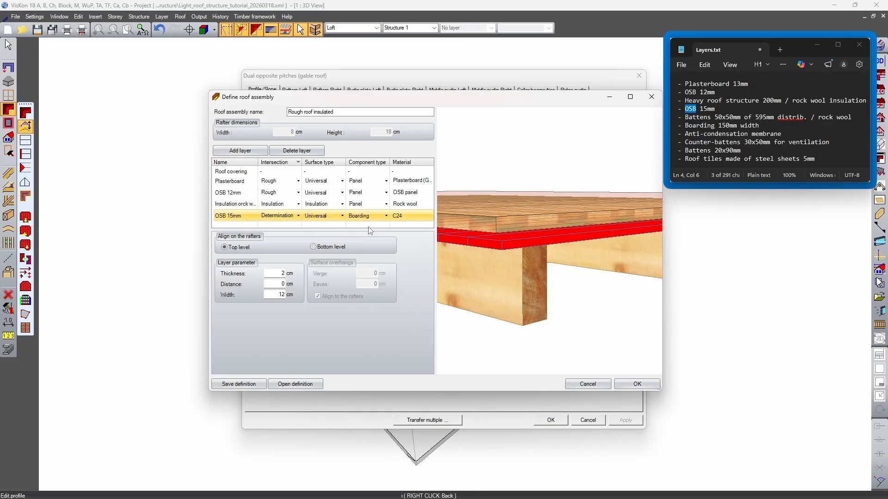
left_click(377, 216)
left_click(386, 216)
left_click(386, 216)
left_click(396, 267)
Assign the OSB panel material from Panels/Slabs to the OSB 15mm layer
left_click(417, 217)
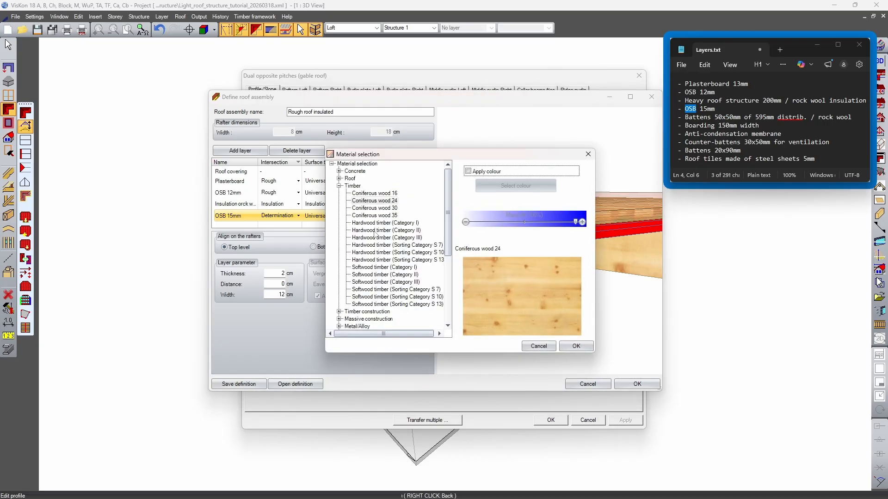
left_click(339, 186)
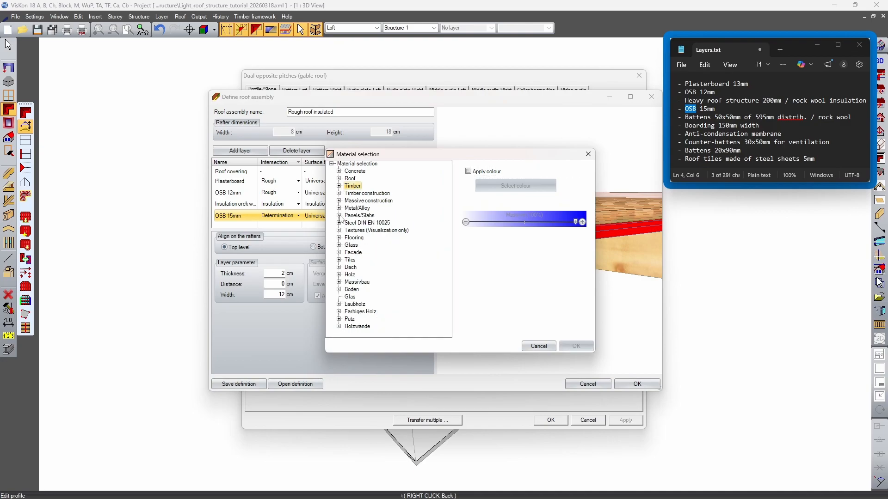
left_click(339, 215)
scroll(372, 273, "down", 3)
left_click(368, 269)
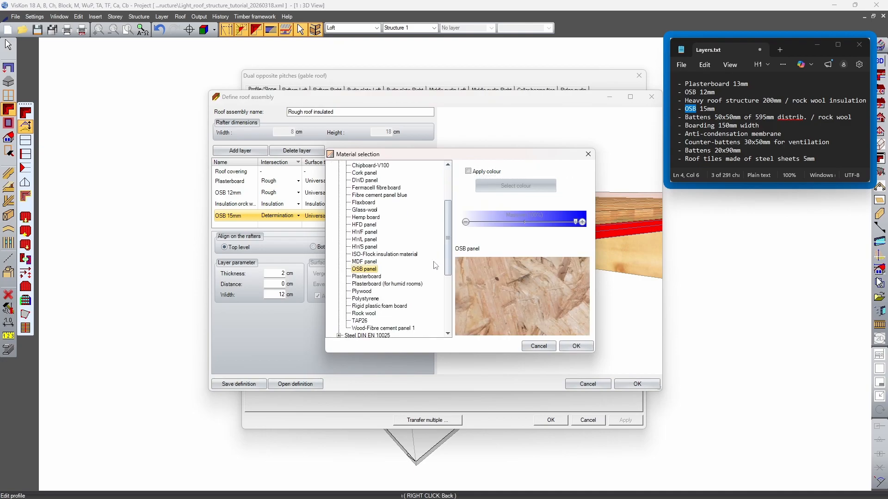
left_click(574, 346)
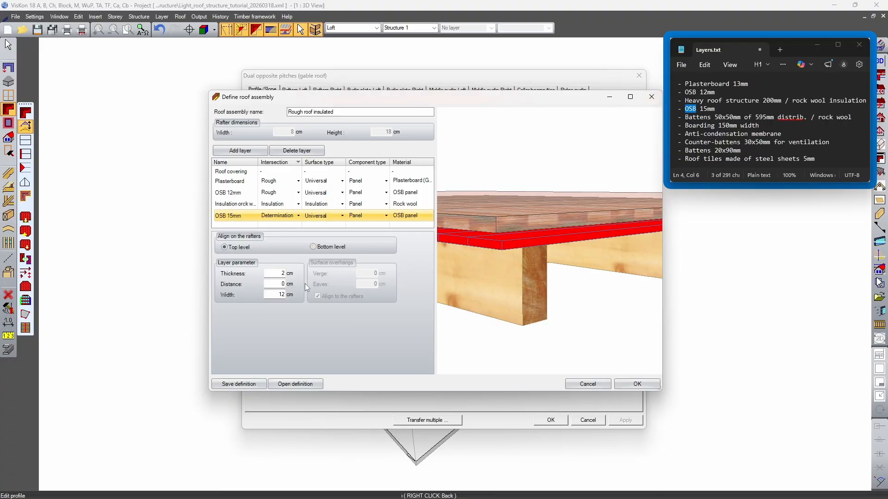
Set the OSB 15mm layer's thickness to 1.5 cm and inspect it on the rafters
double_click(276, 274)
type("1.5")
key("Tab")
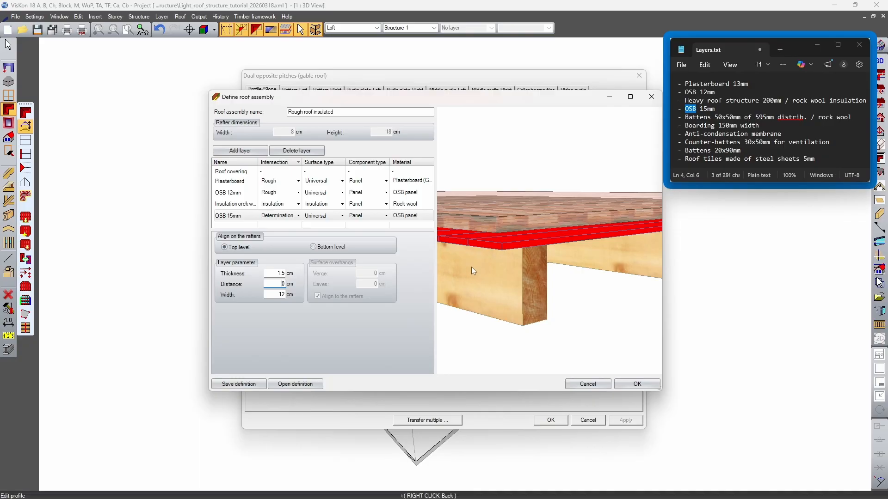
scroll(466, 267, "down", 5)
Add a roof layer named Battens for the 50x50 mm entry in Layers.txt, with its intersection set to Determination
mouse_move(708, 117)
left_mouse_down()
mouse_move(720, 121)
mouse_move(702, 117)
left_mouse_up()
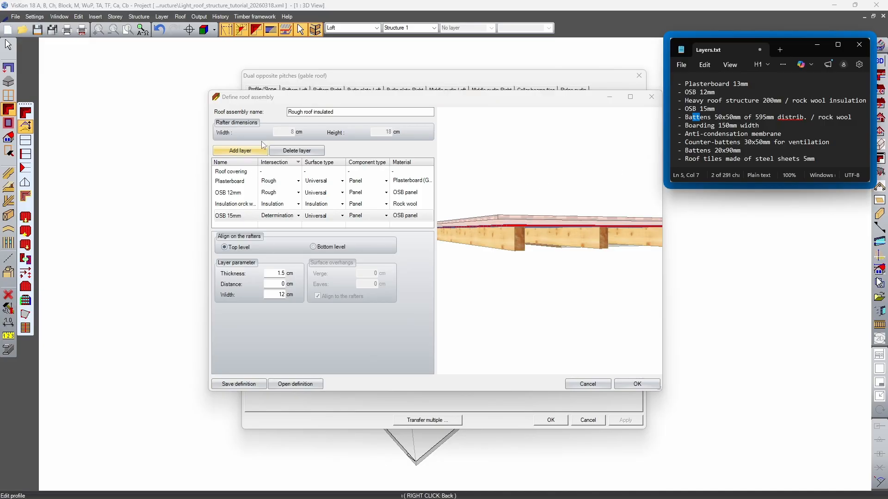
left_click(240, 151)
left_click(237, 206)
left_click(237, 205)
type("Battens")
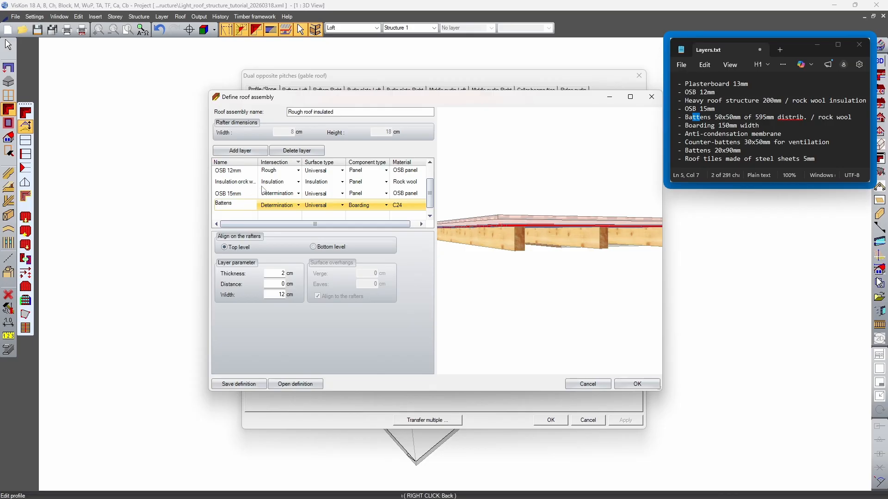
left_click(298, 206)
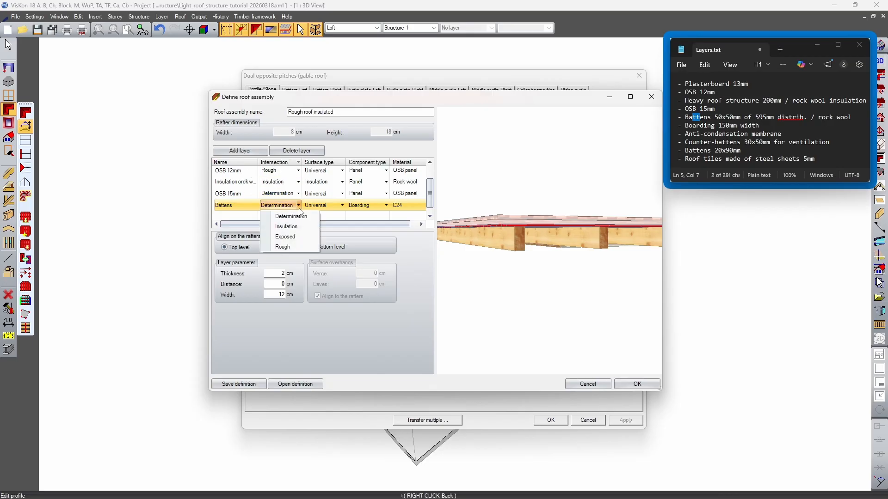
left_click(299, 216)
scroll(531, 200, "up", 5)
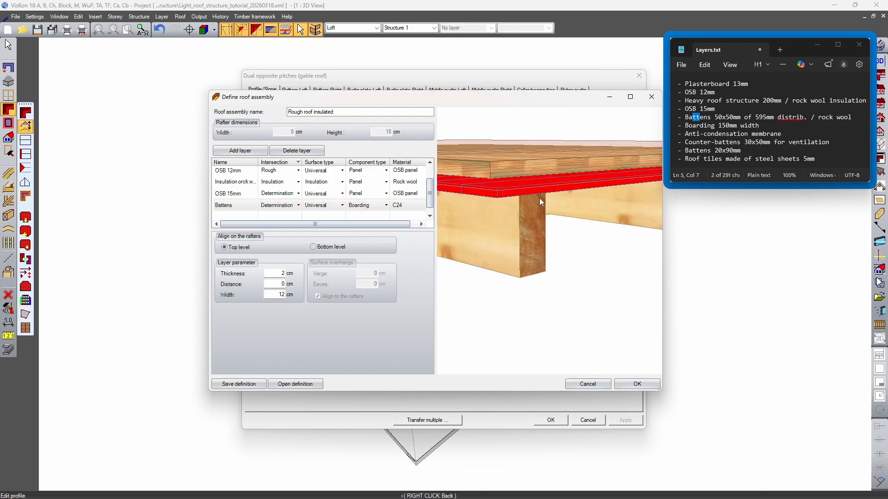
Set the Battens layer's component type to Battens and inspect its arrangement on the roof
middle_click_drag(539, 198, 522, 192)
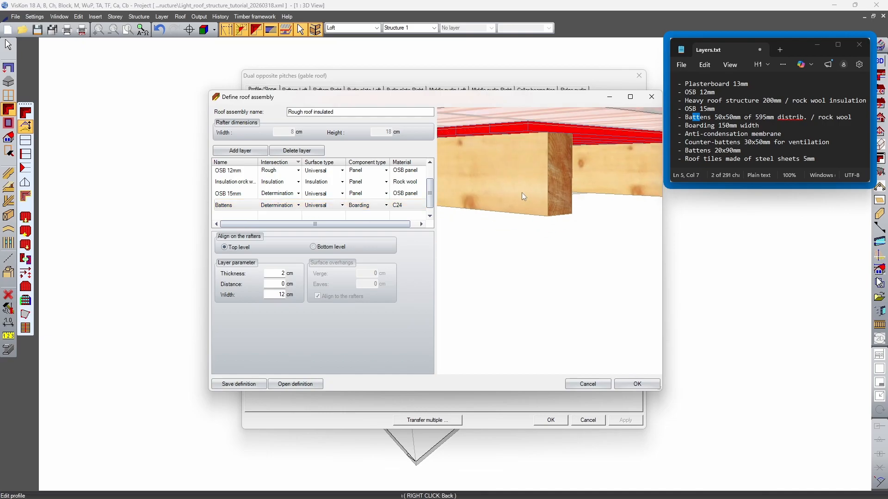
left_click(387, 206)
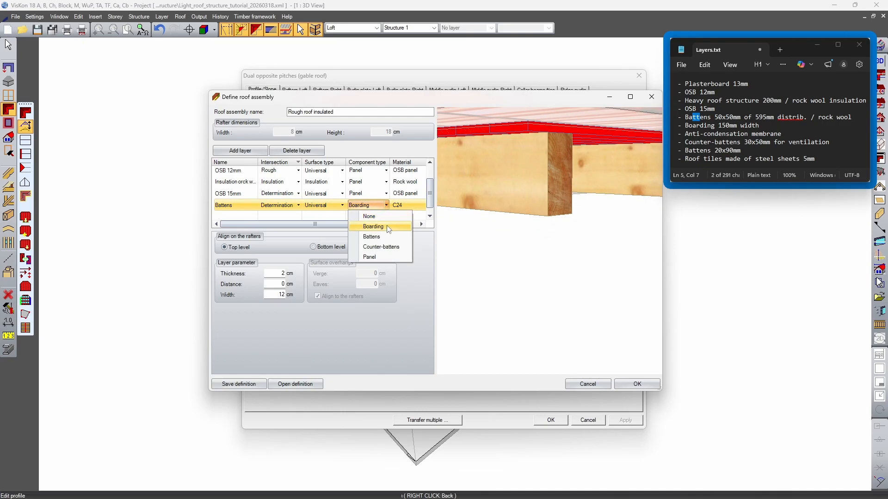
left_click(384, 238)
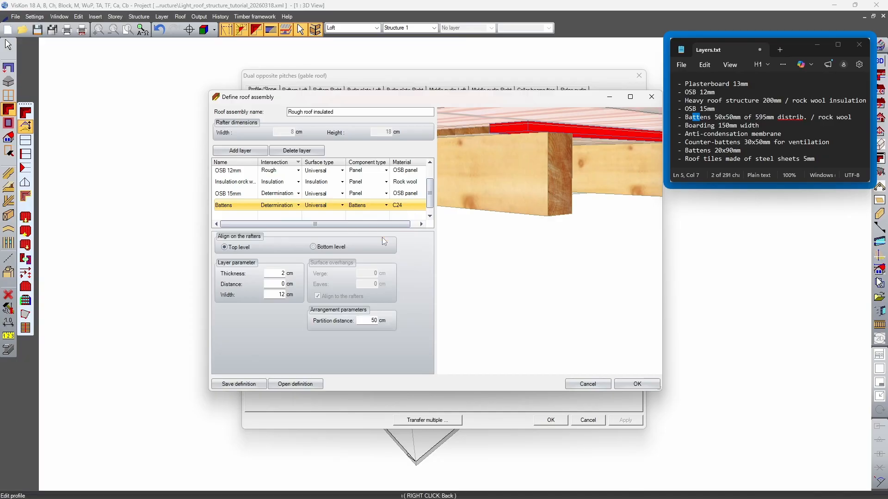
scroll(558, 205, "down", 5)
middle_click_drag(559, 203, 554, 228)
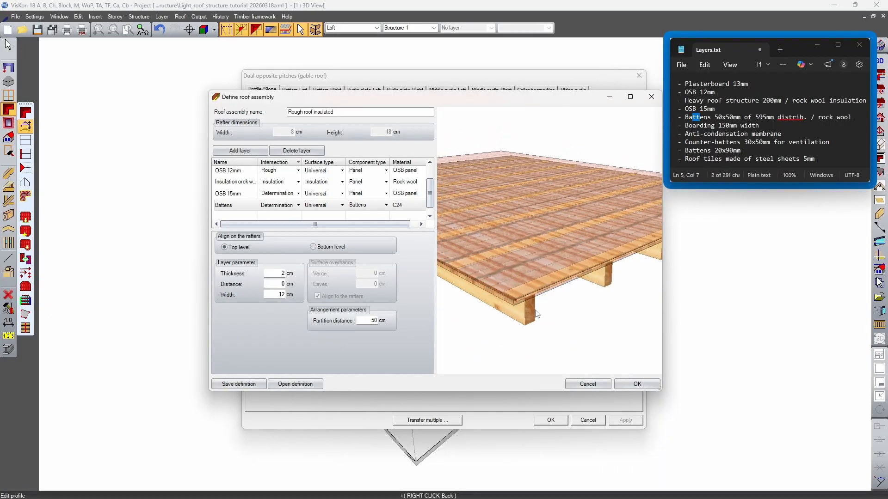
Try Counter-battens as the Battens layer's component type and return it to Battens
left_click(384, 205)
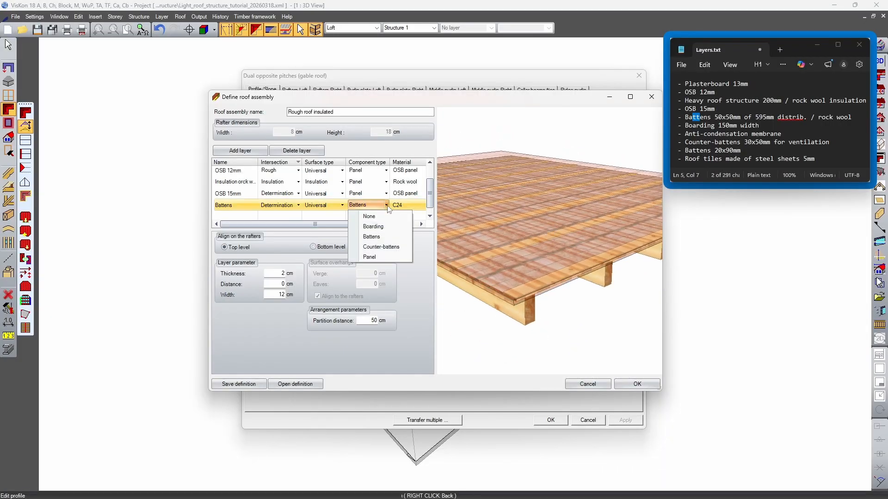
left_click(381, 247)
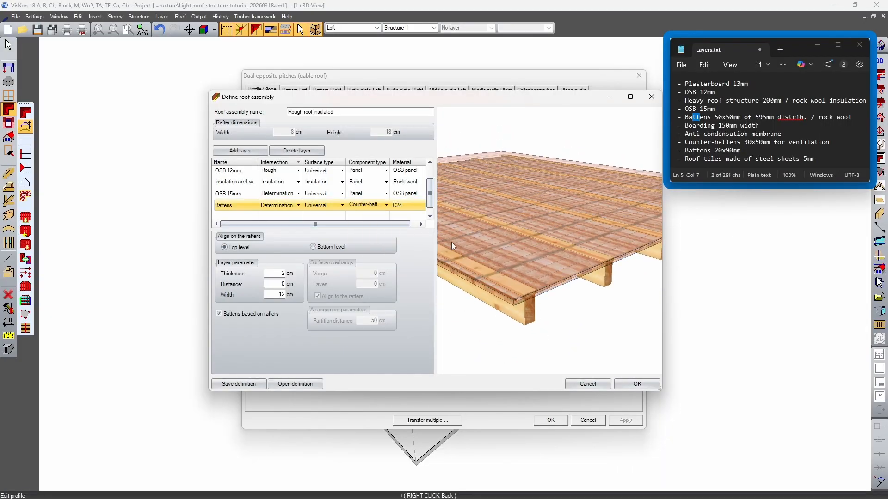
left_click(387, 207)
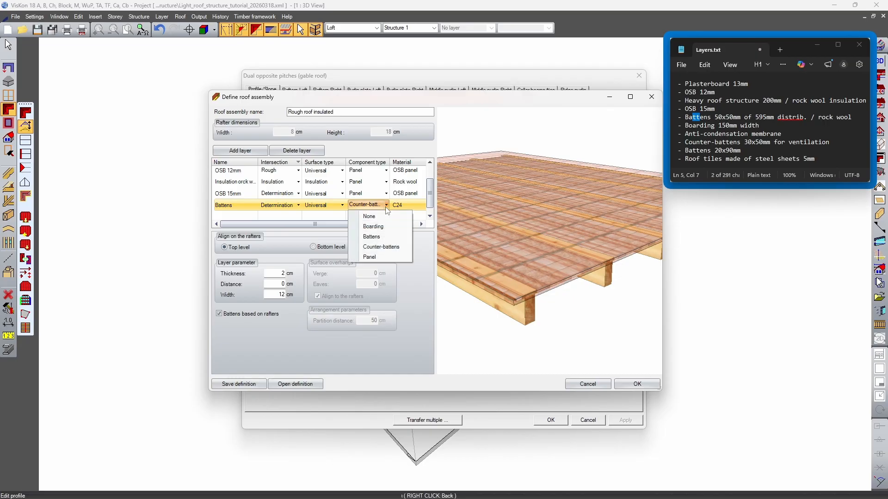
left_click(387, 237)
Set the Battens layer's thickness and width to 5 cm each, following the 50x50mm entry in Layers.txt
left_click_drag(580, 292, 568, 278)
scroll(568, 278, "up", 2)
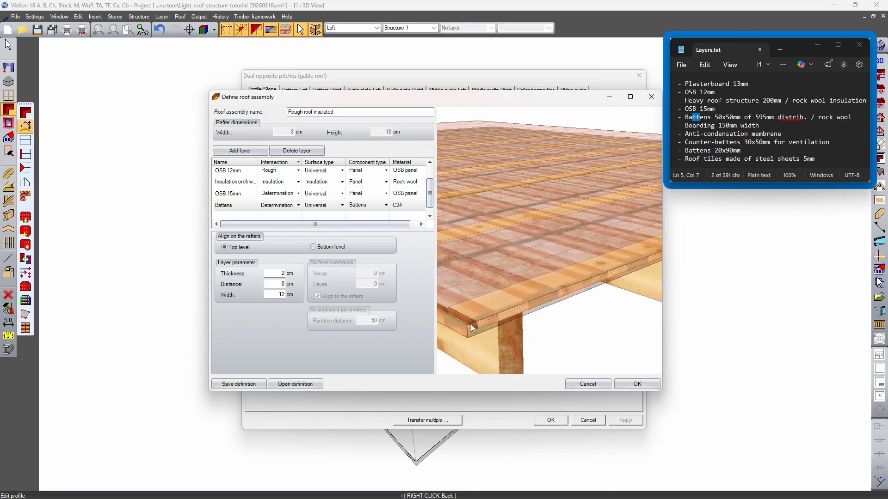
scroll(575, 289, "down", 4)
left_click_drag(607, 244, 508, 314)
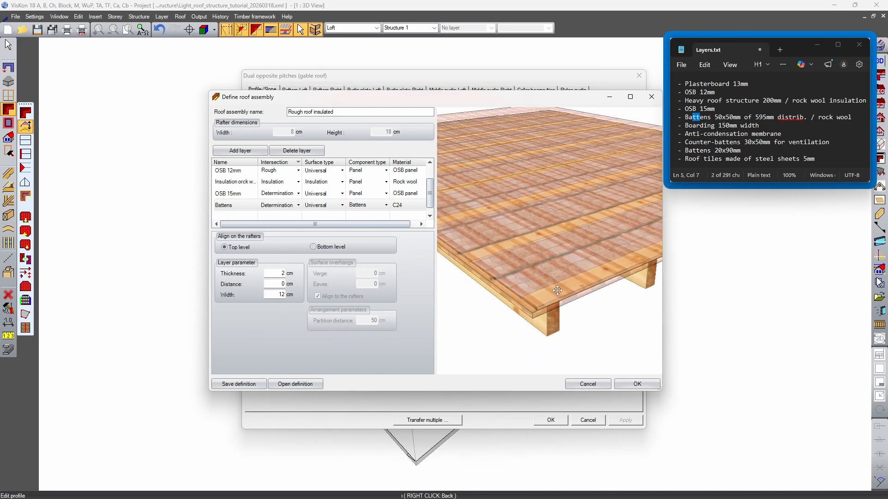
left_click_drag(718, 117, 730, 117)
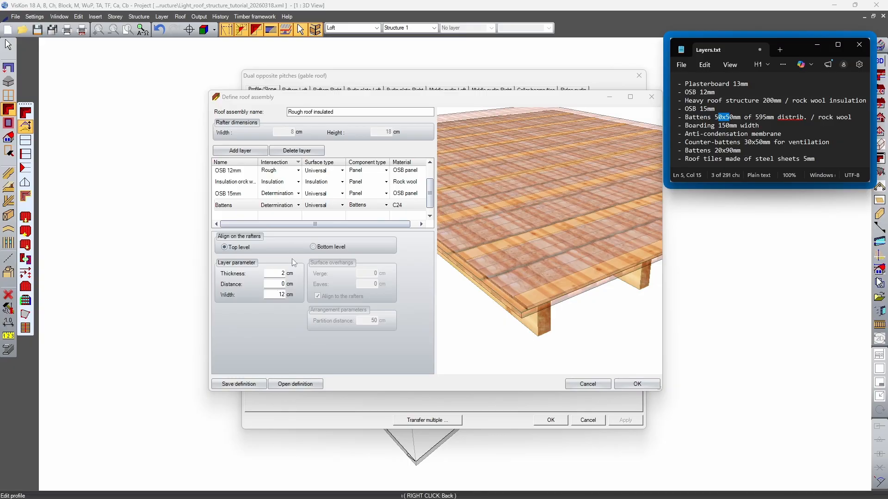
double_click(282, 274)
type("5")
key("Tab")
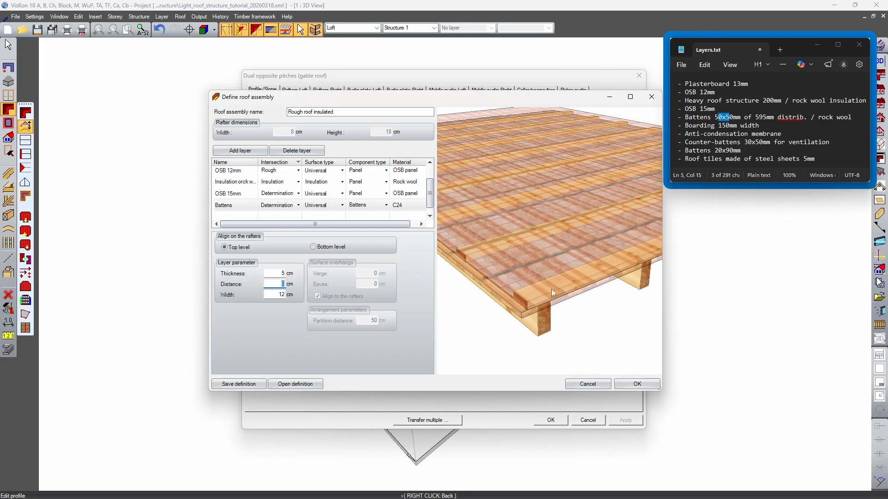
type("5")
Compare bottom-level and top-level alignment of the Battens layer on the rafters, keeping Top level
left_click(313, 247)
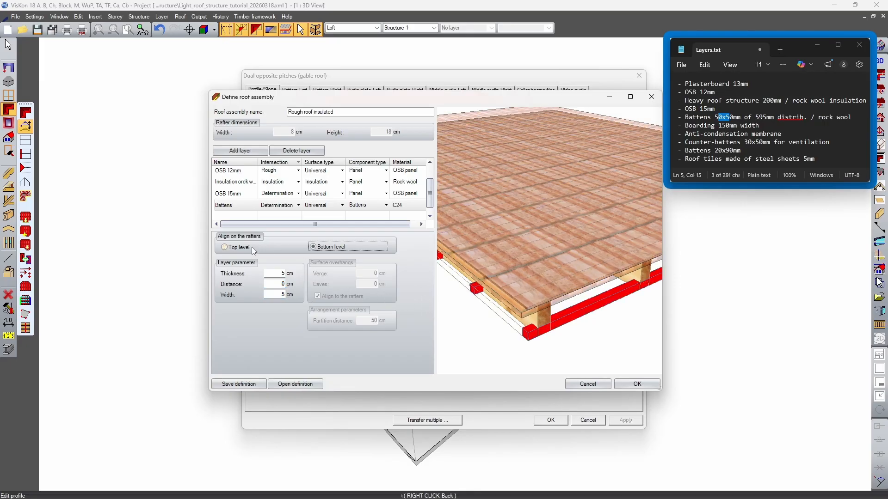
left_click_drag(551, 283, 538, 250)
left_click_drag(536, 206, 588, 260)
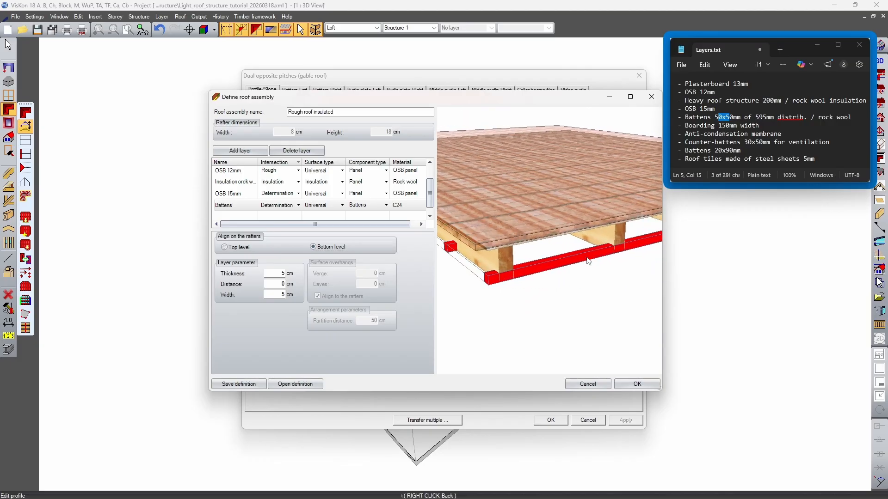
left_click(235, 248)
mouse_move(541, 280)
left_mouse_down()
mouse_move(550, 269)
mouse_move(527, 272)
left_mouse_up()
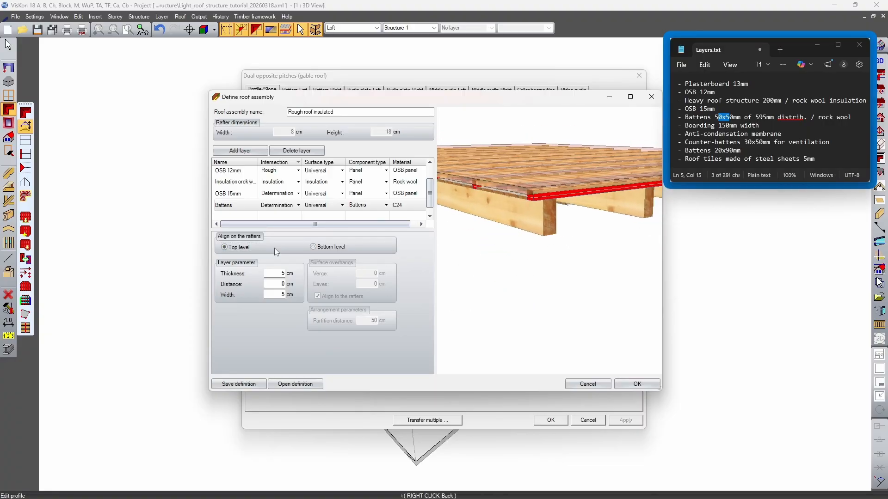
left_click(339, 248)
left_click(248, 249)
left_click(326, 249)
left_click(243, 248)
left_click(333, 249)
mouse_move(521, 244)
left_mouse_down()
mouse_move(521, 211)
mouse_move(520, 245)
left_mouse_up()
left_click(224, 247)
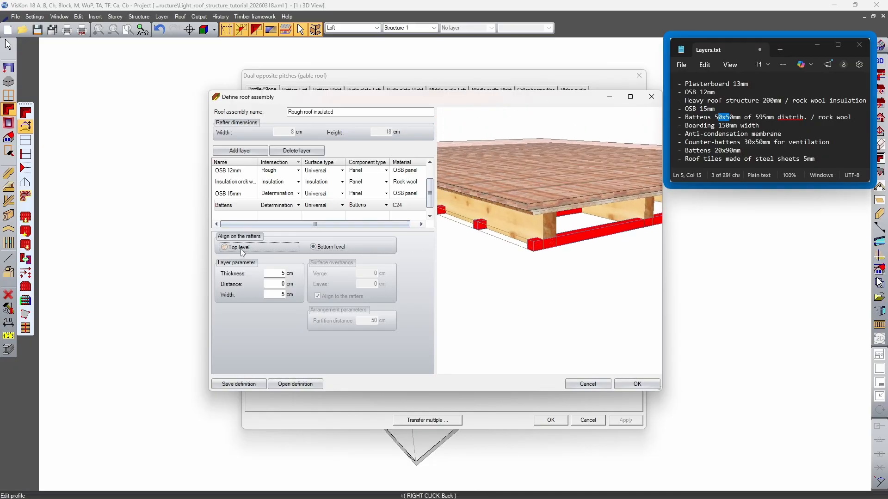
scroll(562, 227, "up", 5)
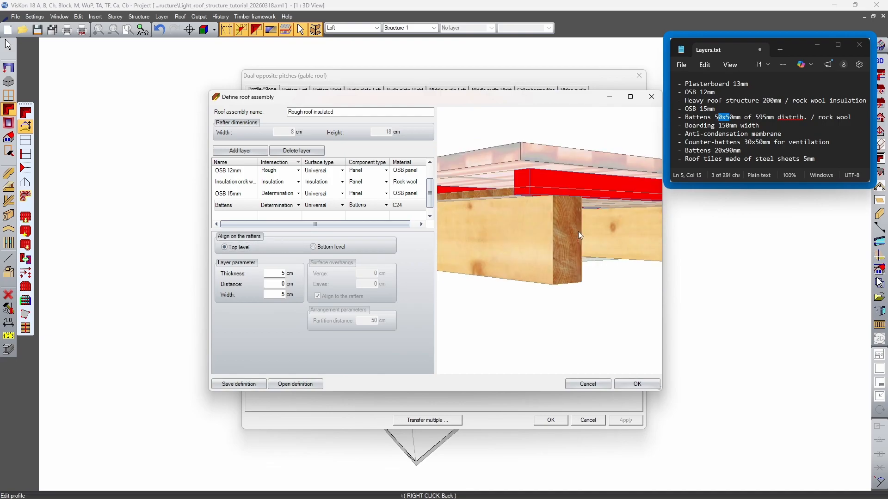
scroll(578, 231, "up", 3)
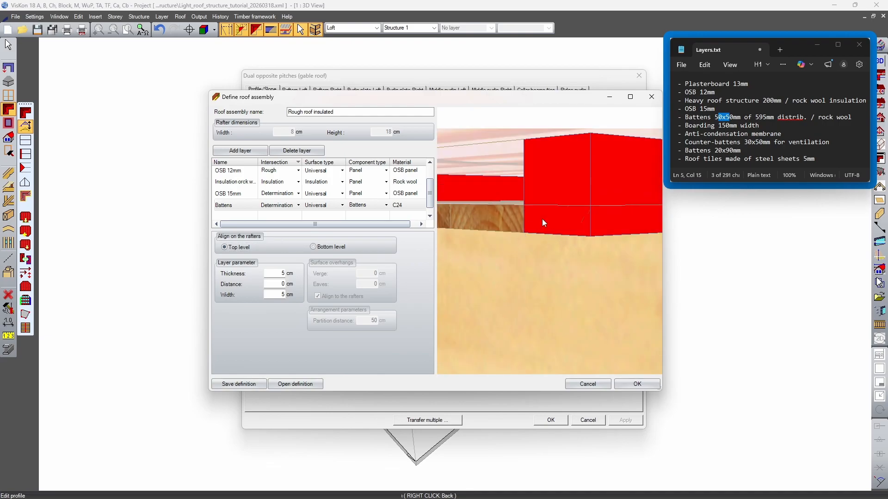
left_click_drag(542, 219, 544, 223)
scroll(534, 292, "down", 6)
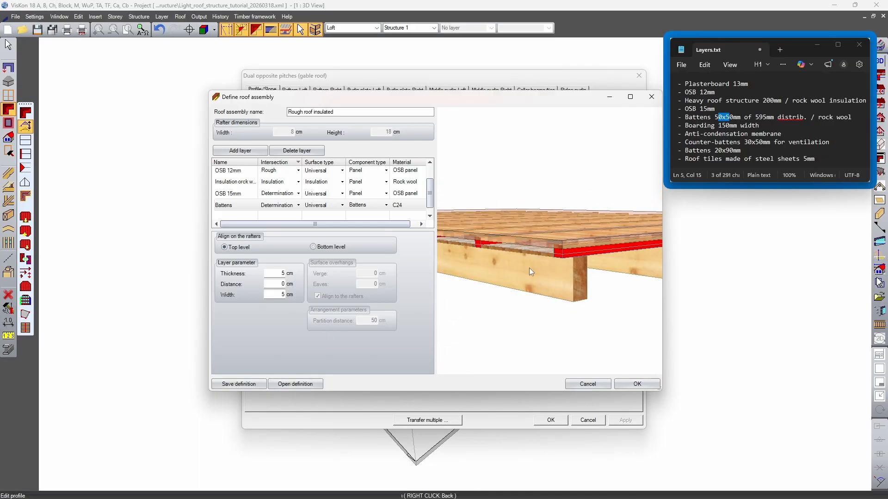
Set the OSB 15mm layer's width to 125 cm and keep it aligned to the rafters' top level
left_click(239, 193)
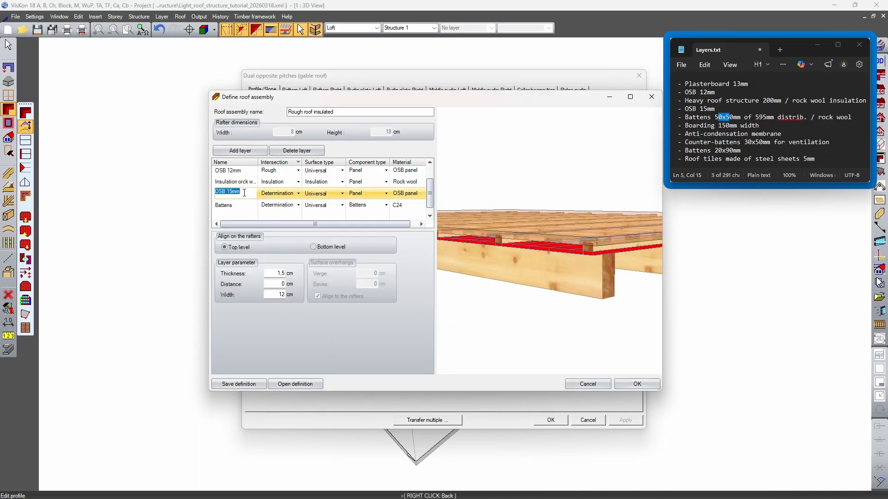
left_click_drag(277, 294, 295, 298)
type("125")
key("Tab")
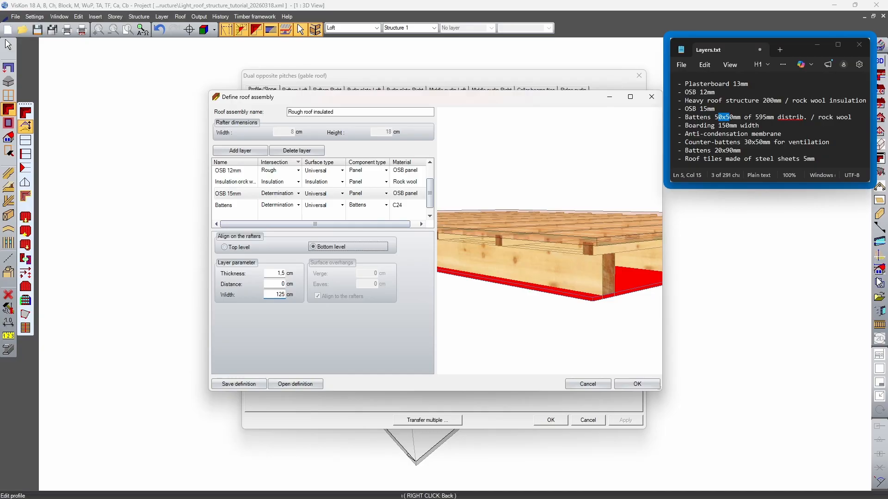
left_click(225, 248)
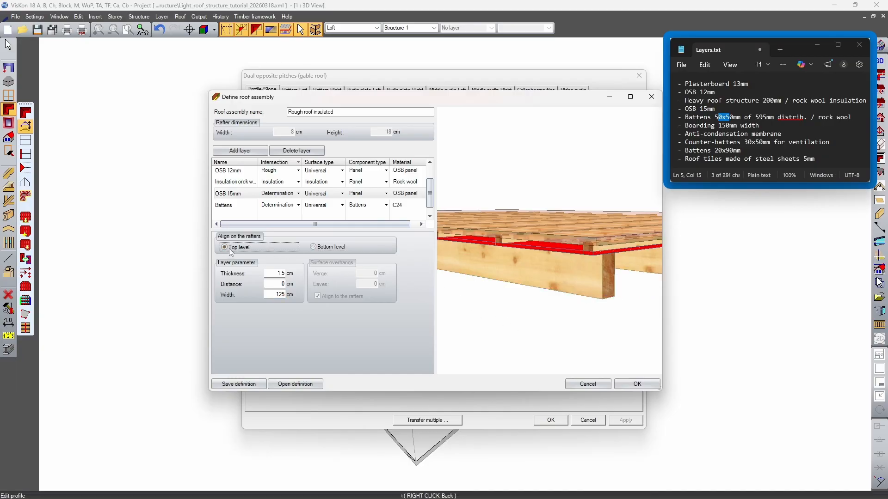
left_click_drag(623, 254, 616, 261)
Set the Battens layer's distance from the rafters to 1.5 cm and inspect its position above the OSB
left_click(244, 205)
middle_click_drag(486, 261, 584, 279)
left_click_drag(584, 279, 585, 277)
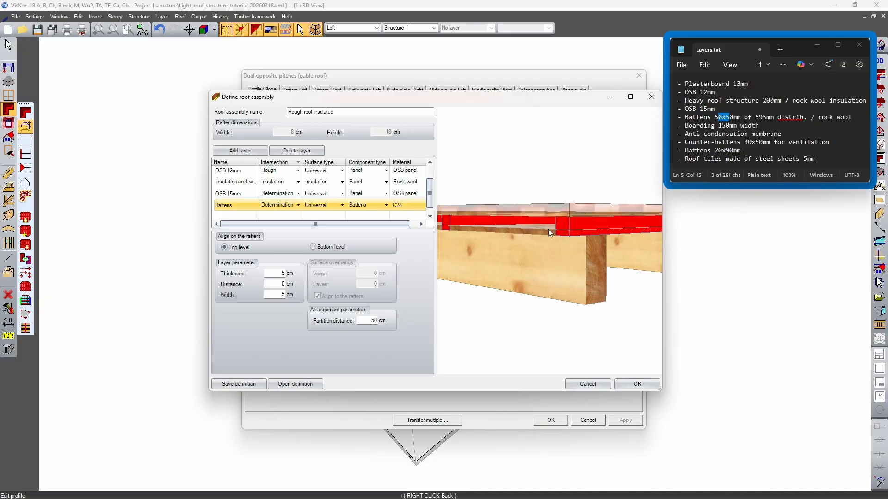
double_click(281, 284)
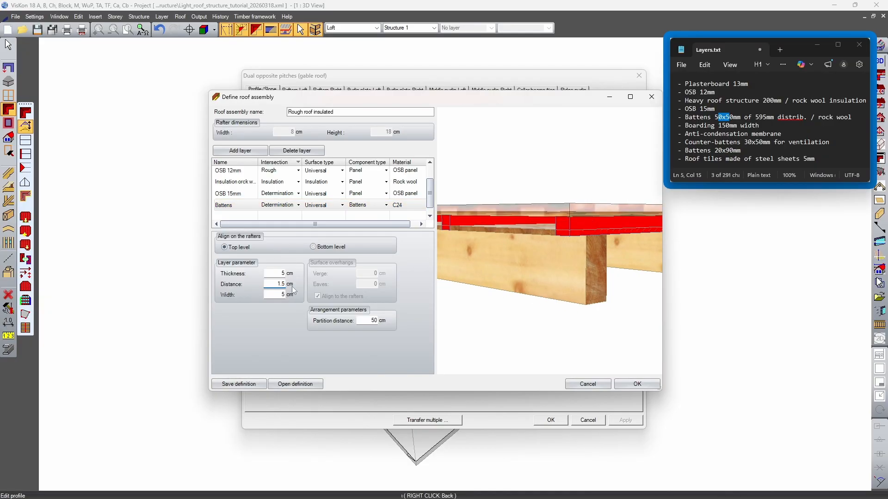
left_click(276, 274)
mouse_move(572, 237)
middle_mouse_down()
mouse_move(570, 251)
mouse_move(560, 239)
mouse_move(555, 259)
mouse_move(532, 227)
mouse_move(563, 225)
middle_mouse_up()
scroll(528, 216, "up", 3)
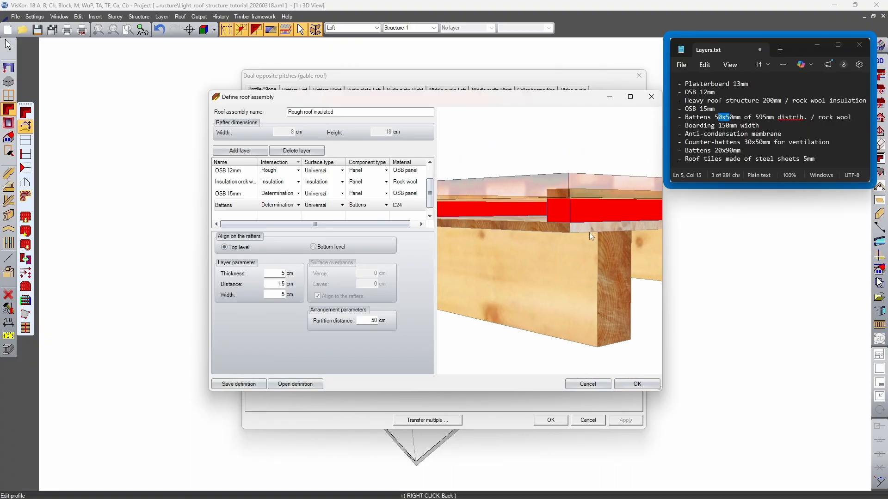
Set the roof battens distance of the Roof covering layer to 15 cm and inspect the raised covering
middle_click_drag(623, 219, 595, 184)
scroll(587, 191, "up", 3)
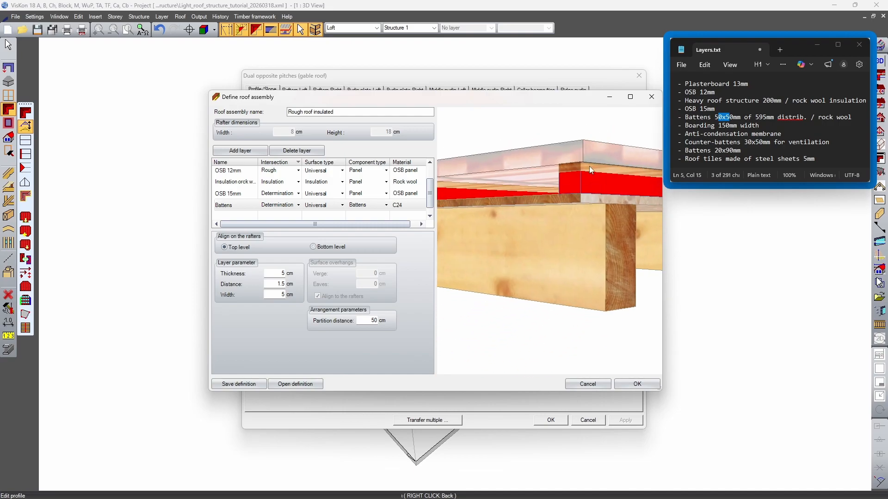
scroll(254, 178, "up", 1)
left_click(253, 172)
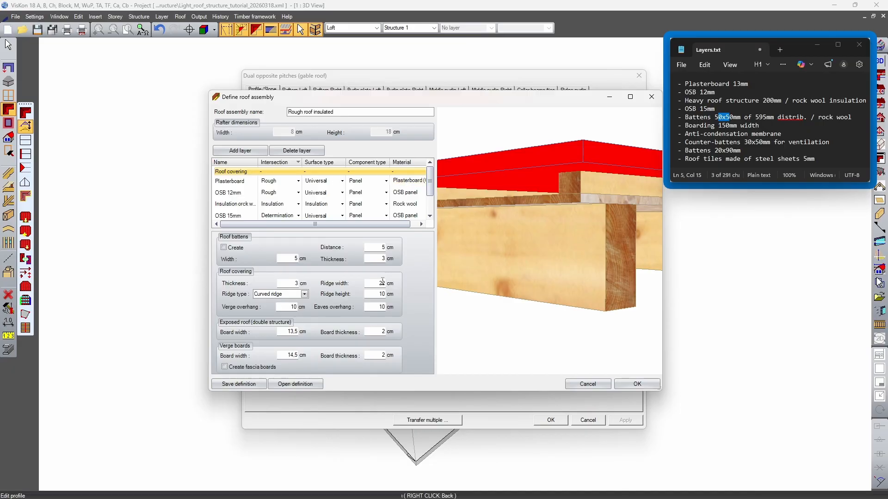
double_click(383, 247)
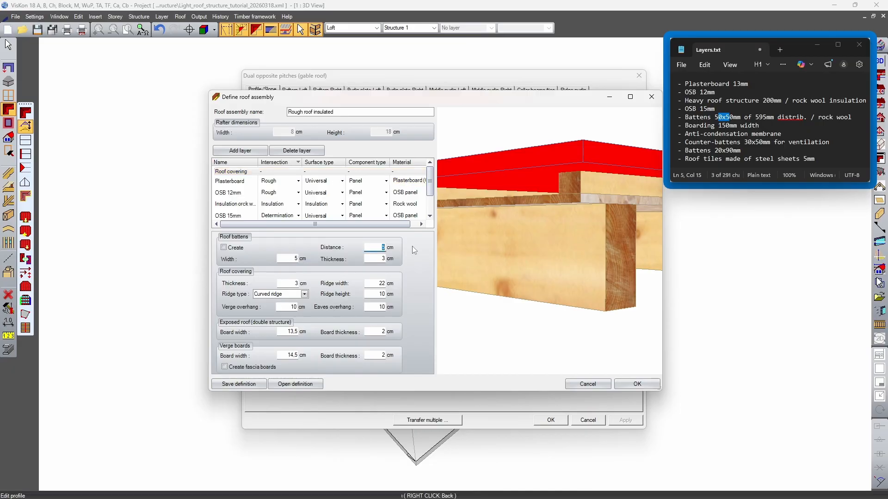
type("15")
left_click(413, 247)
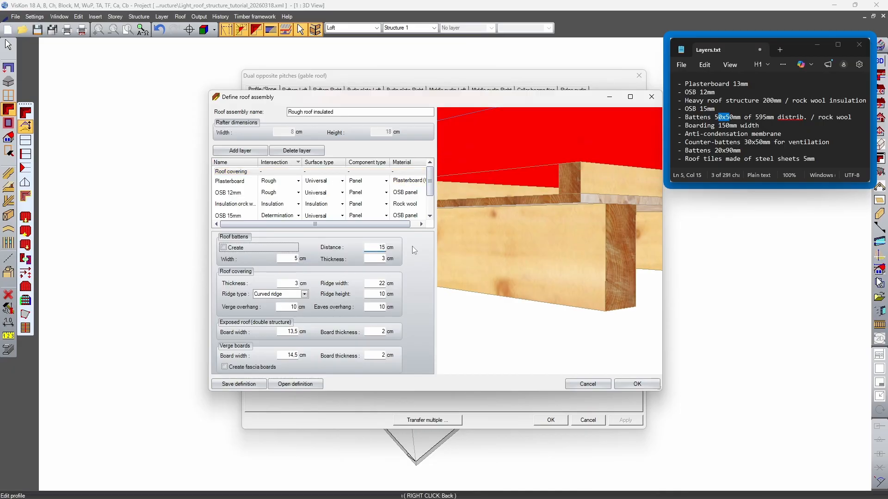
scroll(568, 262, "down", 2)
middle_click_drag(568, 263, 588, 257)
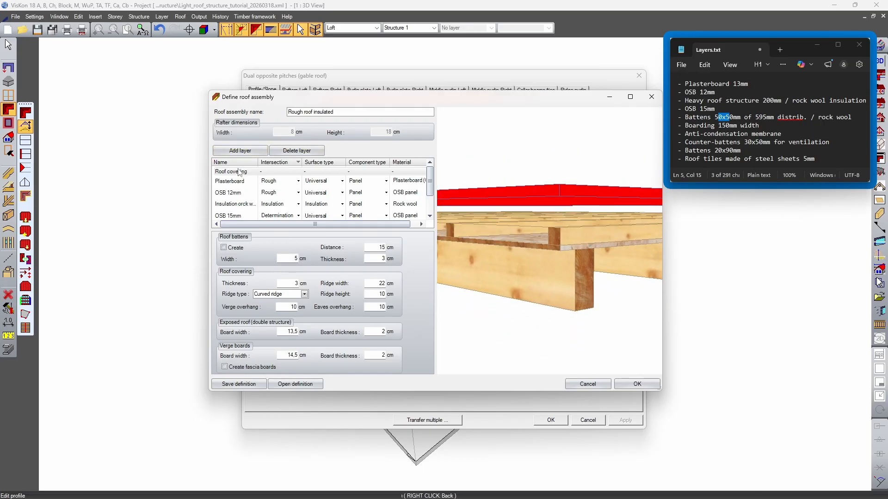
Select the Battens layer and compare its preview with the 50x50mm battens entry in Layers.txt
scroll(237, 208, "down", 1)
left_click(235, 204)
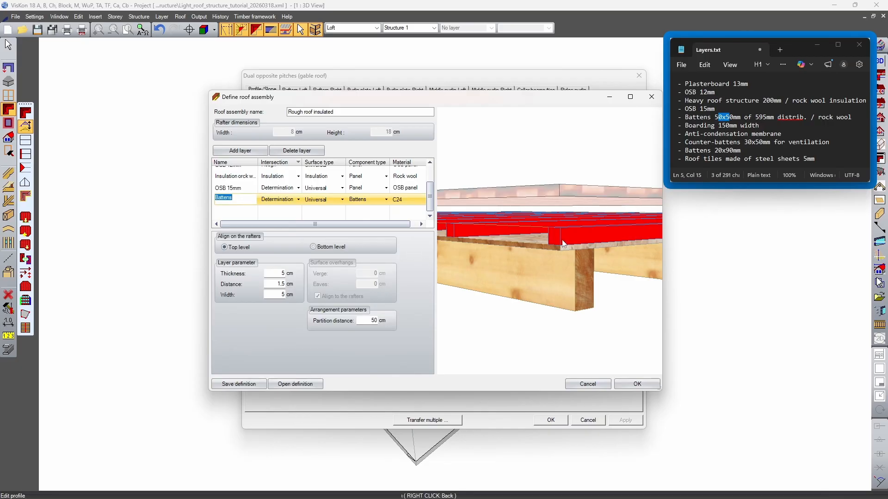
left_click(770, 135)
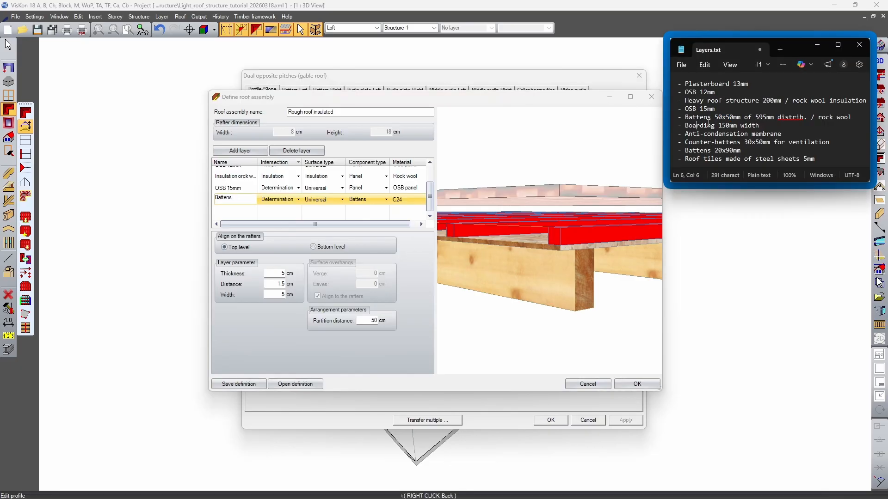
left_click(792, 117)
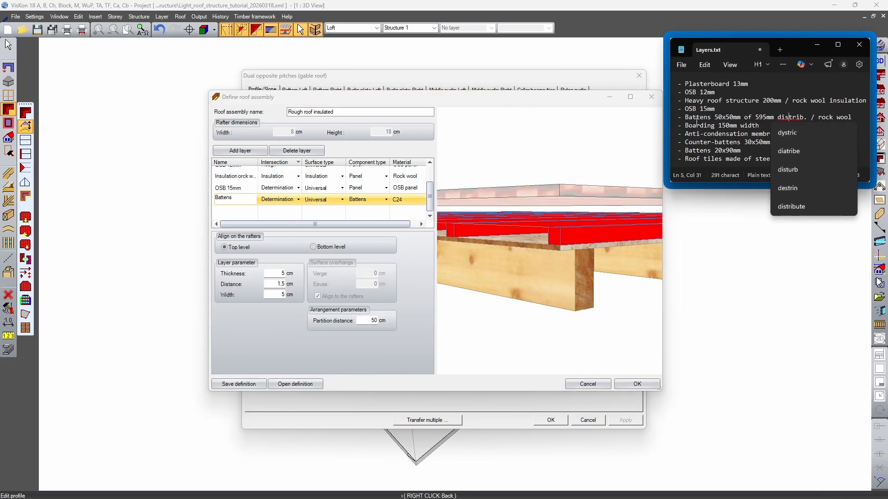
left_click(822, 117)
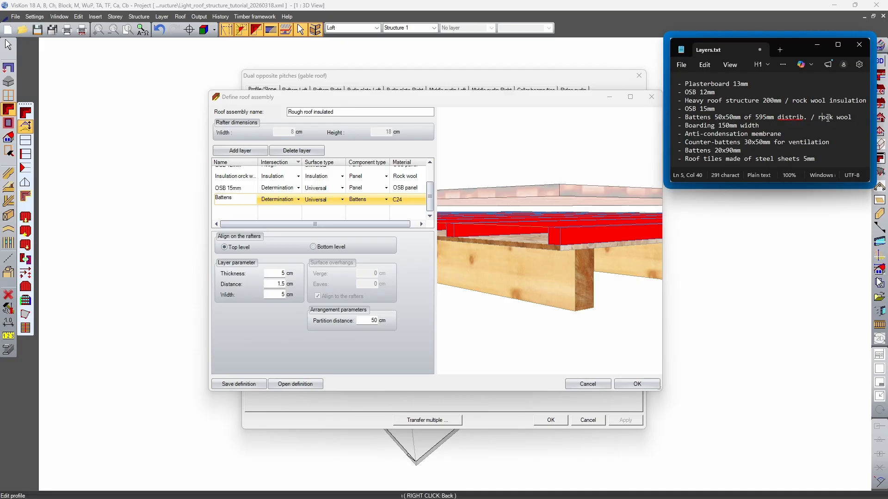
left_click(763, 123)
left_click(764, 117)
left_click(532, 218)
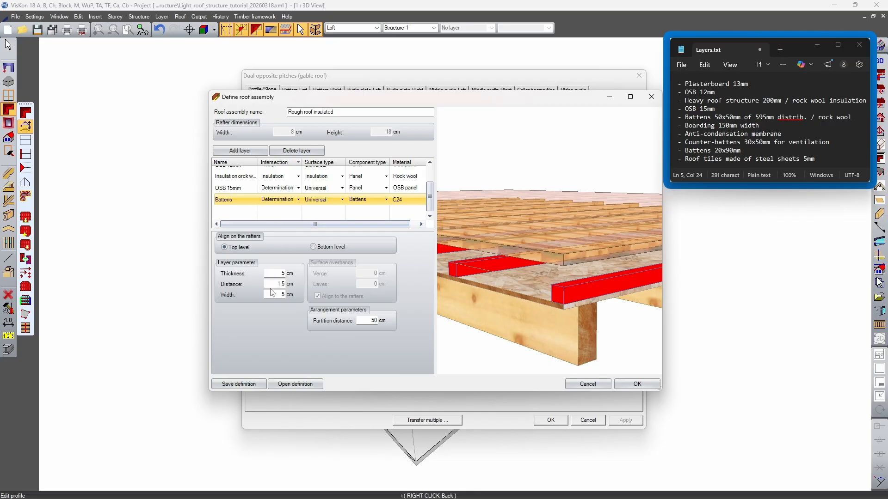
Set the Battens layer's partition distance to 59.5 cm, following Layers.txt, and inspect the batten spacing
double_click(380, 320)
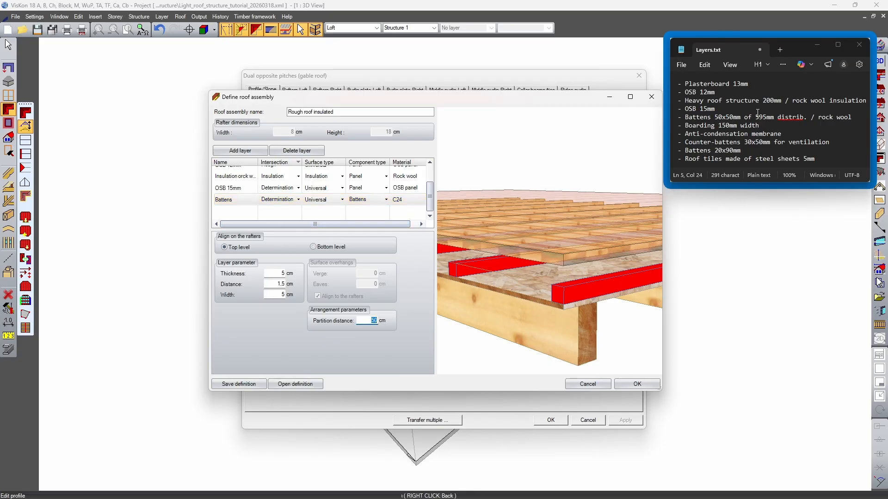
left_click_drag(755, 117, 772, 117)
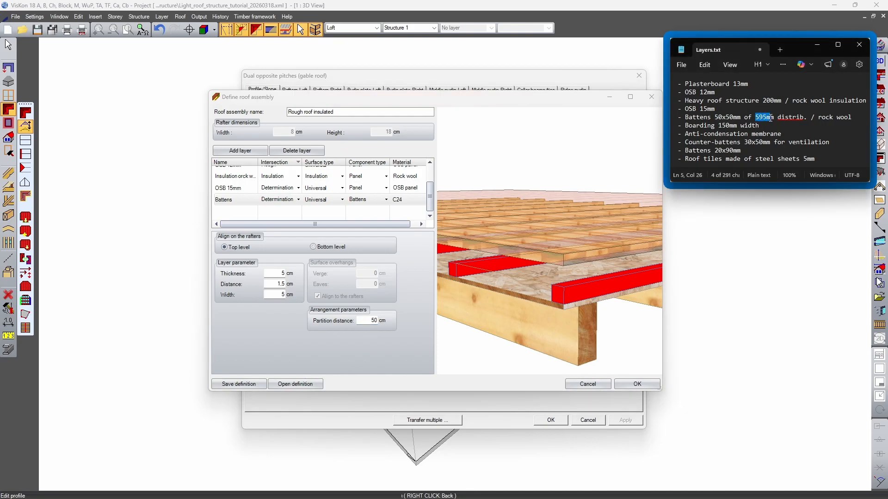
left_click(774, 119)
left_click(380, 321)
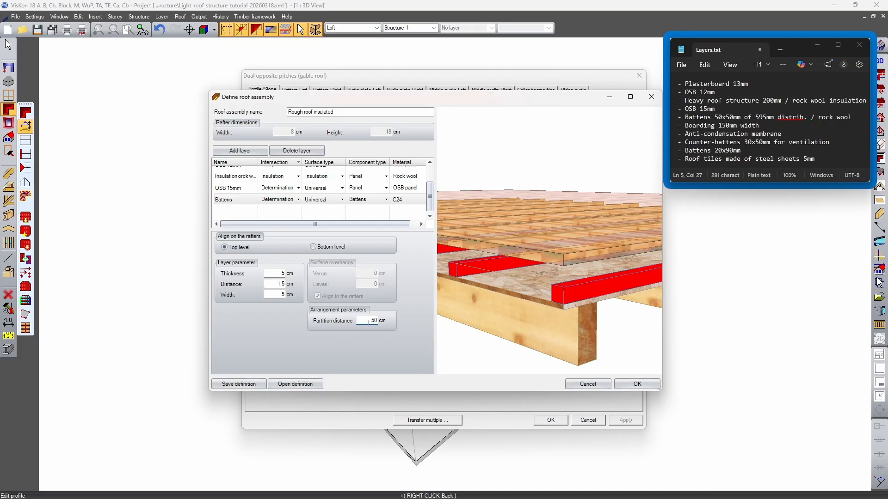
left_click_drag(369, 321, 401, 322)
type("59.5")
left_click(561, 273)
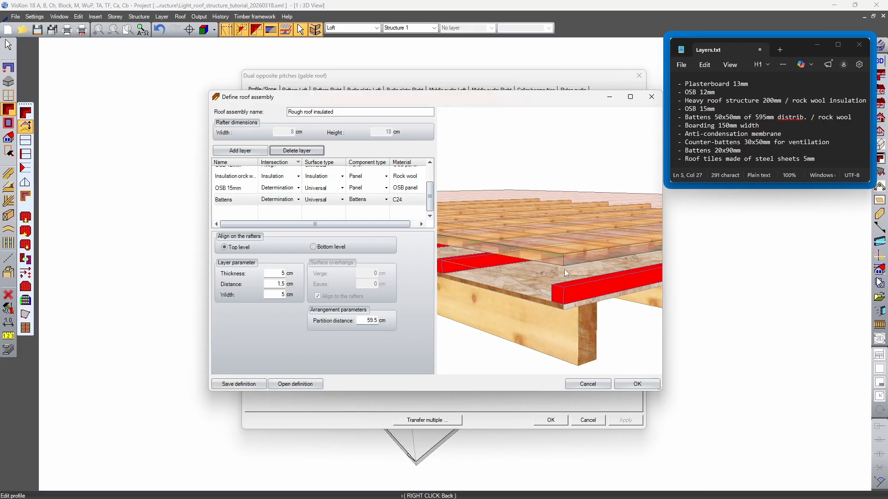
scroll(560, 267, "down", 4)
middle_click_drag(524, 209, 543, 228)
scroll(551, 252, "up", 3)
scroll(551, 287, "up", 2)
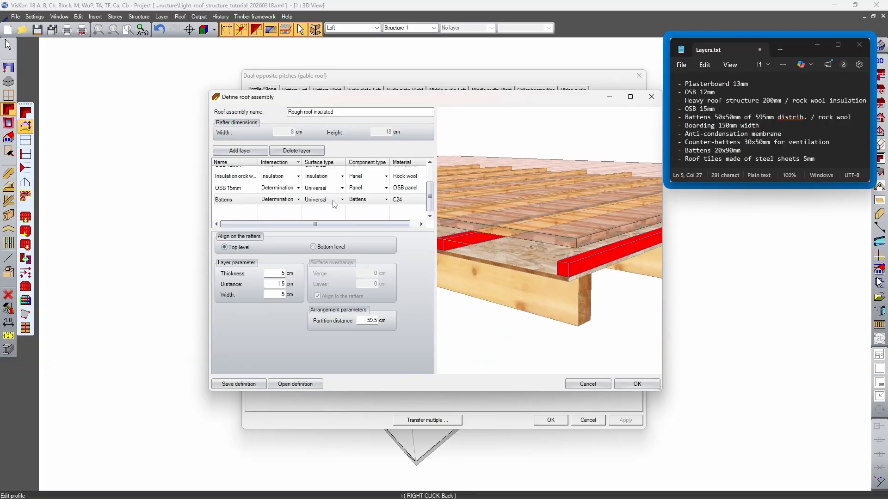
Add a roof layer named Rock wool with surface type Insulation and component type Panel
left_click(240, 150)
double_click(241, 212)
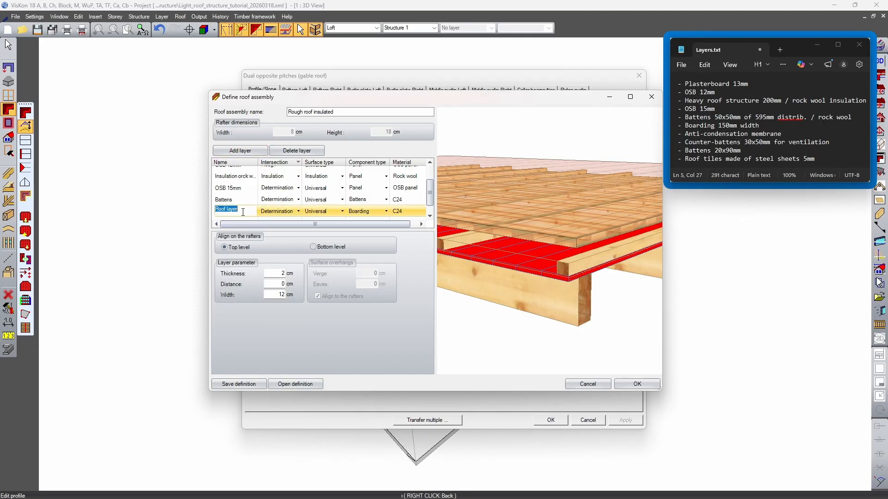
type("Rock wool")
left_click(342, 211)
left_click(342, 228)
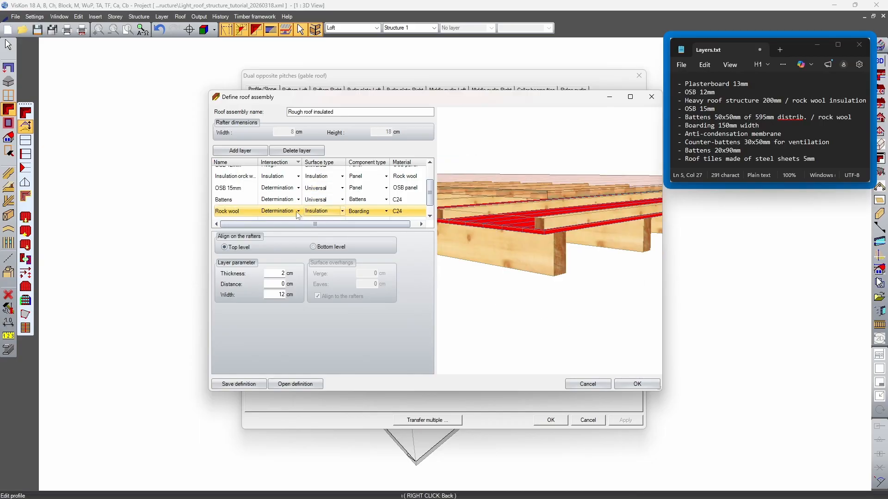
left_click(376, 211)
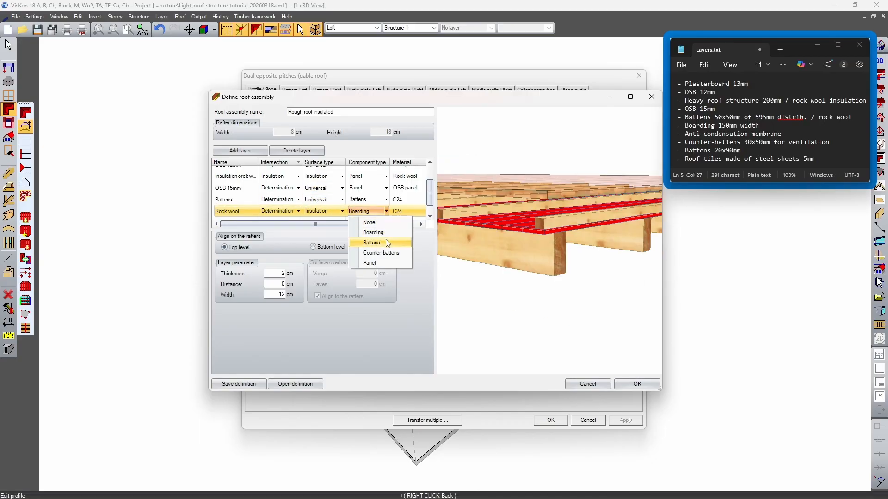
left_click(387, 262)
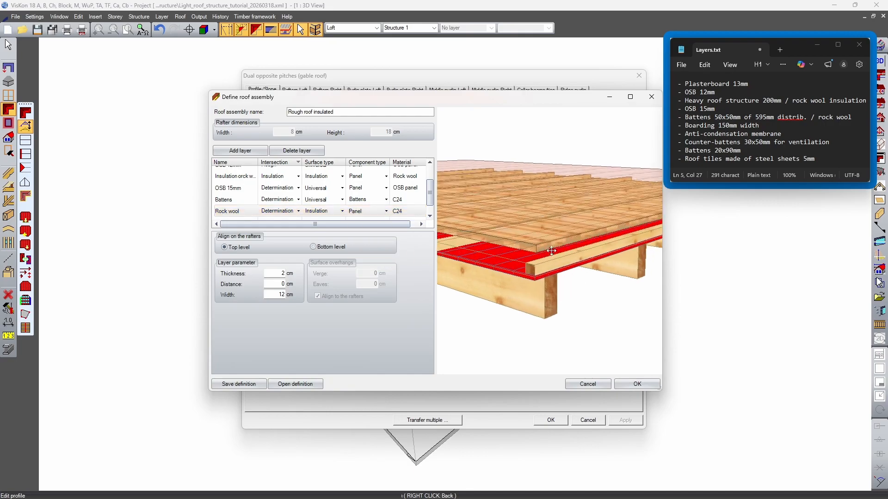
middle_click_drag(552, 254, 555, 244)
Assign the rock wool material from the Panels/Slabs category to the Rock wool layer
left_click(406, 211)
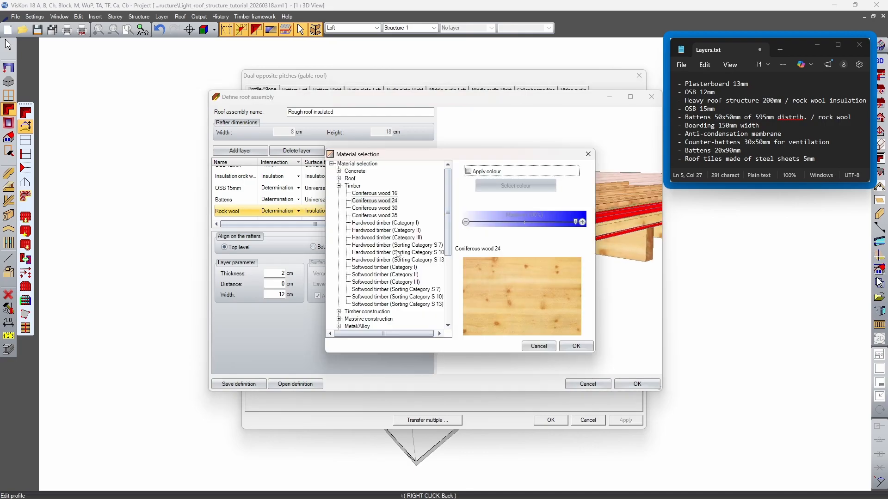
left_click(339, 186)
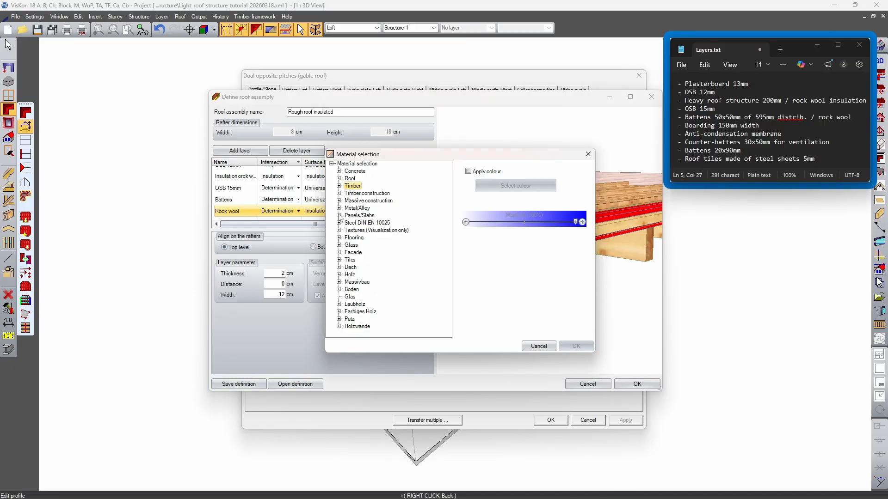
left_click(339, 215)
scroll(379, 257, "down", 5)
left_click(370, 318)
left_click(584, 346)
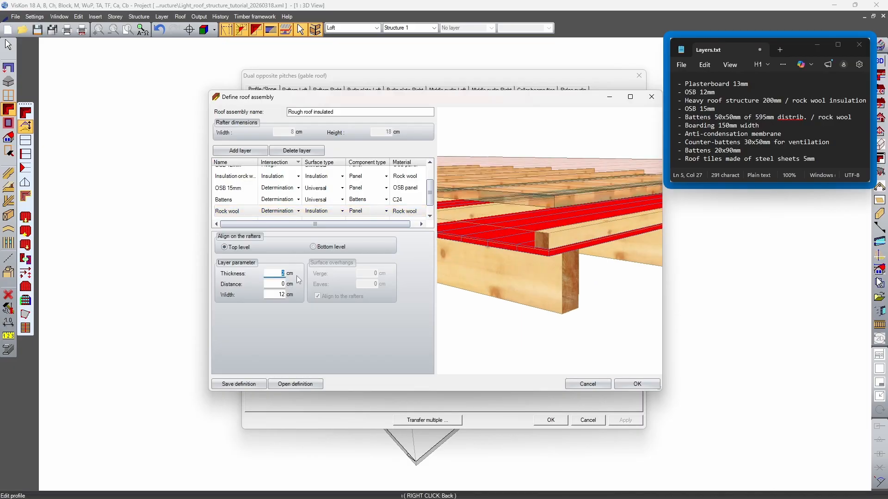
Set the Rock wool layer's thickness to 5 cm, distance to 1.5 cm and width to 125 cm
type("5")
key("Tab")
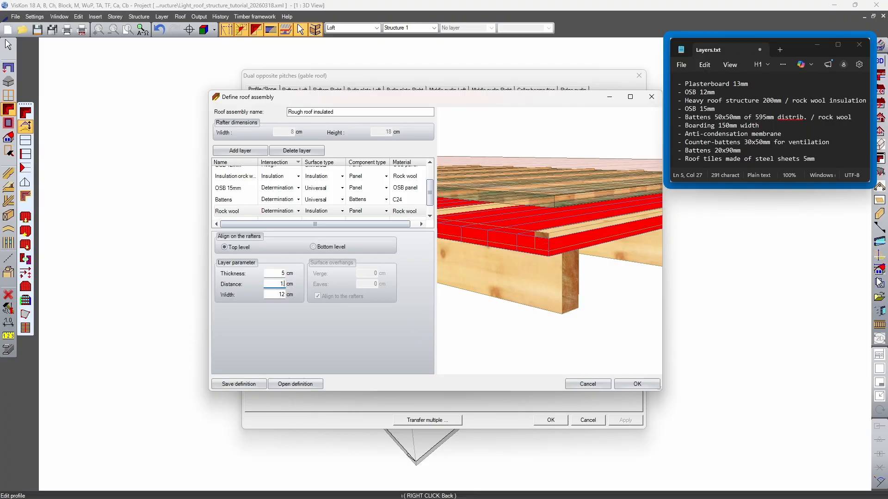
key("Tab")
type("125")
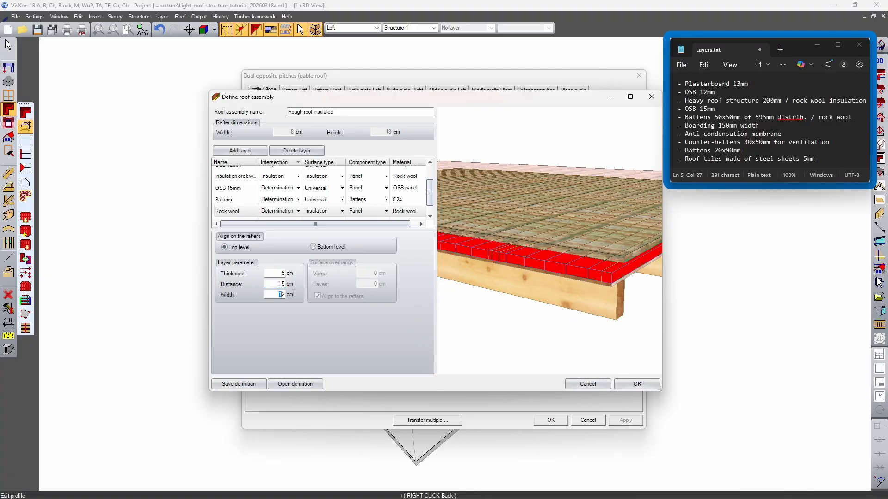
Compare bottom-level and top-level alignment of the Rock wool layer on the rafters, keeping Top level
left_click(313, 247)
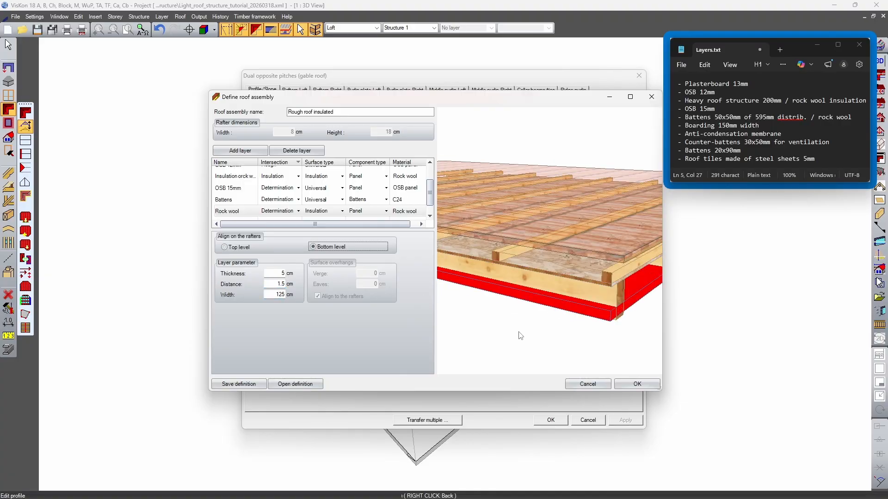
left_click(232, 249)
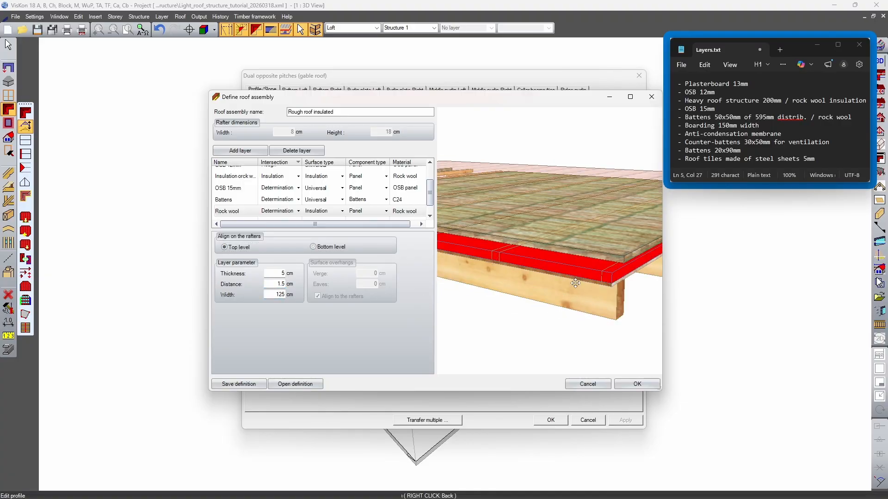
mouse_move(556, 299)
middle_mouse_down()
mouse_move(549, 323)
mouse_move(542, 299)
middle_mouse_up()
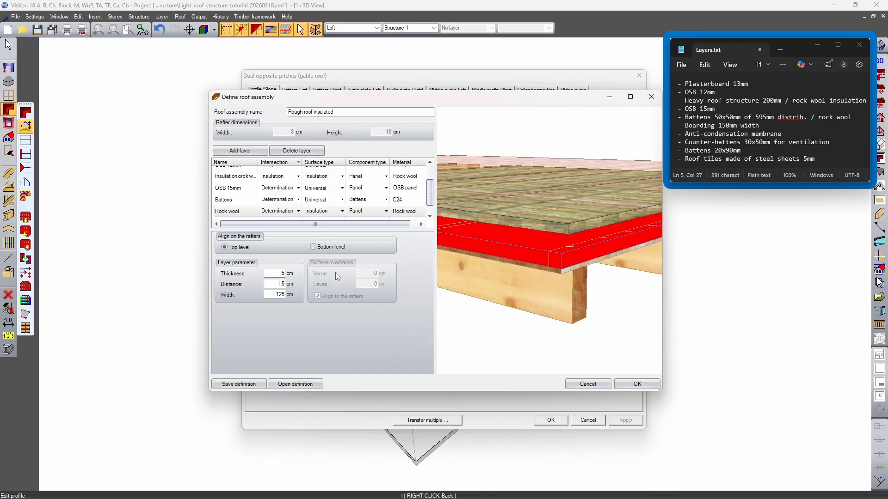
Try the Boarding component type for the Rock wool layer and inspect how it fills around the battens
left_click(370, 187)
left_click(386, 211)
left_click(365, 233)
mouse_move(548, 251)
middle_mouse_down()
mouse_move(523, 283)
mouse_move(501, 282)
mouse_move(536, 262)
middle_mouse_up()
scroll(553, 277, "up", 2)
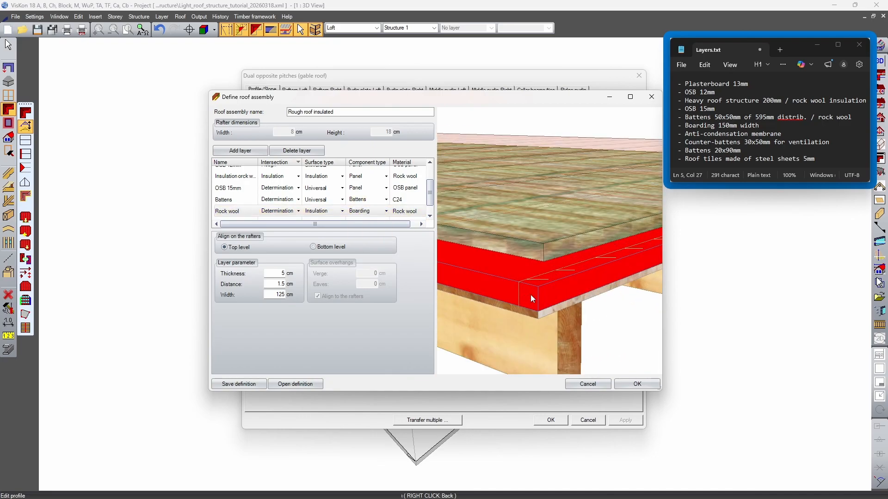
mouse_move(553, 290)
middle_mouse_down()
mouse_move(511, 279)
mouse_move(552, 283)
middle_mouse_up()
scroll(567, 264, "up", 2)
scroll(556, 277, "down", 3)
middle_click_drag(620, 261, 570, 255)
Try the Battens component type for the Rock wool layer with 58 cm width and 5 cm partition distance
left_click(381, 235)
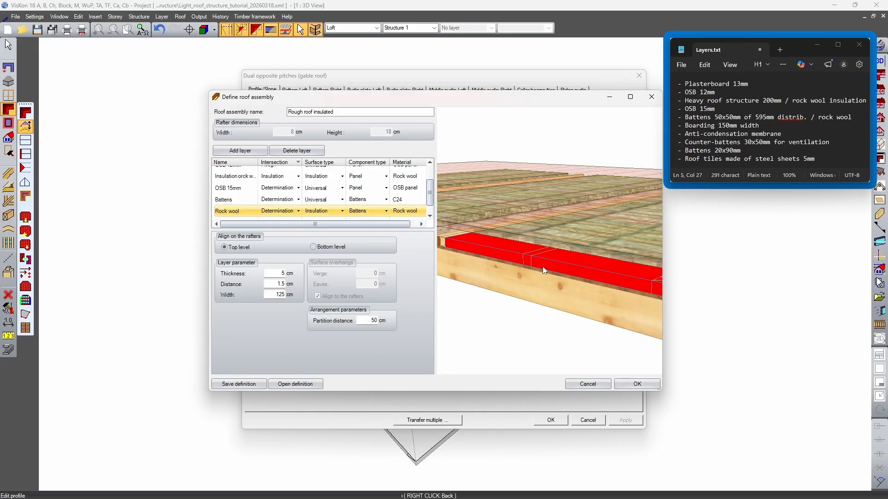
middle_click_drag(568, 265, 508, 277)
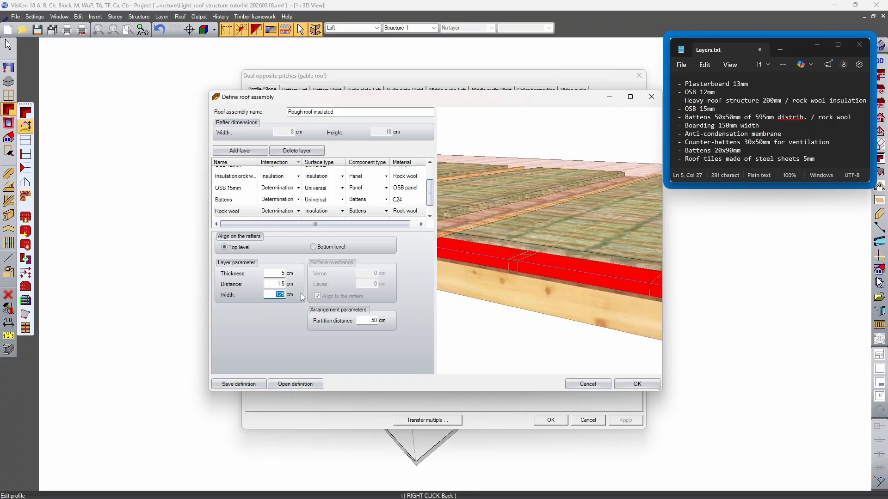
type("58")
key("Tab")
scroll(560, 274, "up", 3)
middle_click_drag(560, 275, 607, 293)
double_click(362, 320)
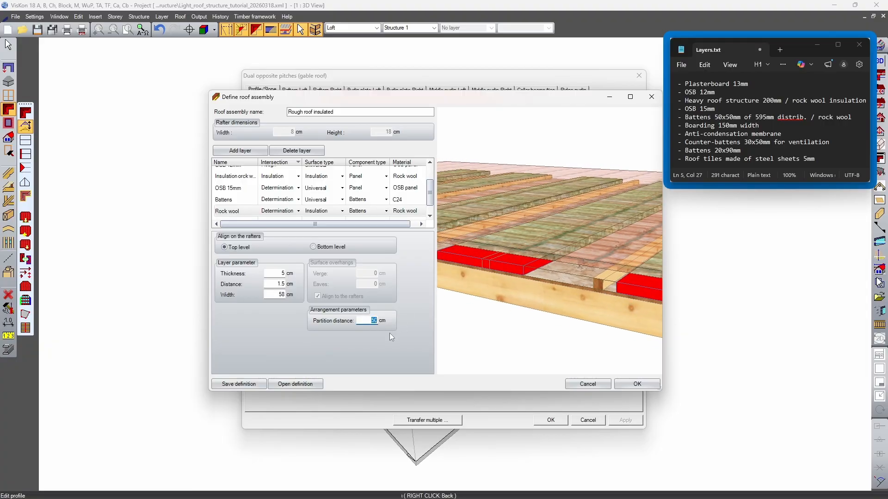
type("5")
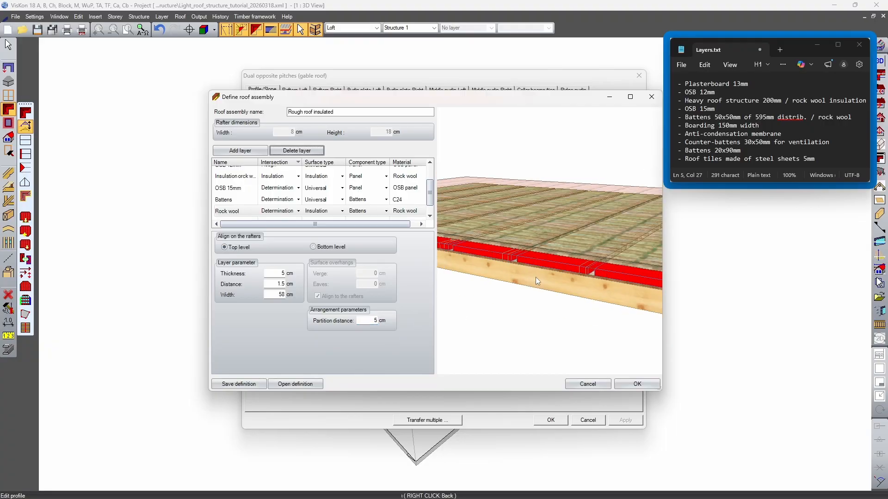
Examine how the rock wool strips meet the battens along the roof edge and at the corner
left_click_drag(611, 292, 500, 283)
scroll(486, 290, "up", 3)
middle_click_drag(486, 290, 546, 278)
scroll(547, 279, "up", 2)
left_click_drag(528, 287, 539, 194)
mouse_move(502, 300)
left_mouse_down()
mouse_move(551, 283)
mouse_move(501, 289)
left_mouse_up()
scroll(523, 318, "up", 2)
scroll(523, 318, "down", 3)
scroll(497, 286, "up", 2)
middle_click_drag(497, 287, 514, 263)
scroll(573, 266, "down", 3)
left_click_drag(513, 263, 535, 287)
scroll(535, 287, "up", 2)
middle_click_drag(535, 287, 509, 286)
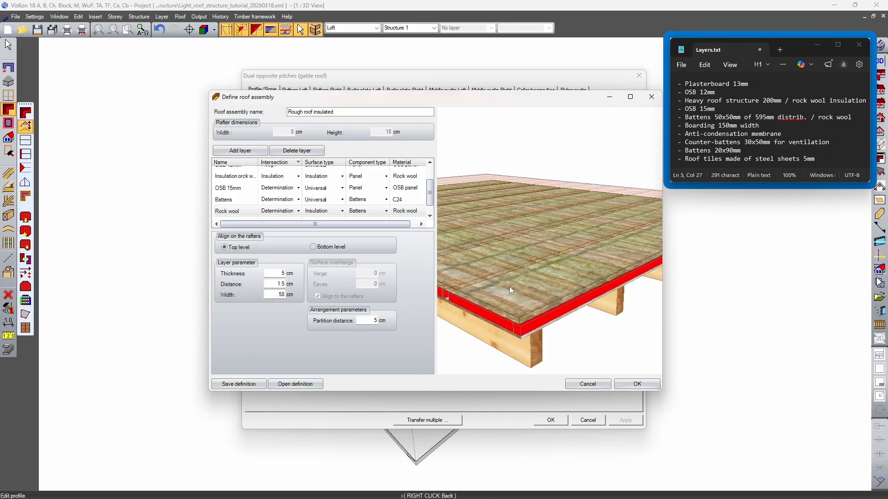
left_click_drag(510, 287, 534, 308)
left_click_drag(507, 262, 463, 264)
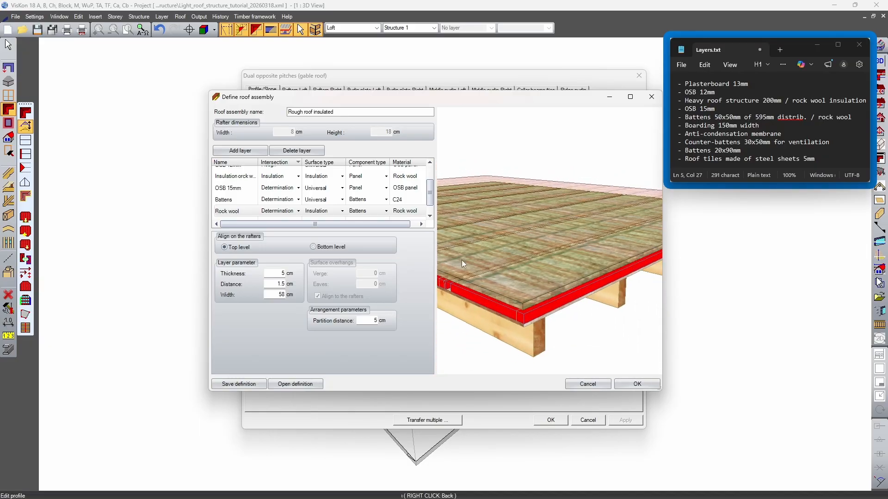
Return the Rock wool layer to the Panel component type, set its width to 150 cm and inspect it
left_click(385, 211)
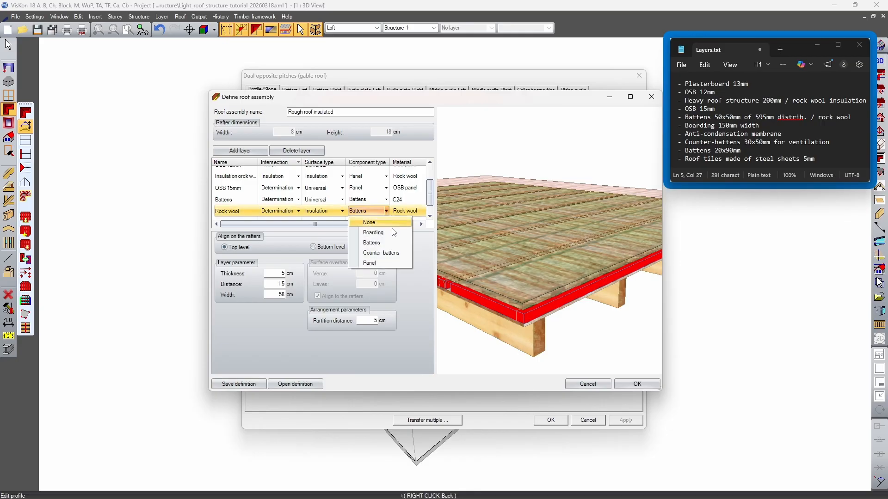
left_click(387, 262)
left_click_drag(512, 256, 514, 292)
left_click_drag(280, 294, 289, 296)
type("150")
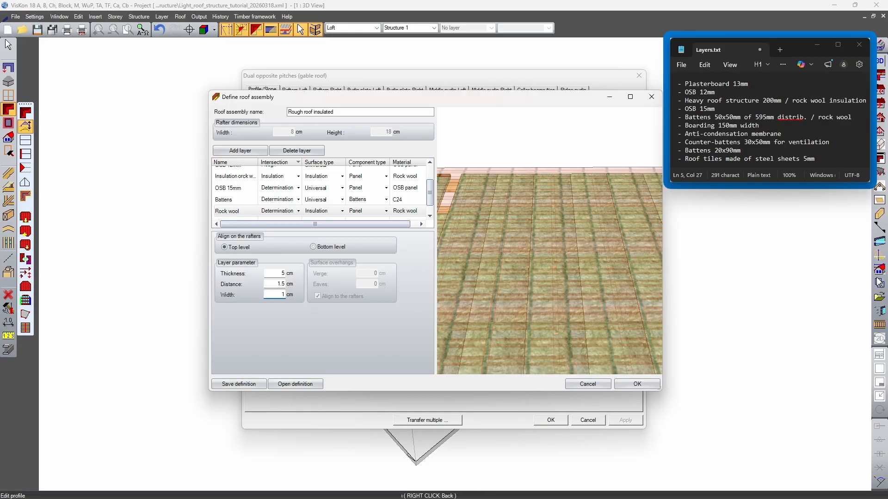
key("Tab")
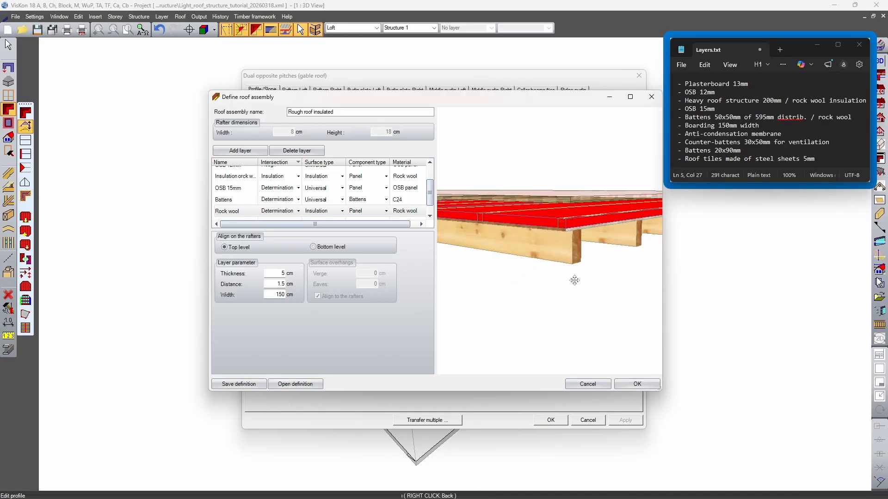
left_click_drag(574, 281, 544, 279)
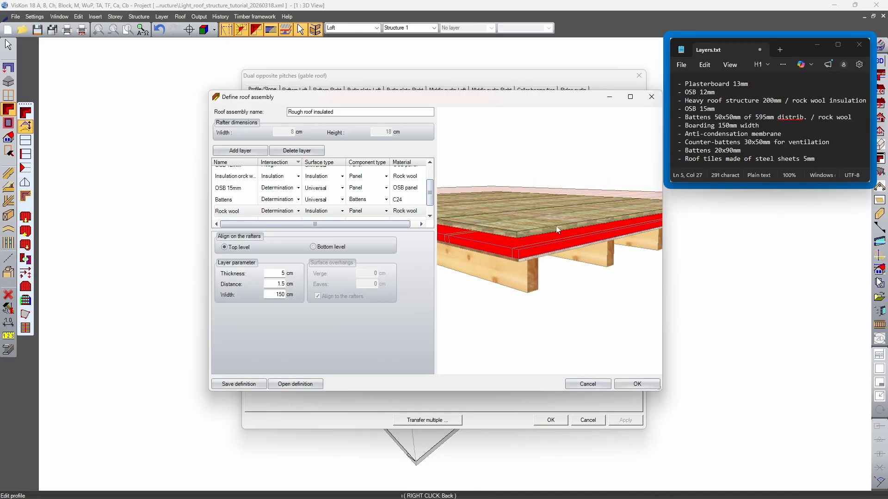
scroll(538, 226, "up", 2)
left_click_drag(527, 245, 576, 298)
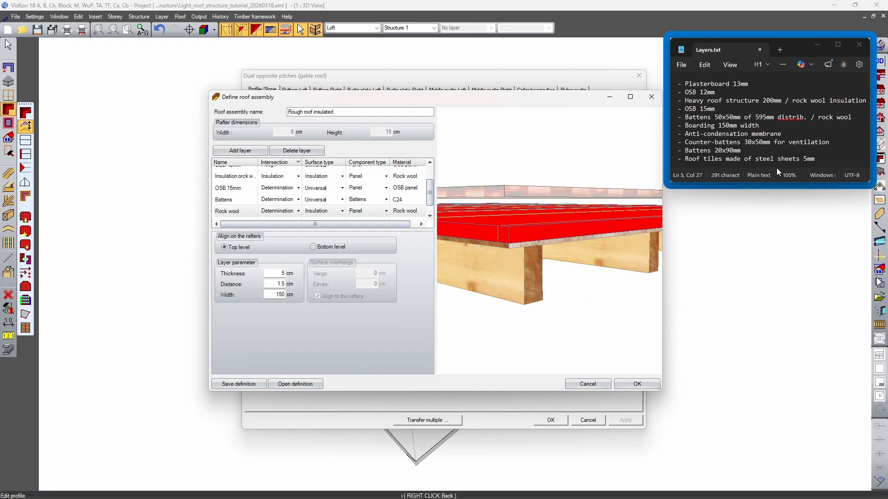
Add a roof layer named Boarding for the 150mm boarding entry in Layers.txt and start choosing its intersection
left_click(712, 129)
left_click_drag(688, 127, 715, 126)
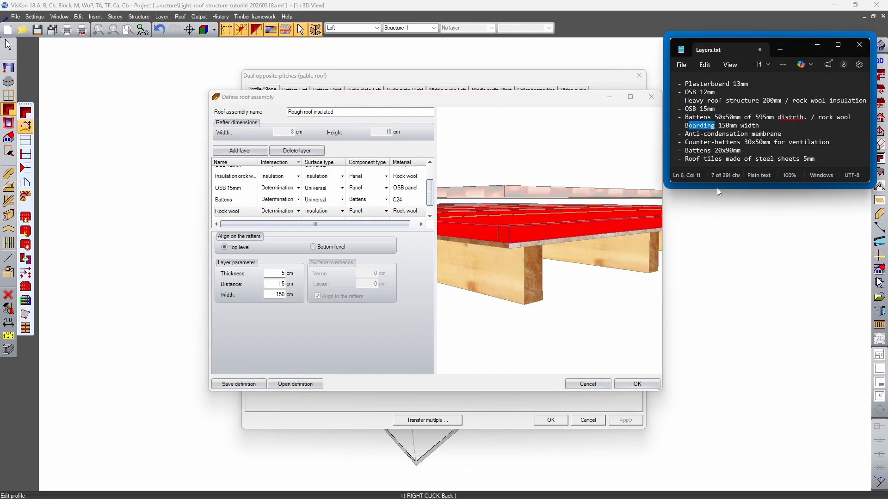
left_click(240, 151)
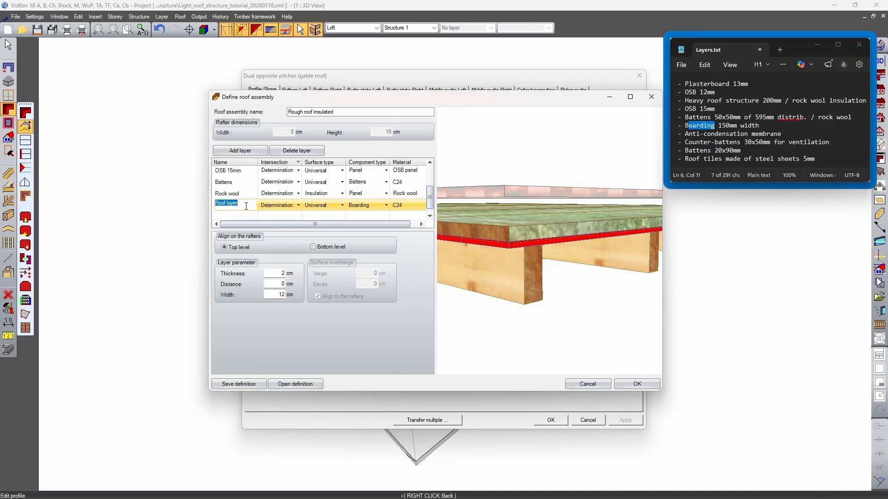
type("Boarding")
left_click(298, 206)
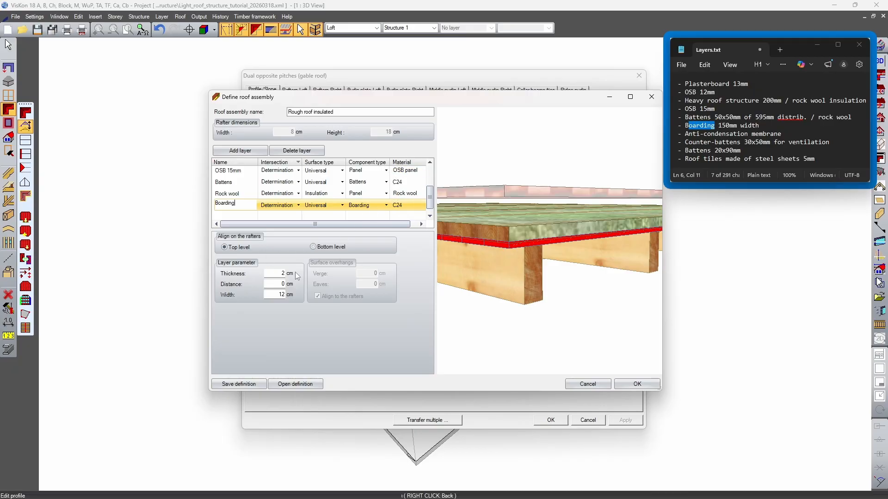
Set the Boarding layer's distance to 1.5+5 cm and its width to 15 cm per the 150mm entry in Layers.txt
left_click(281, 284)
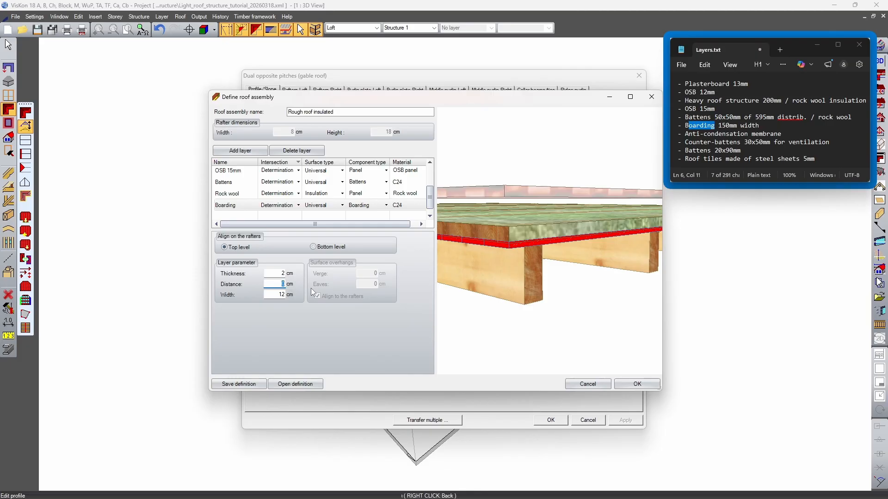
type("1.5+5")
key("Tab")
mouse_move(527, 254)
middle_mouse_down()
mouse_move(548, 250)
mouse_move(520, 261)
mouse_move(534, 254)
middle_mouse_up()
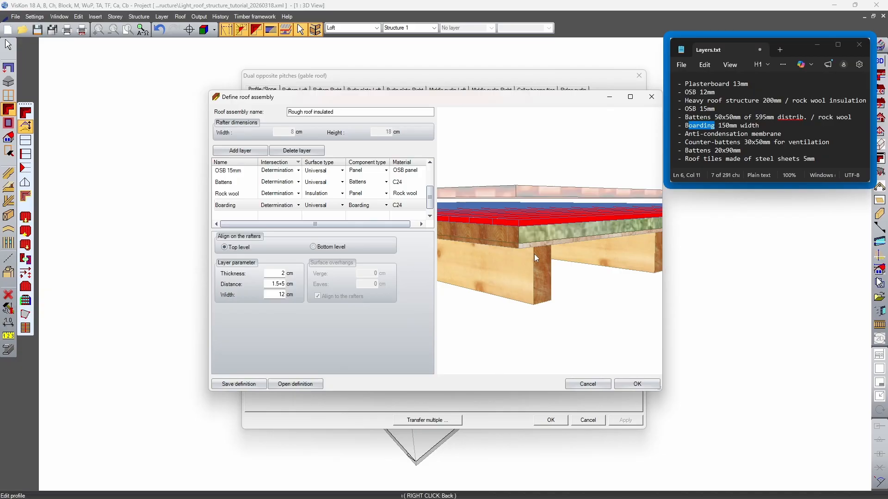
mouse_move(543, 229)
left_mouse_down()
mouse_move(543, 260)
mouse_move(542, 229)
left_mouse_up()
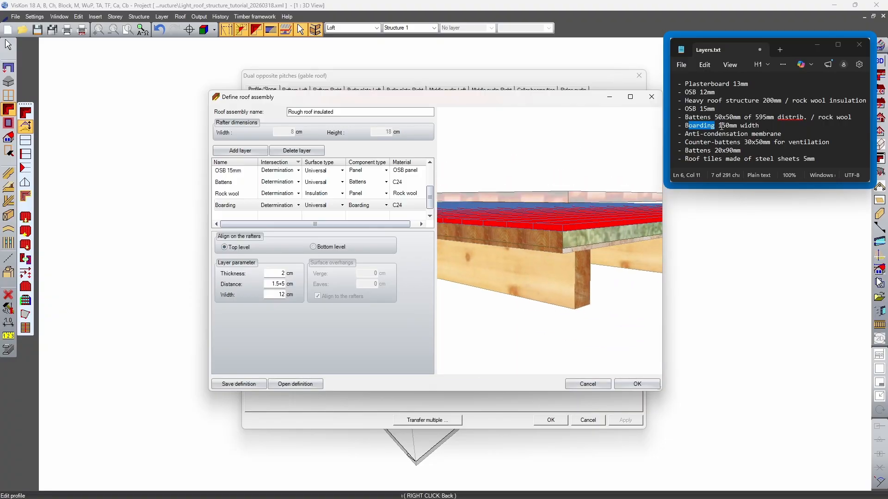
left_click_drag(724, 128, 736, 128)
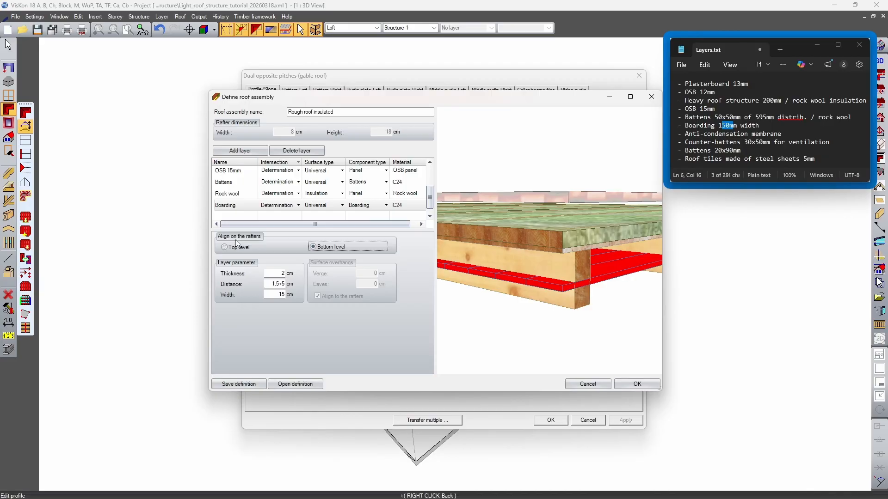
left_click(236, 248)
left_click_drag(517, 247, 532, 257)
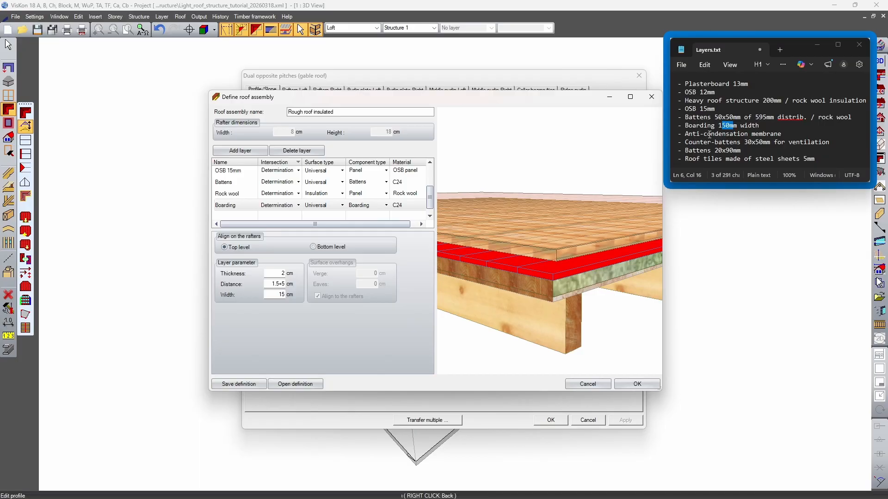
Add a roof layer for the anti-condensation membrane, keep its Boarding component type and name it Membrane
left_click(708, 134)
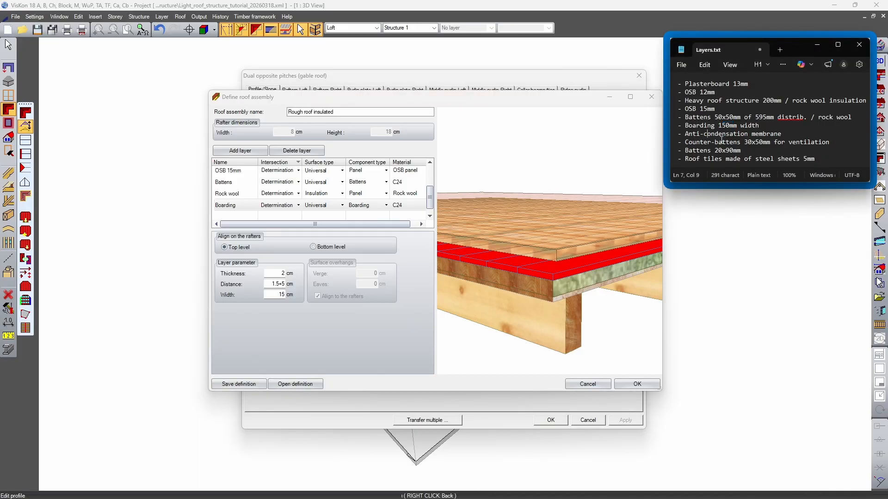
left_click(240, 150)
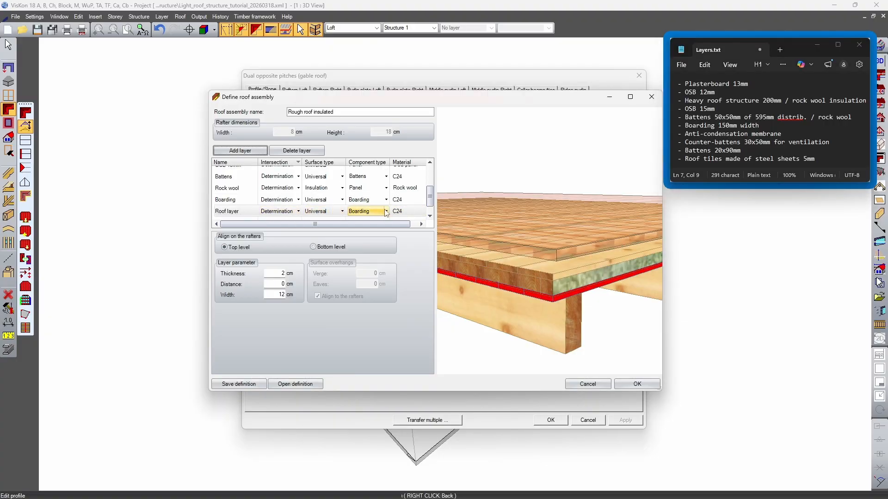
left_click(387, 213)
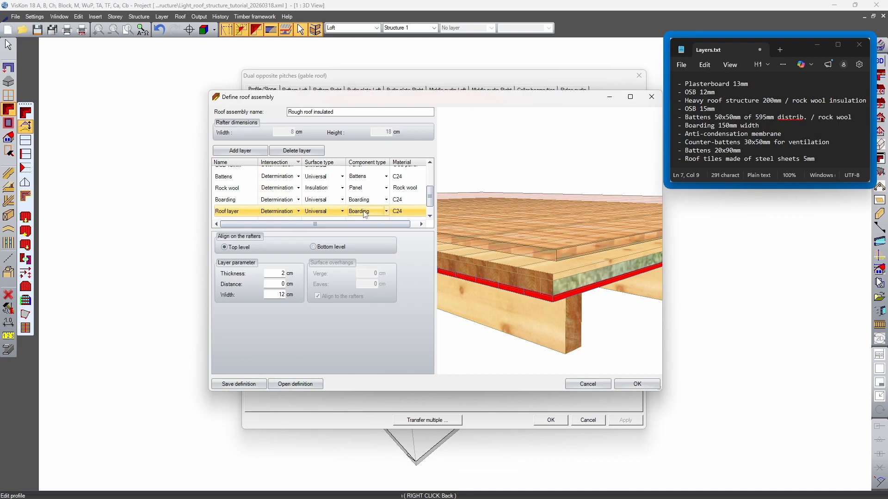
left_click(386, 211)
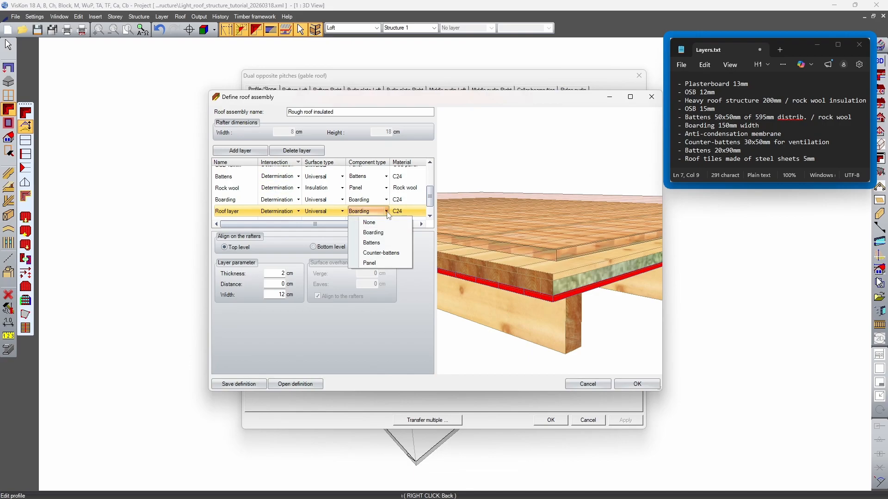
left_click(359, 218)
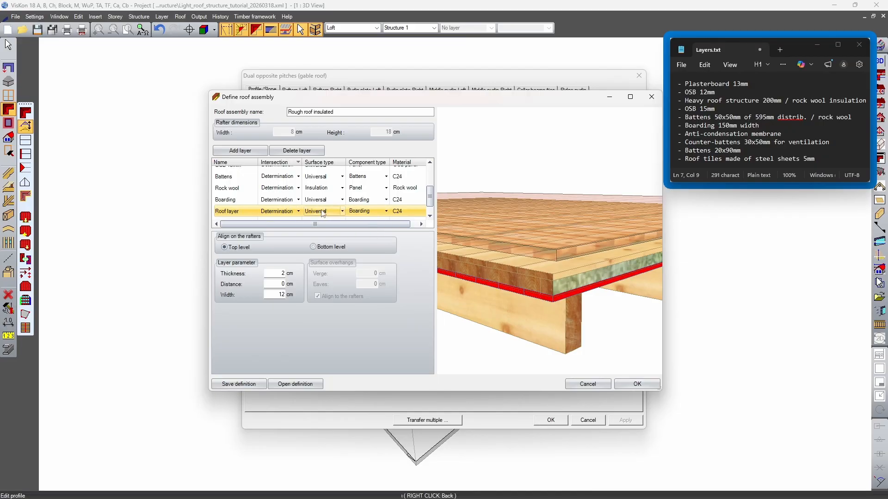
double_click(241, 212)
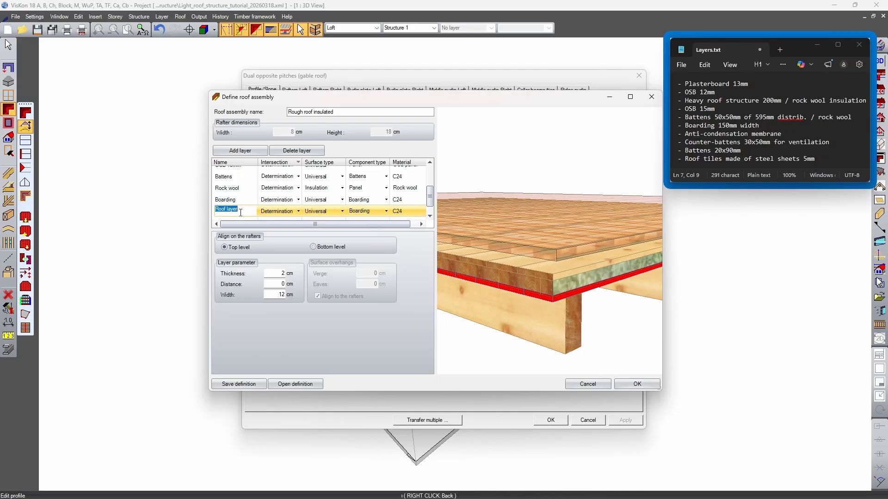
type("Membrane")
Browse the panel and insulation materials and assign ISO-Flock insulation material to the Membrane layer
left_click(396, 212)
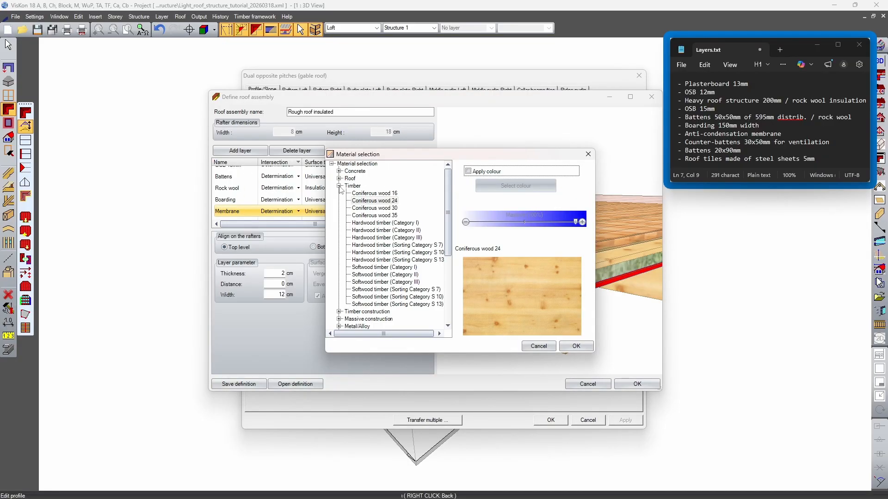
left_click(338, 311)
scroll(393, 268, "down", 9)
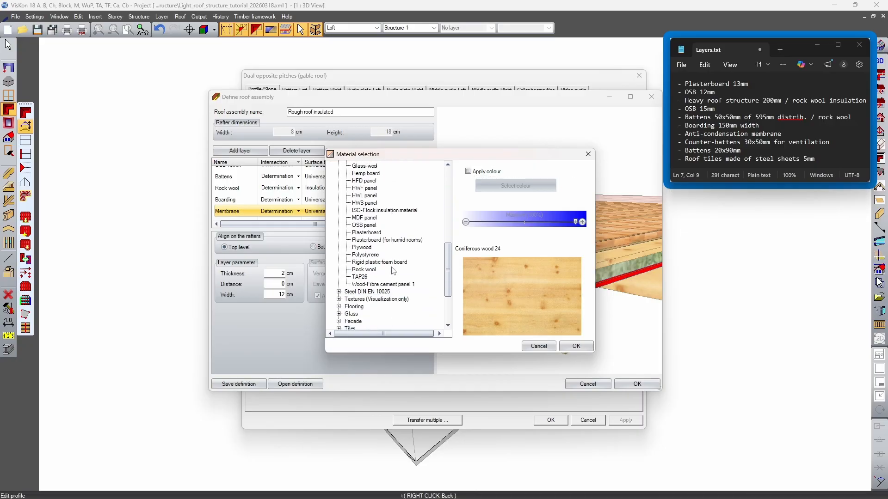
left_click(367, 285)
left_click(364, 277)
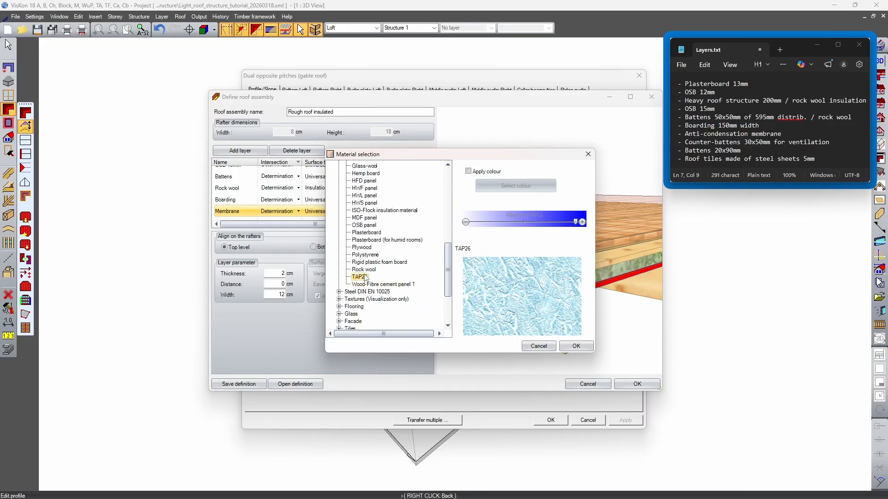
left_click(364, 270)
left_click(381, 262)
left_click(373, 255)
left_click(367, 248)
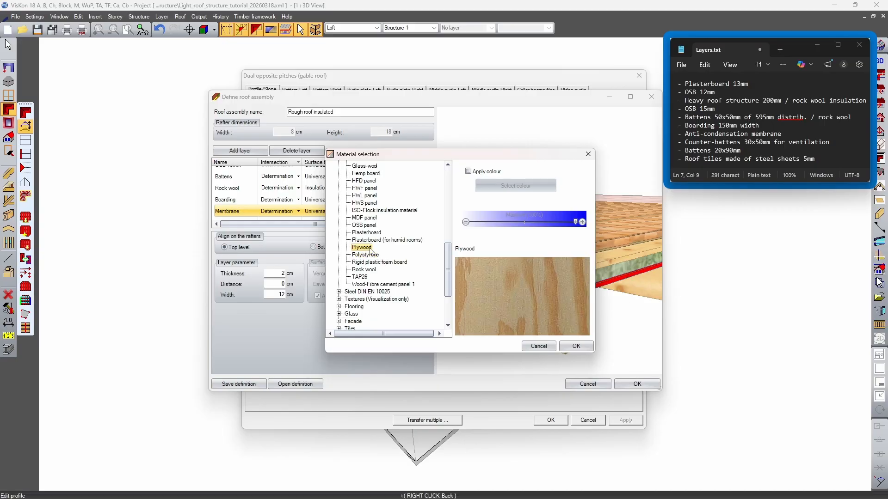
left_click(375, 256)
left_click(368, 212)
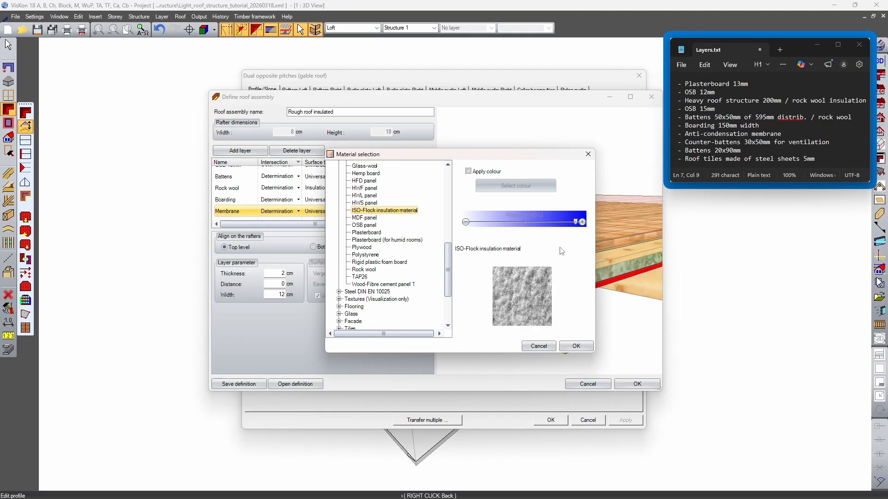
scroll(388, 236, "down", 3)
scroll(386, 266, "up", 14)
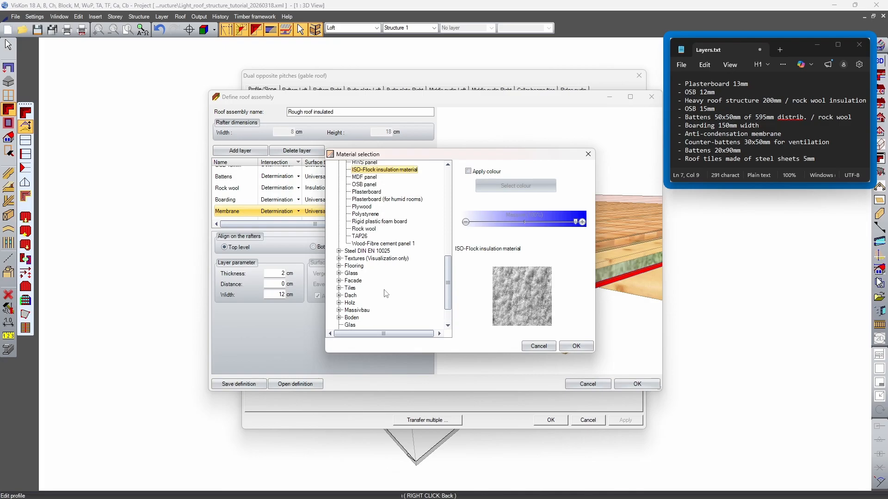
scroll(396, 272, "up", 3)
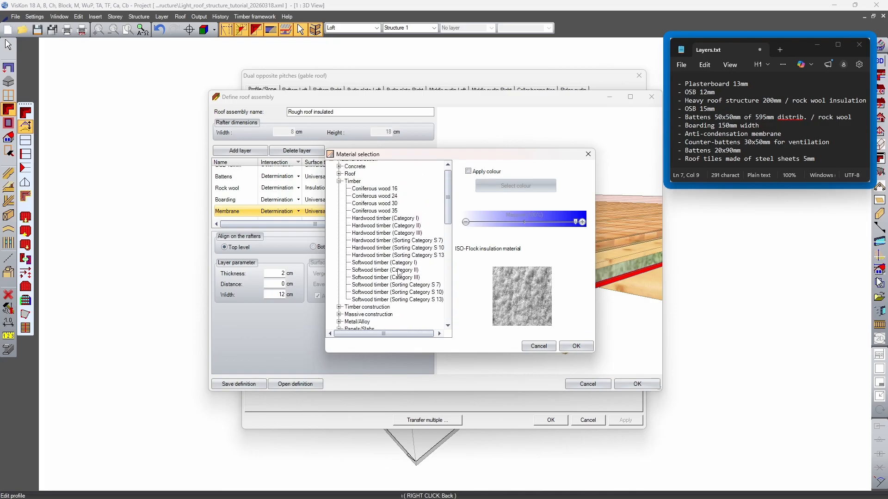
scroll(397, 272, "down", 9)
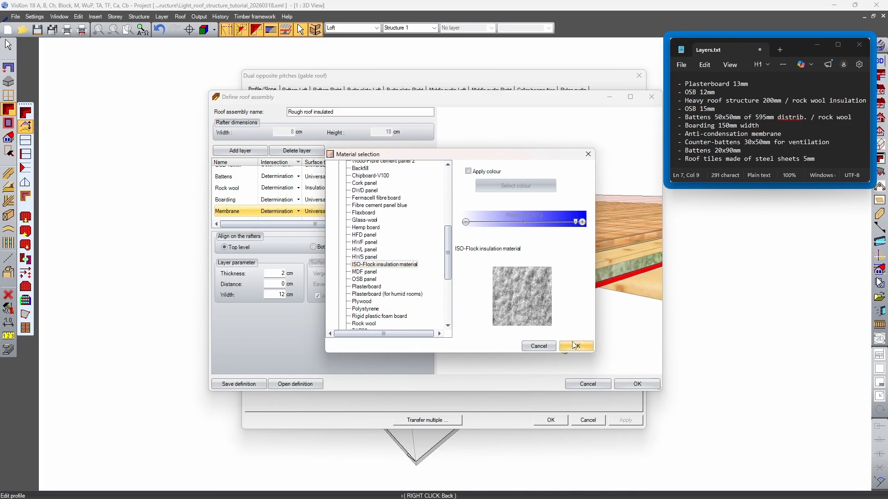
left_click(576, 346)
Set the Membrane layer's thickness to 0.1 cm and its distance to 1.5+5+2 cm
double_click(273, 272)
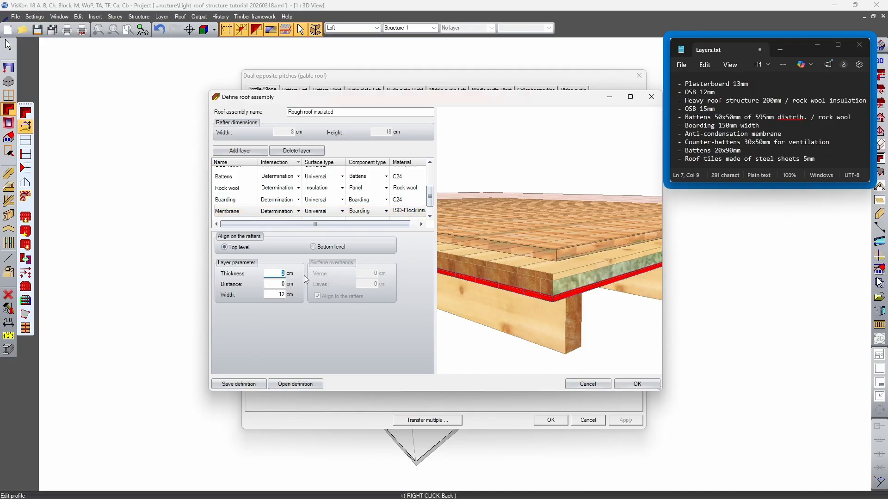
type("0.1")
left_click(278, 284)
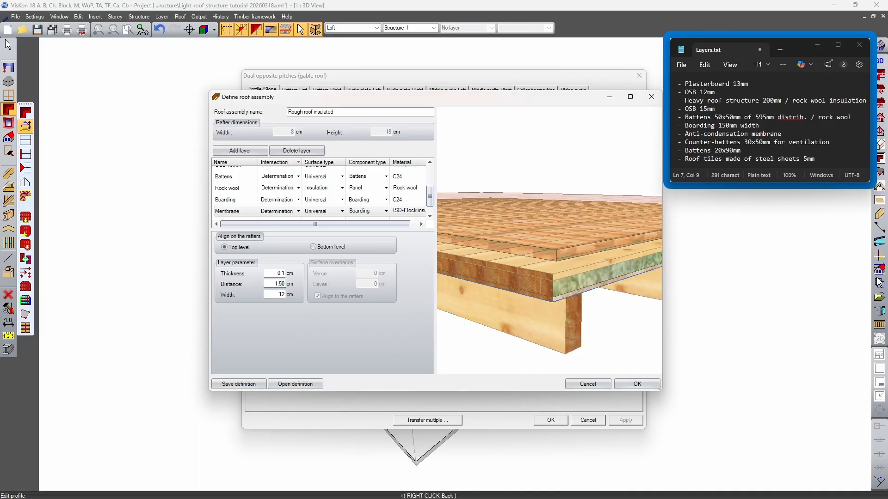
type("1.5")
key("Delete")
type("+5+2")
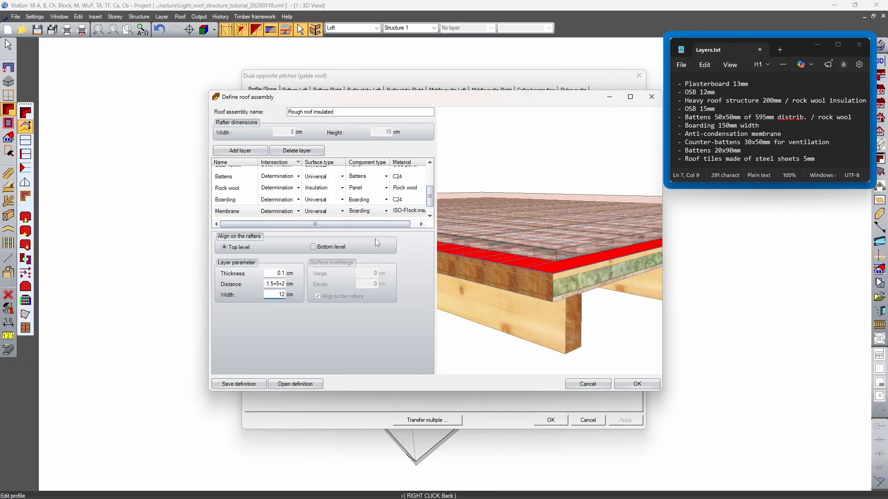
Check the Boarding layer's thickness against the Membrane layer's distance and examine the membrane at the roof corner in the preview
left_click(278, 213)
scroll(243, 203, "down", 1)
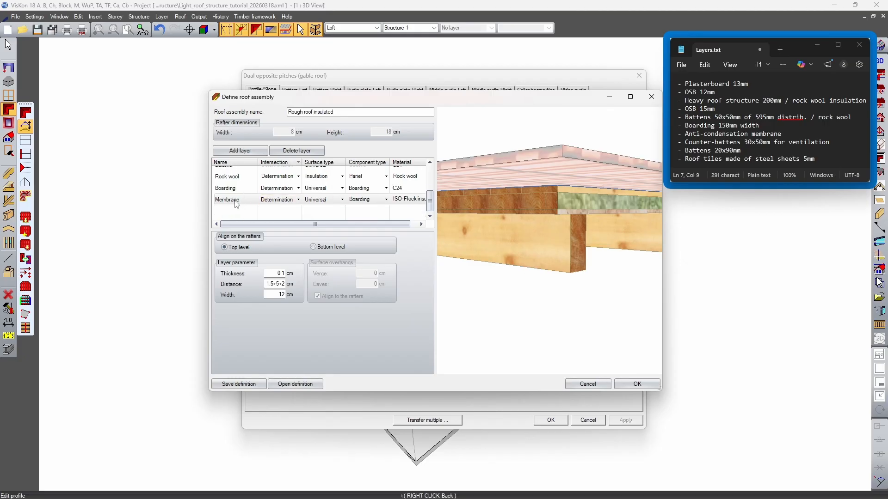
left_click(239, 191)
double_click(278, 274)
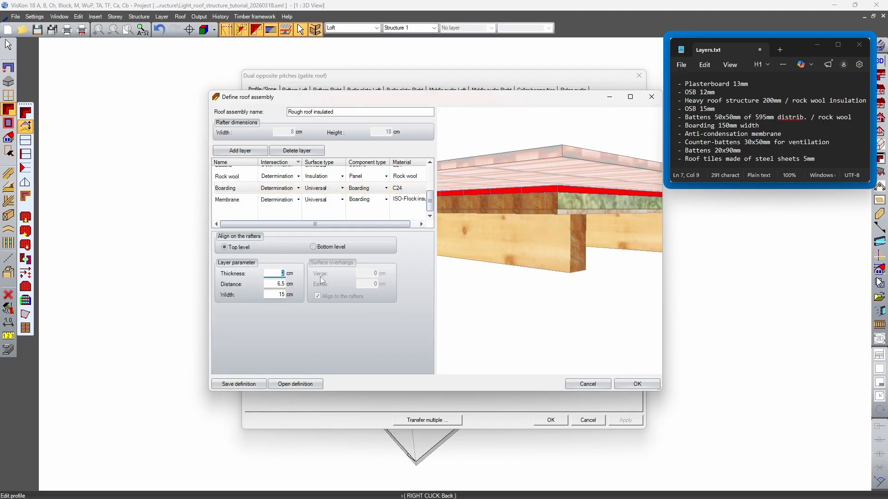
left_click(239, 200)
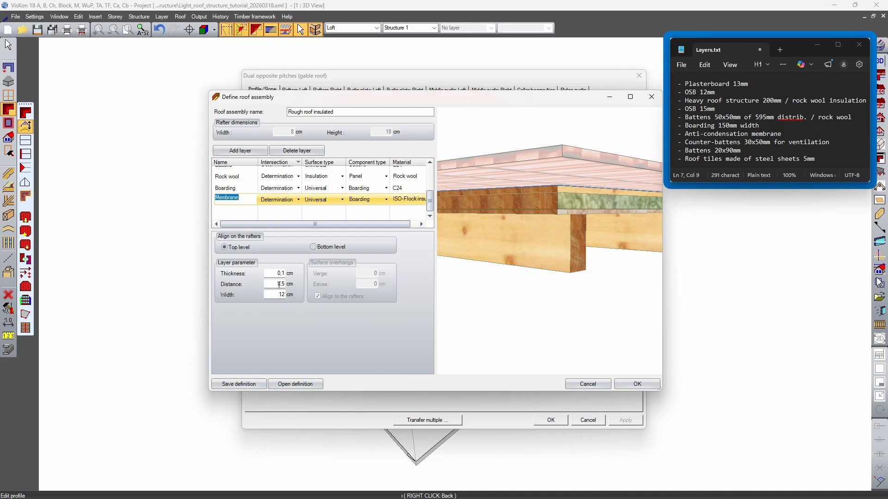
middle_click_drag(564, 254, 567, 284)
scroll(567, 263, "up", 3)
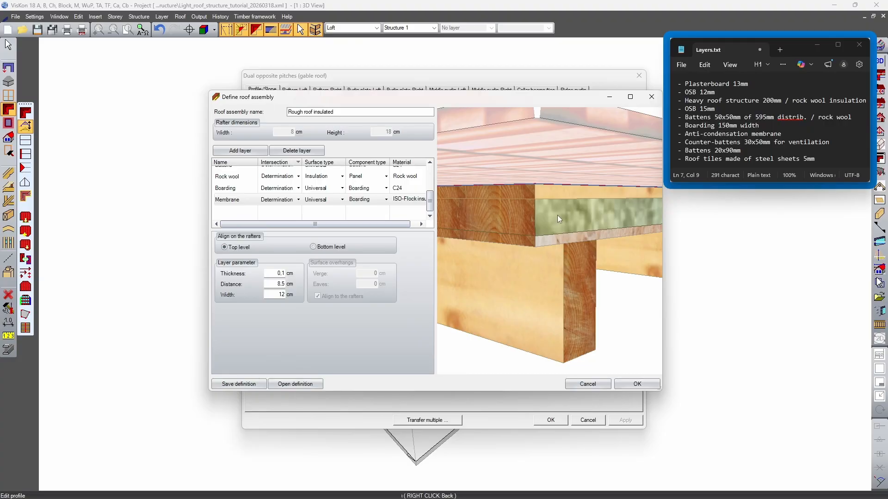
middle_click_drag(562, 210, 563, 240)
scroll(563, 241, "down", 5)
Keep the Membrane layer's Boarding component type, try a 600 cm width, and set the width to 500 cm
left_click(369, 199)
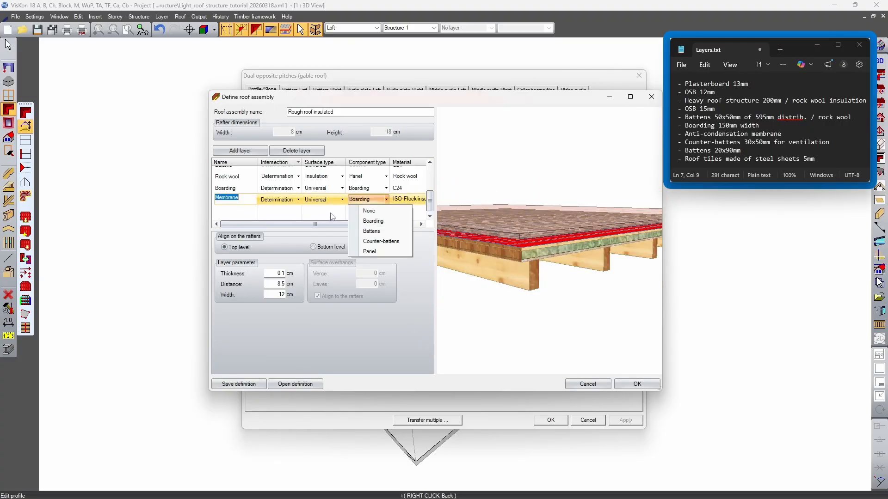
left_click(372, 221)
double_click(277, 295)
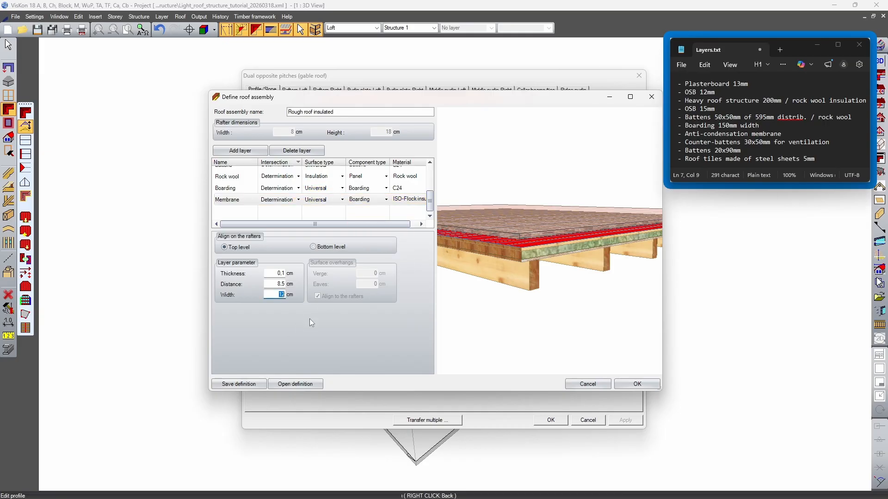
type("600")
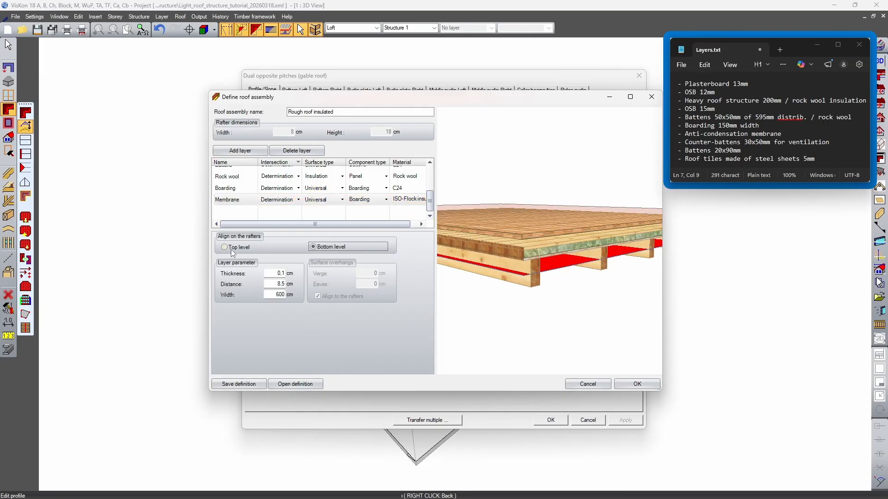
left_click_drag(586, 288, 556, 284)
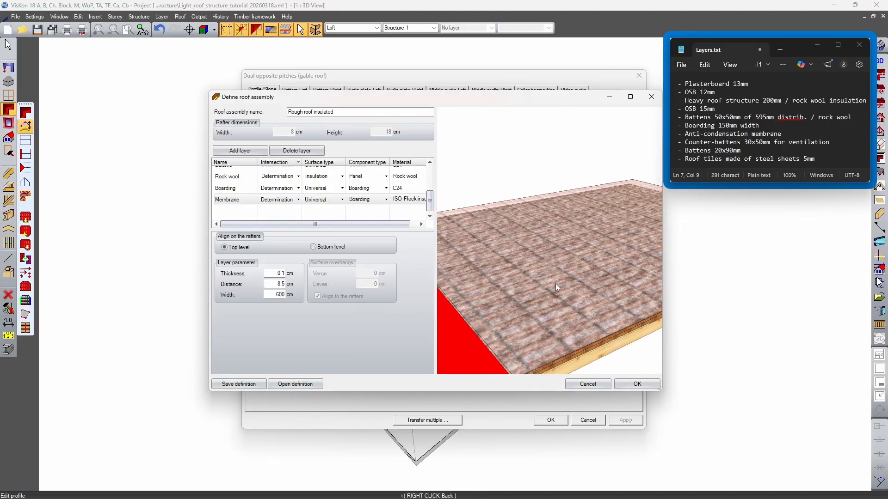
double_click(274, 294)
type("500")
Add a roof layer named Counter batt for the counter-battens entry in Layers.txt, with Determination as its intersection
left_click(738, 142)
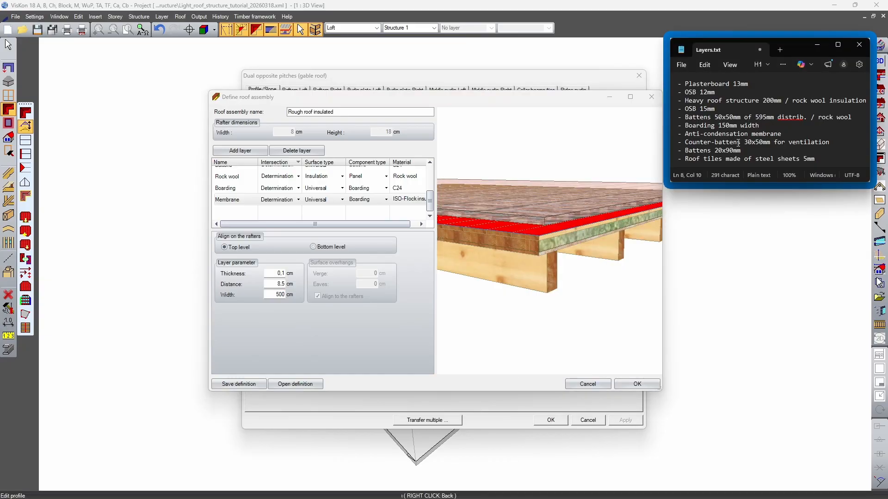
left_click_drag(696, 143, 703, 142)
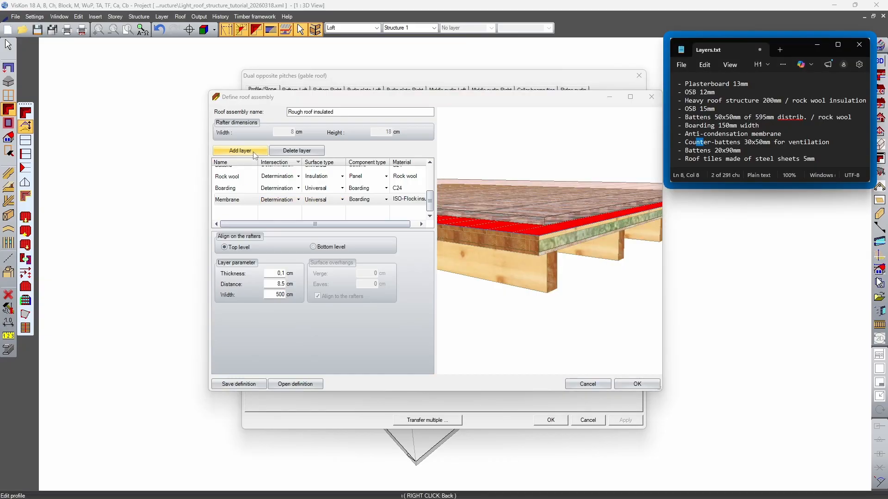
left_click(240, 150)
double_click(247, 211)
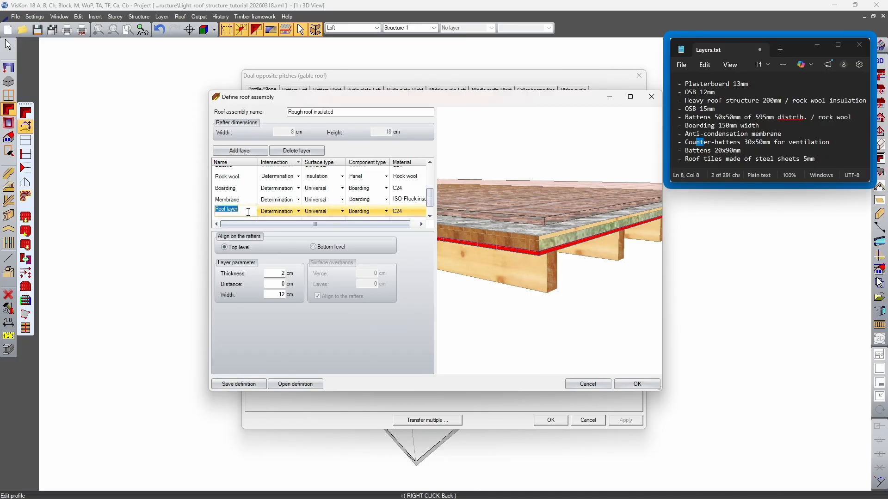
type("Counter batt")
left_click(298, 212)
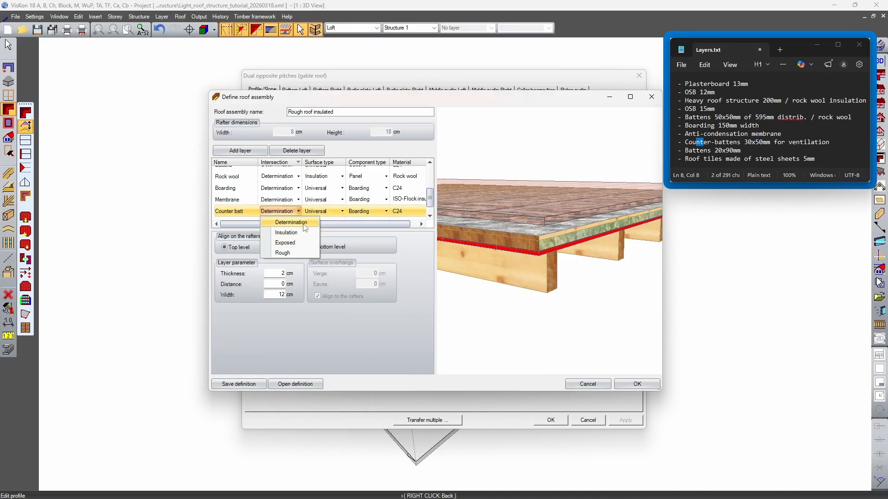
left_click(296, 221)
Keep the Counter batt layer's surface type Universal and material C24, and set its component type to Counter-battens
left_click(345, 211)
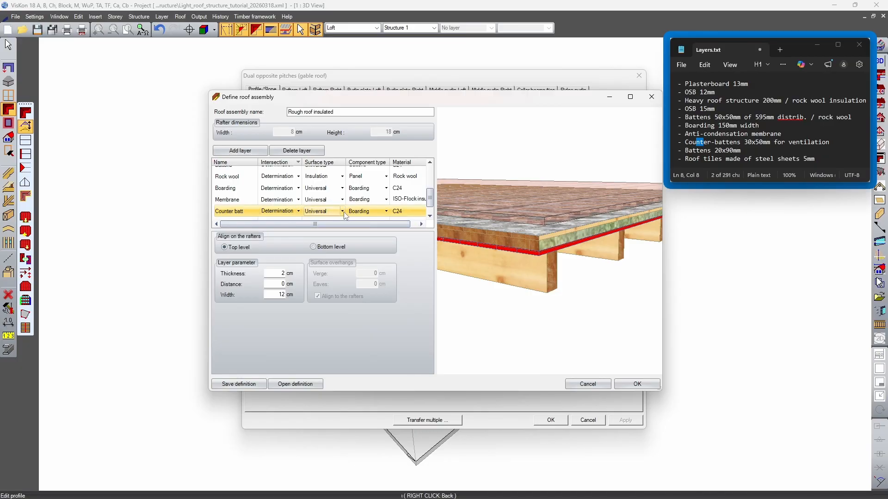
left_click(343, 212)
left_click(319, 223)
left_click(384, 211)
left_click(385, 212)
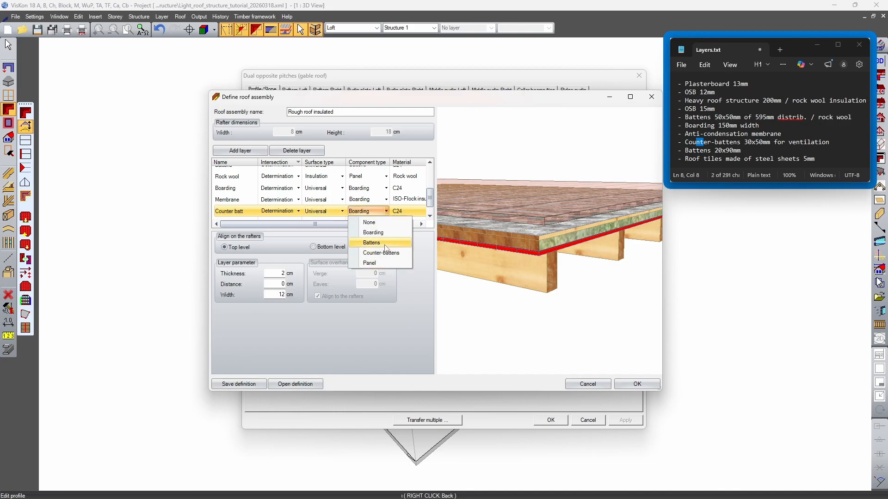
left_click(389, 254)
mouse_move(594, 254)
left_mouse_down()
mouse_move(585, 271)
mouse_move(591, 257)
left_mouse_up()
left_click(399, 212)
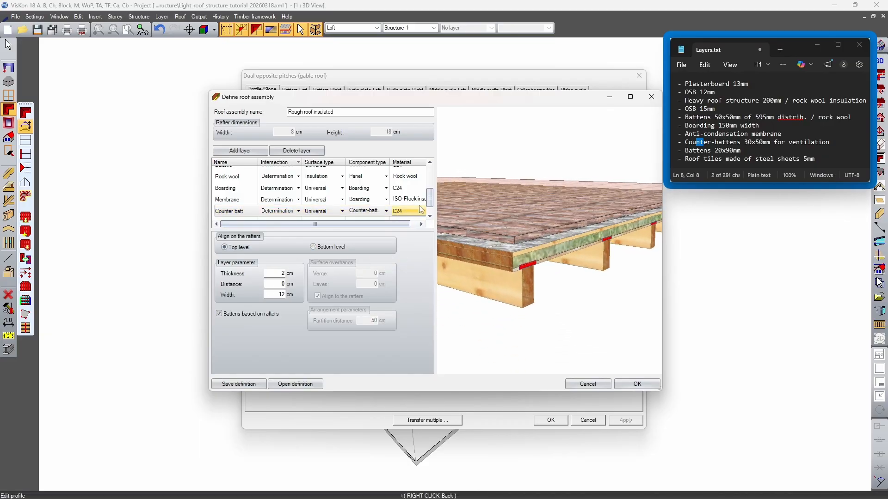
Set the Counter batt layer's distance to 8.5 cm and check how the counter-battens sit above the membrane in the preview
left_click_drag(569, 238, 551, 238)
scroll(536, 200, "up", 5)
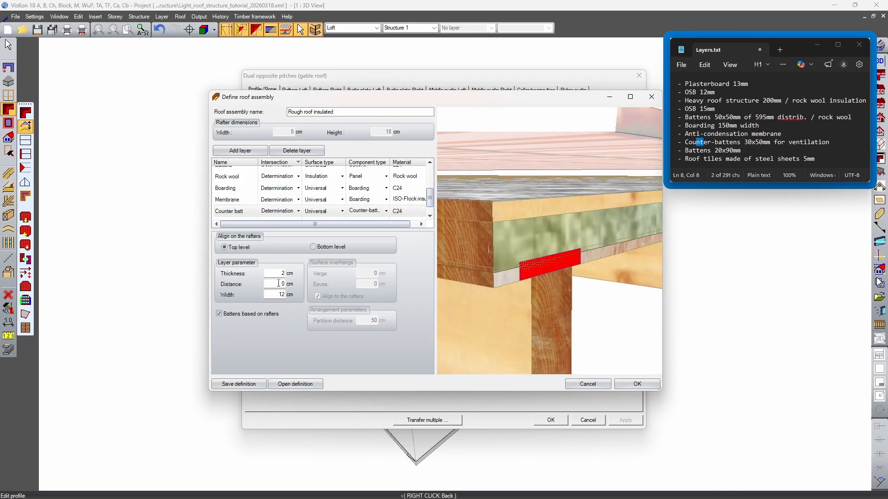
left_click(276, 285)
type("8.5")
key("Tab")
scroll(467, 259, "down", 5)
left_click(274, 295)
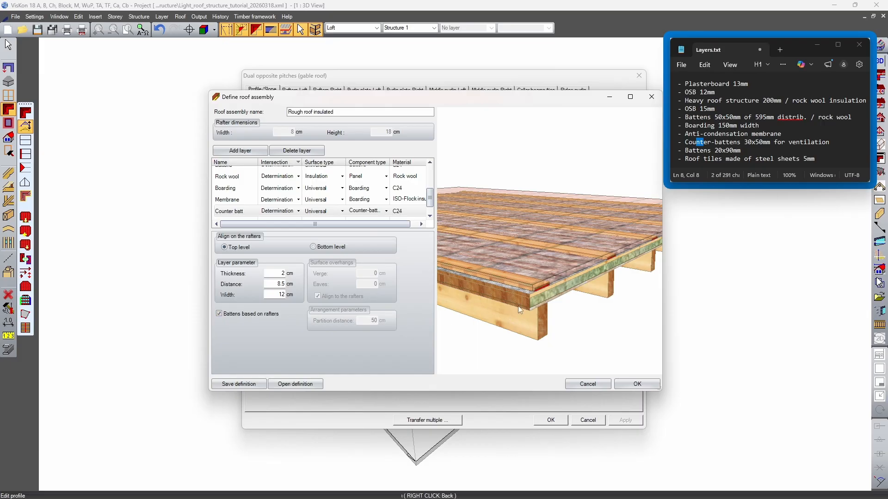
scroll(510, 312, "up", 6)
left_click_drag(607, 277, 561, 258)
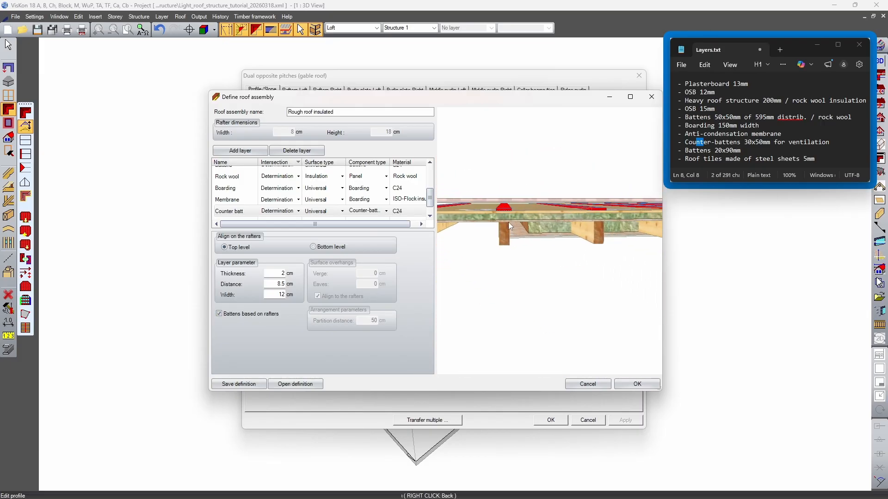
scroll(508, 222, "up", 3)
scroll(502, 252, "down", 2)
left_click_drag(563, 237, 596, 254)
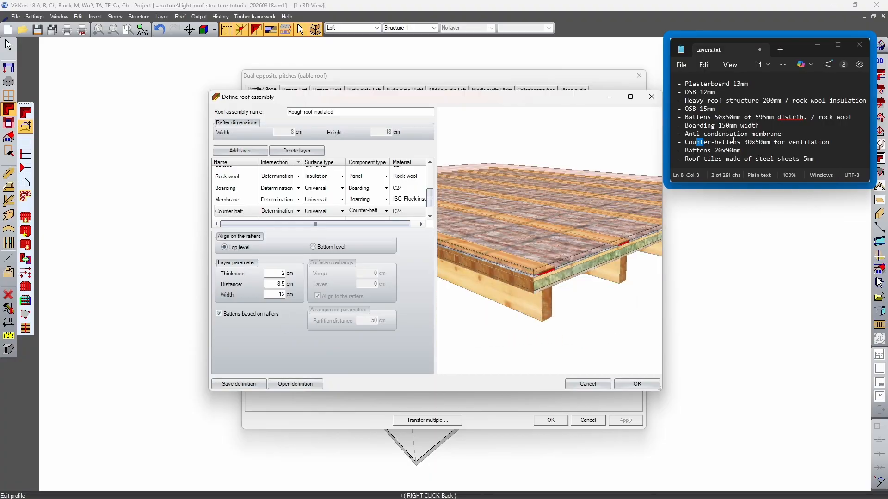
Set the Counter batt layer's thickness to 3 cm and width to 5 cm, following the 30x50mm entry in Layers.txt
left_click_drag(744, 143, 762, 143)
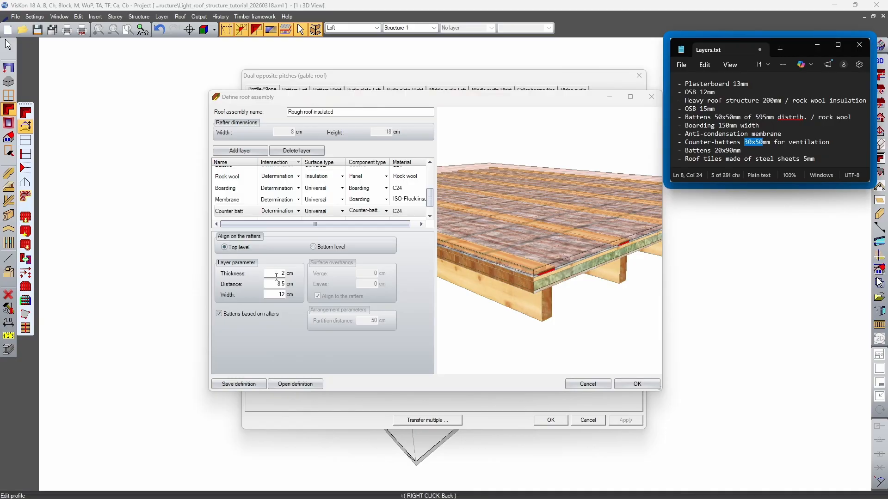
double_click(282, 273)
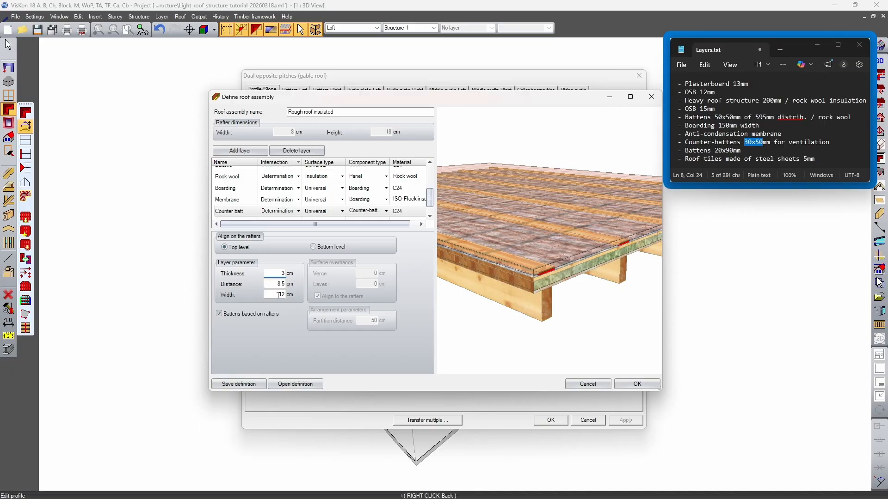
double_click(278, 295)
type("5")
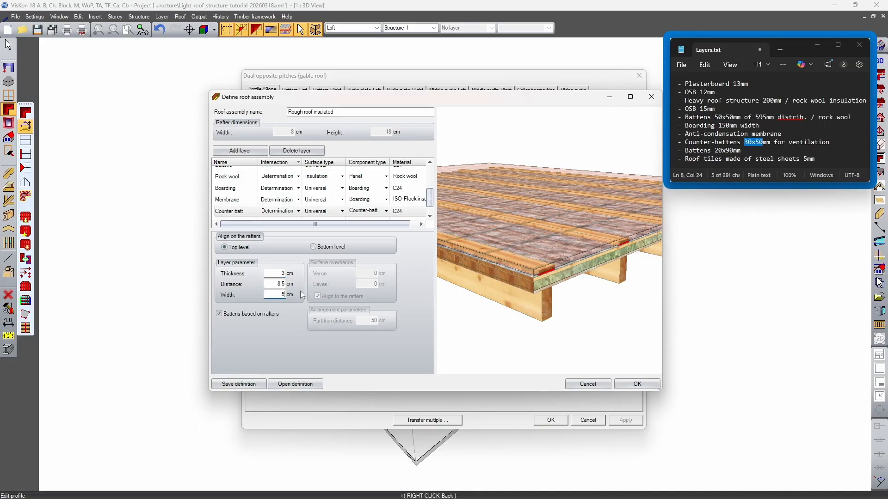
left_click(276, 273)
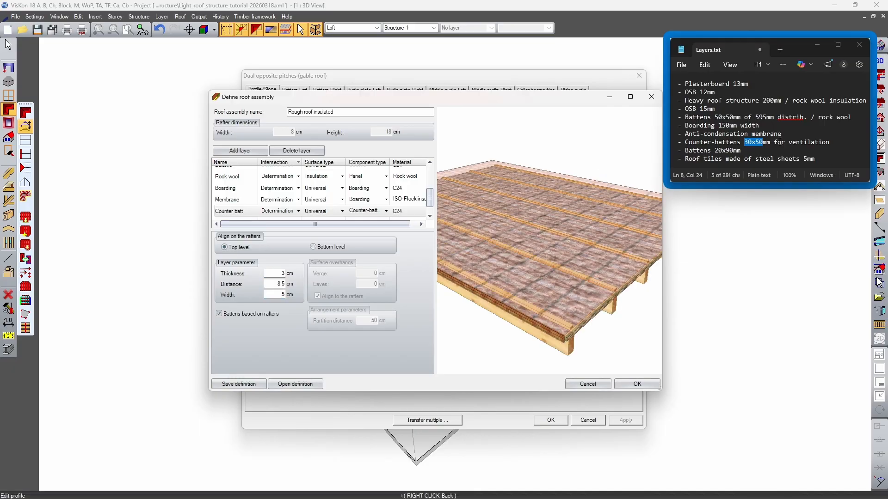
Refer to the Battens 20x90mm entry in Layers.txt and select the Roof covering layer, examining its gap above the counter-battens
left_click_drag(695, 141, 808, 144)
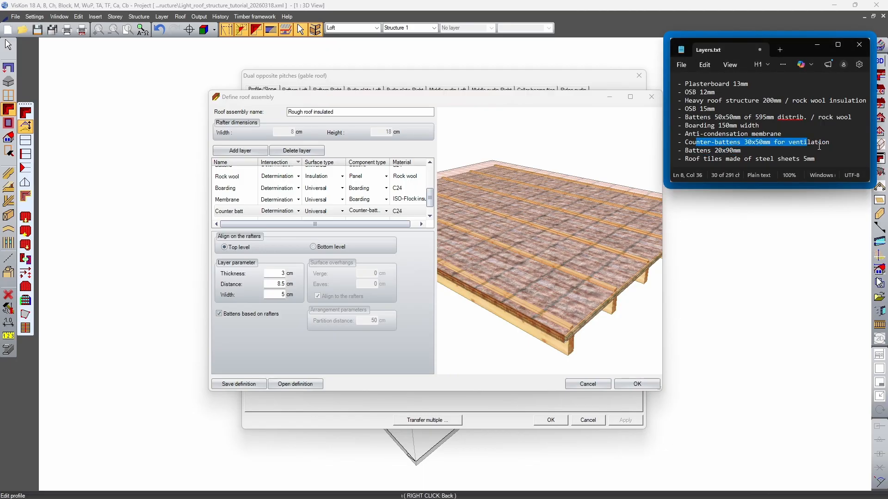
left_click(812, 144)
left_click_drag(700, 151, 711, 152)
left_click(722, 151)
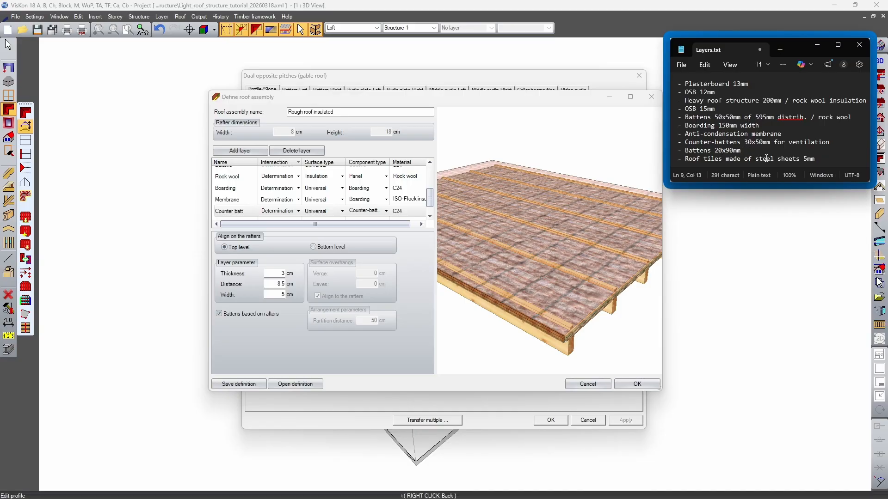
scroll(277, 194, "up", 3)
left_click(243, 172)
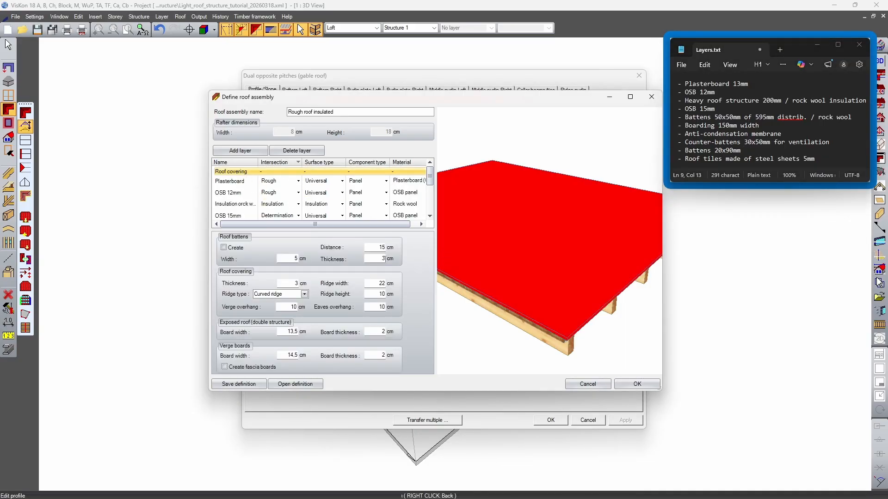
left_click_drag(551, 299, 575, 197)
scroll(560, 243, "up", 3)
scroll(573, 191, "up", 3)
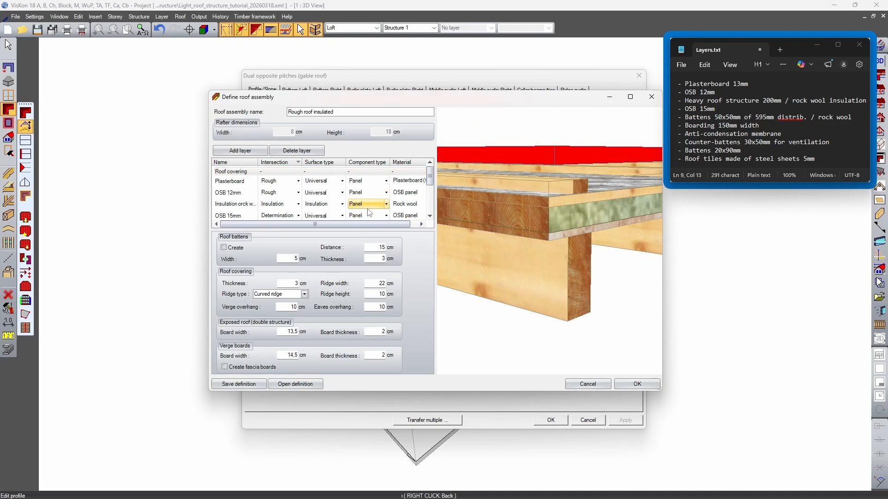
Enable creation of roof battens with a width of 9 cm and a thickness of 2 cm
left_click(231, 249)
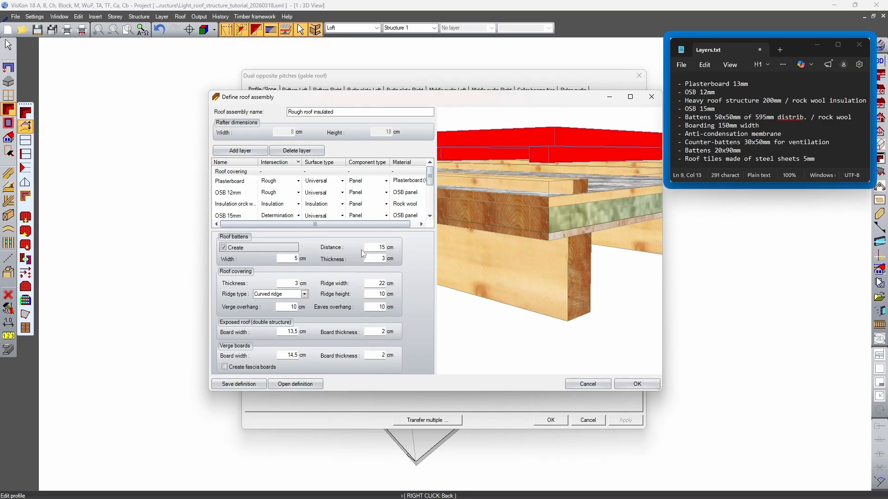
left_click(286, 259)
double_click(382, 258)
type("2")
Set the roof battens' distance to 1.5+5+2+3 cm and check their position above the counter-battens at the roof corner
left_click(371, 248)
mouse_move(568, 223)
middle_mouse_down()
mouse_move(597, 228)
mouse_move(577, 223)
middle_mouse_up()
double_click(379, 247)
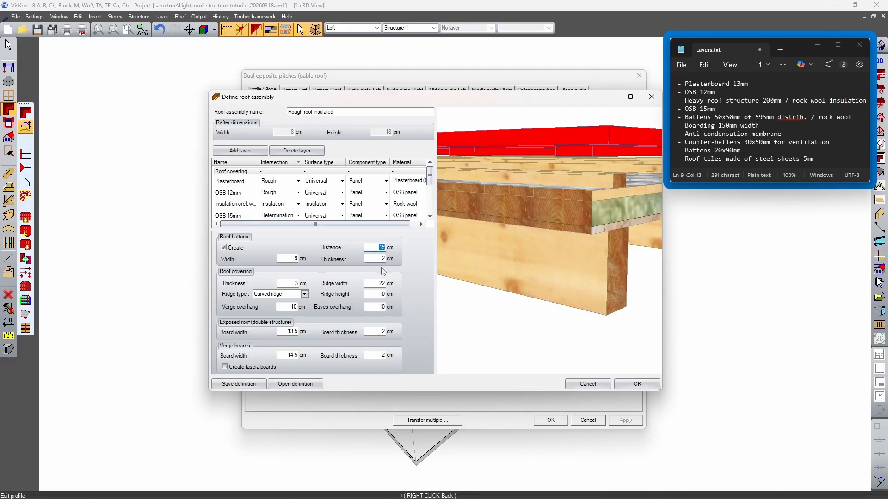
type("2")
type("+2")
type("+")
type("3")
key("Tab")
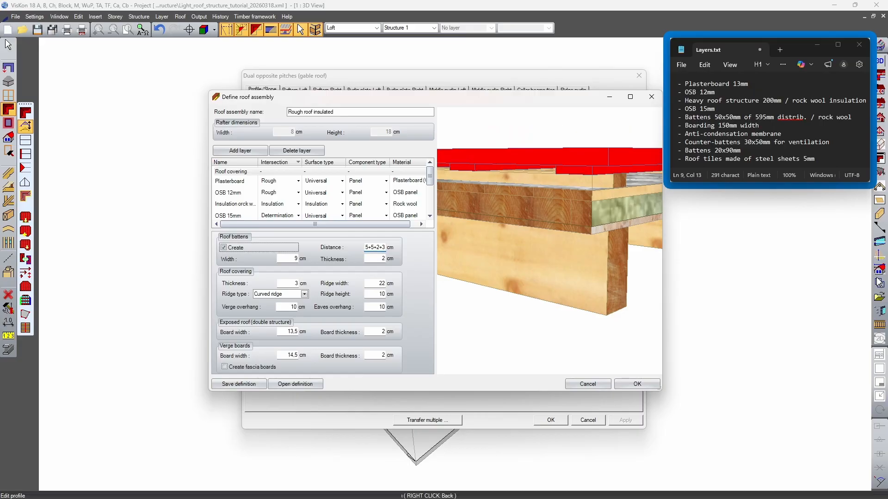
left_click_drag(613, 191, 601, 184)
left_click_drag(500, 139, 561, 153)
scroll(558, 154, "up", 3)
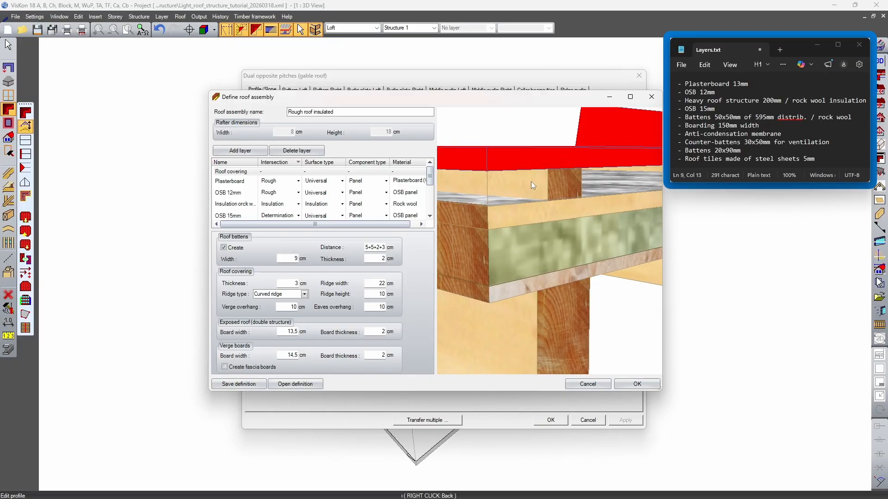
left_click(721, 149)
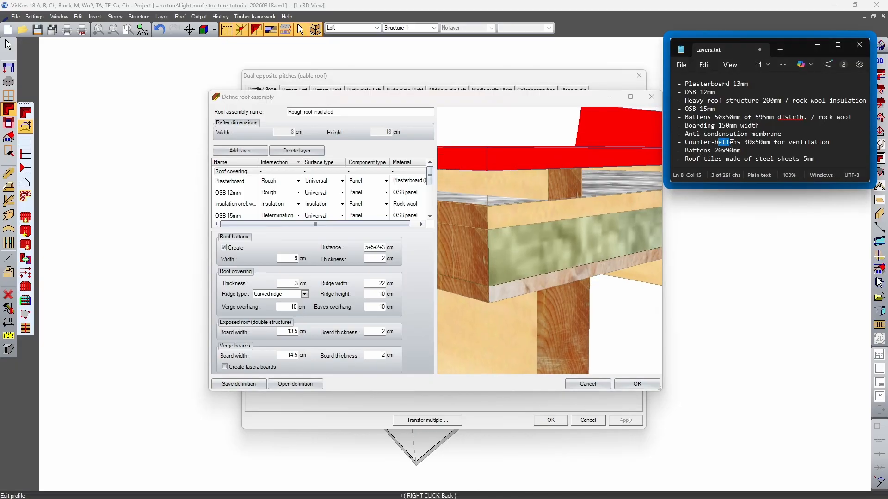
scroll(551, 176, "down", 5)
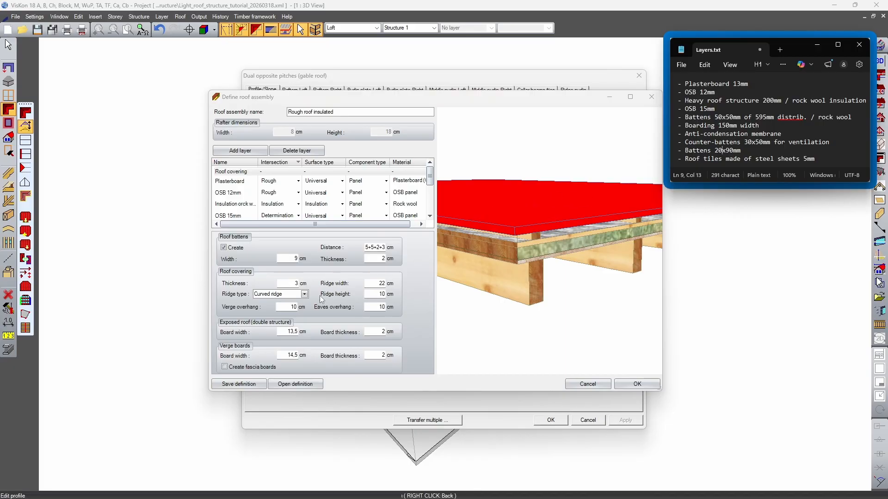
Set the roof covering's thickness to 0.5 cm, following the 5mm steel-sheet roof tiles entry in Layers.txt
left_click(716, 158)
left_click_drag(716, 161, 811, 159)
double_click(289, 285)
type("0.5")
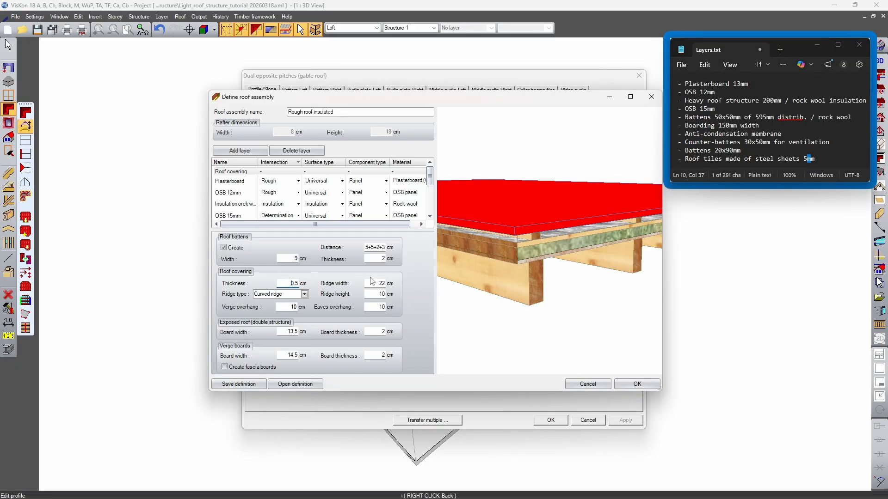
key("Tab")
left_click_drag(532, 273, 458, 298)
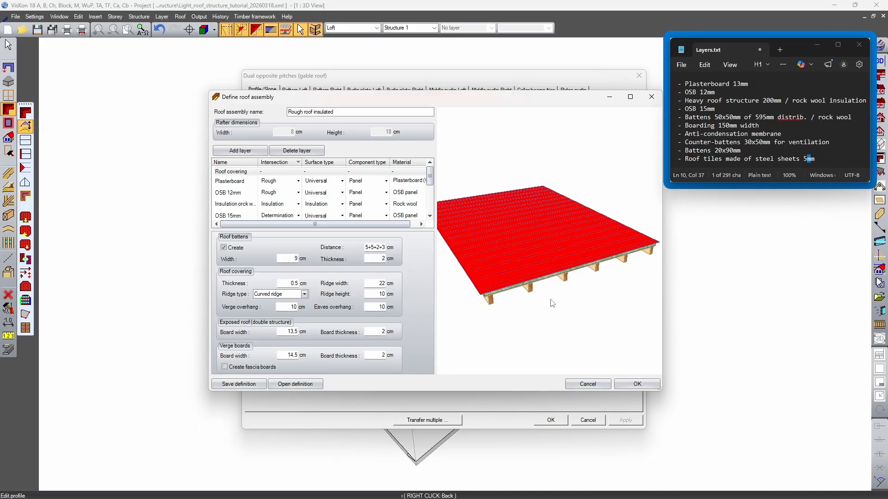
Save the definition under its existing name and as Rough roof insulated_TEST1, and apply the assembly to the left roof side
left_click(240, 385)
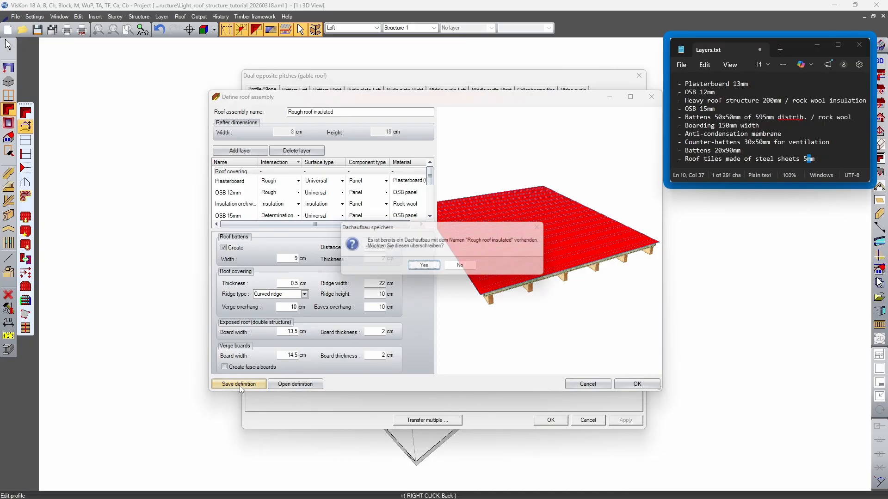
left_click(424, 267)
left_click(349, 111)
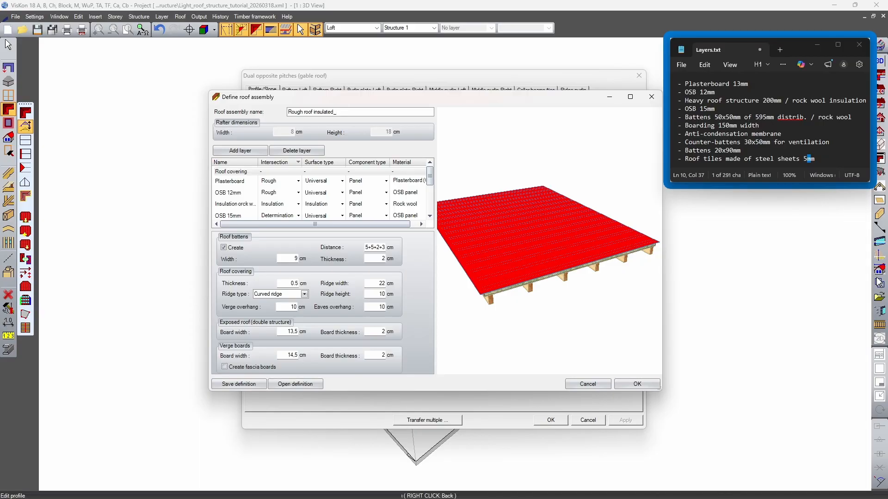
left_click(239, 384)
left_click(639, 384)
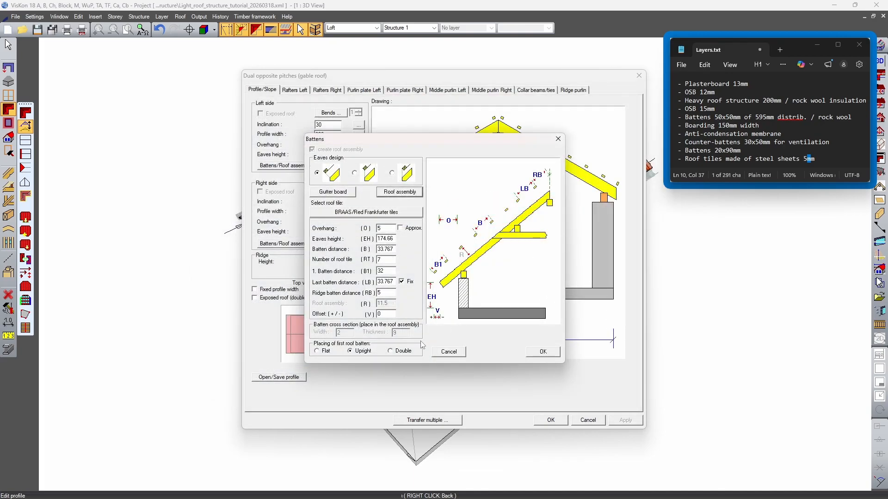
left_click(539, 353)
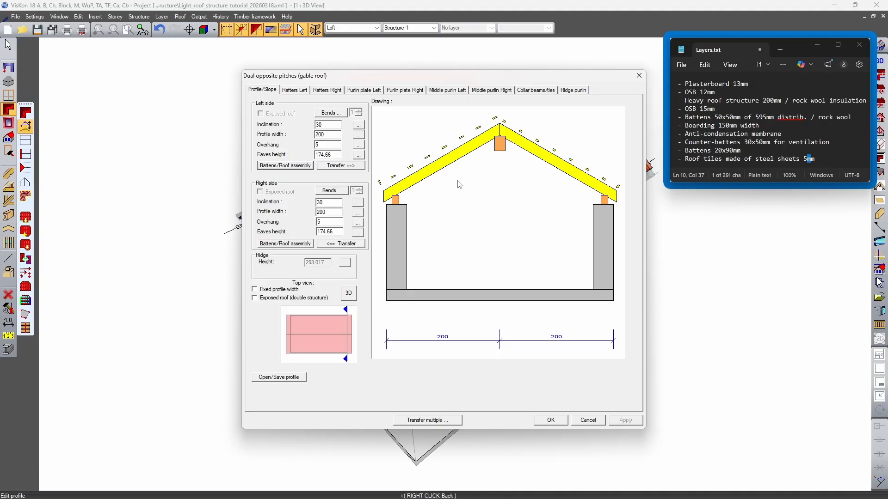
Open the right side's roof assembly definition and the selection of saved roof assemblies
left_click(286, 244)
left_click_drag(196, 260, 537, 207)
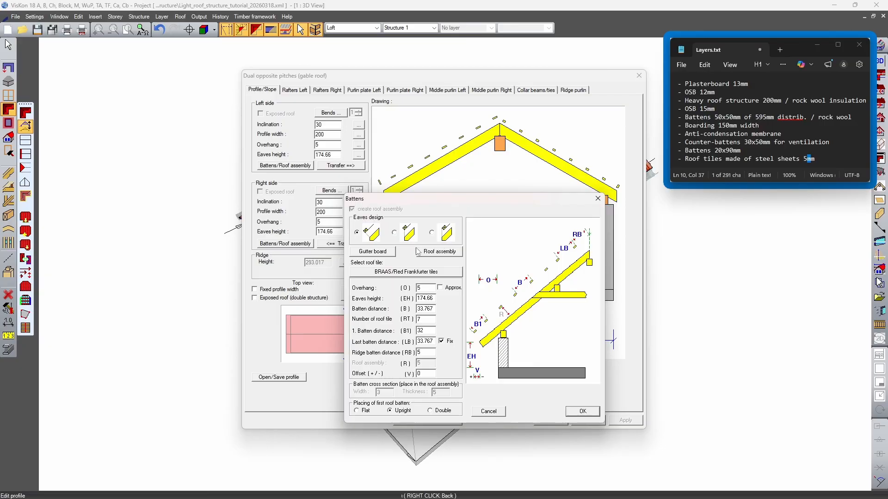
left_click(438, 252)
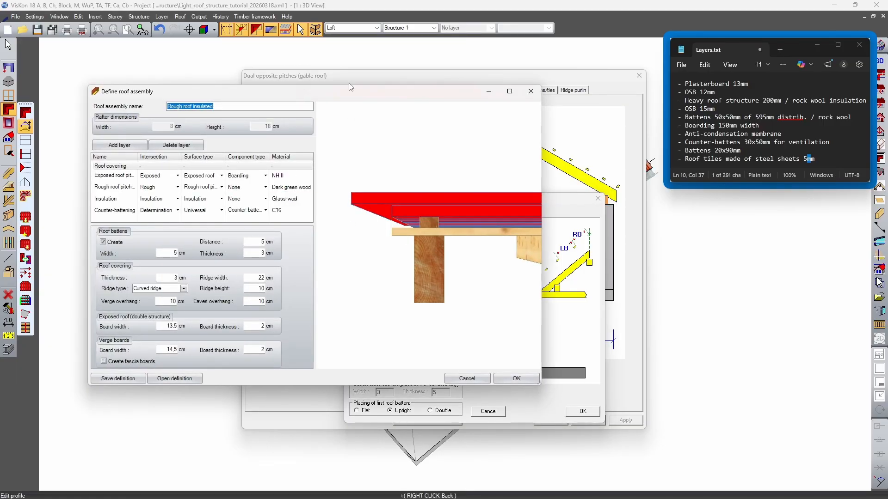
left_click_drag(348, 78, 444, 87)
left_click(275, 364)
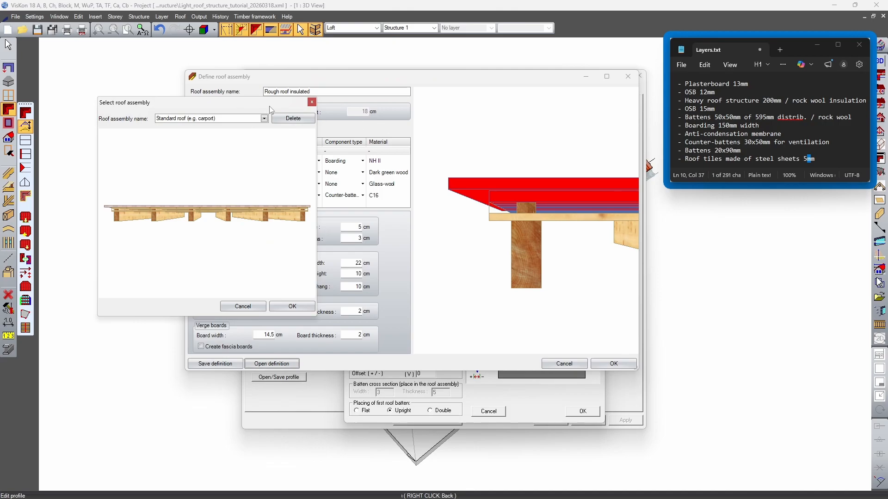
Load the saved Rough roof insulated_TEST1 assembly and apply it to the right roof side
left_click_drag(265, 106, 403, 116)
left_click(401, 131)
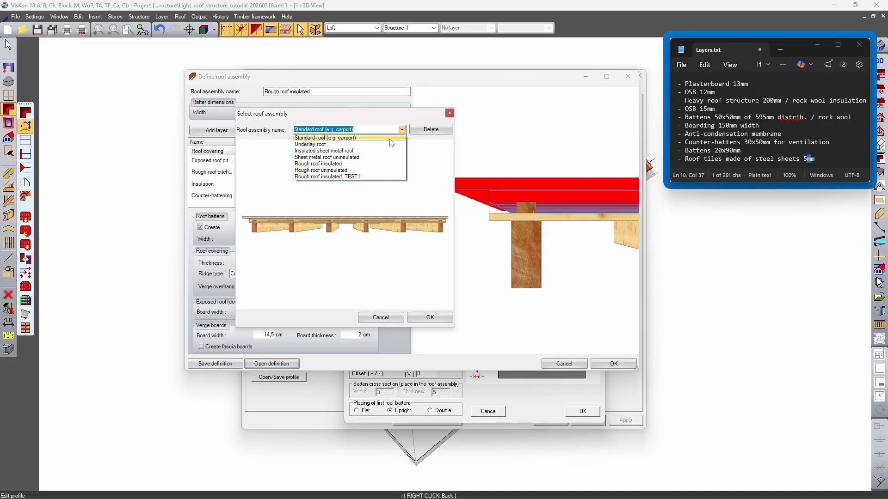
left_click(403, 132)
middle_click_drag(356, 219, 387, 157)
left_click(402, 129)
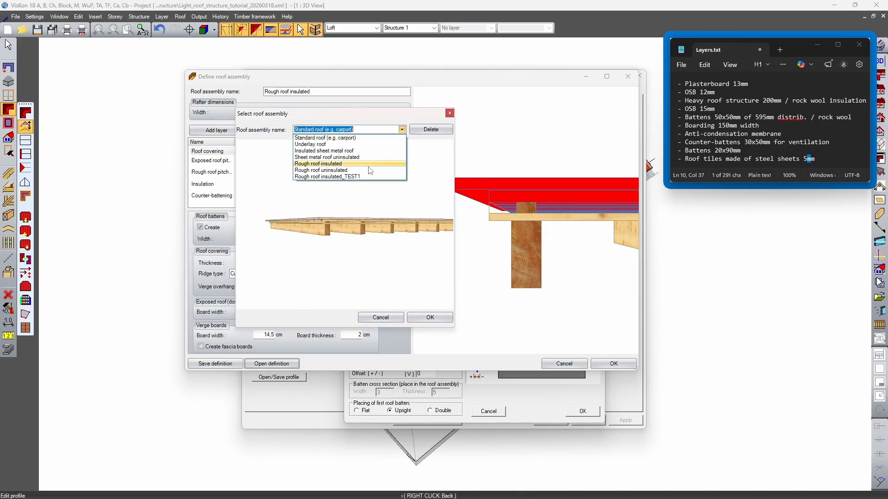
left_click(345, 177)
middle_click_drag(384, 246, 407, 277)
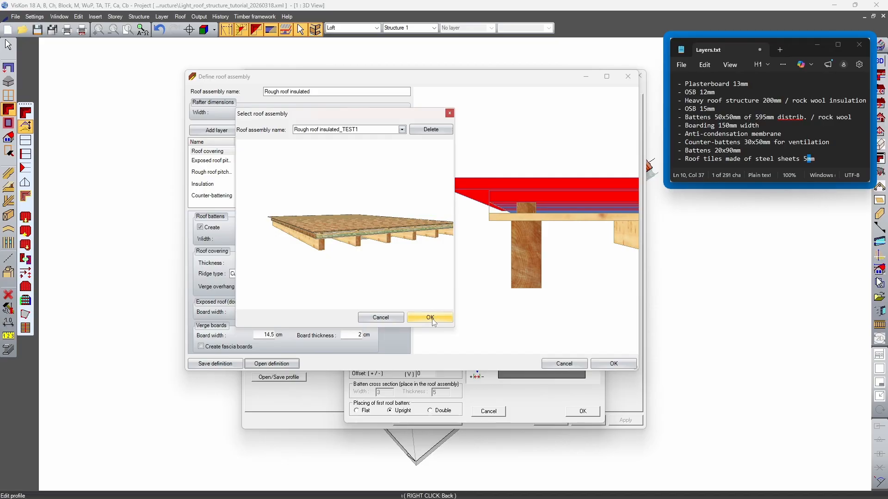
left_click(431, 318)
middle_click_drag(517, 192, 535, 235)
key("Return")
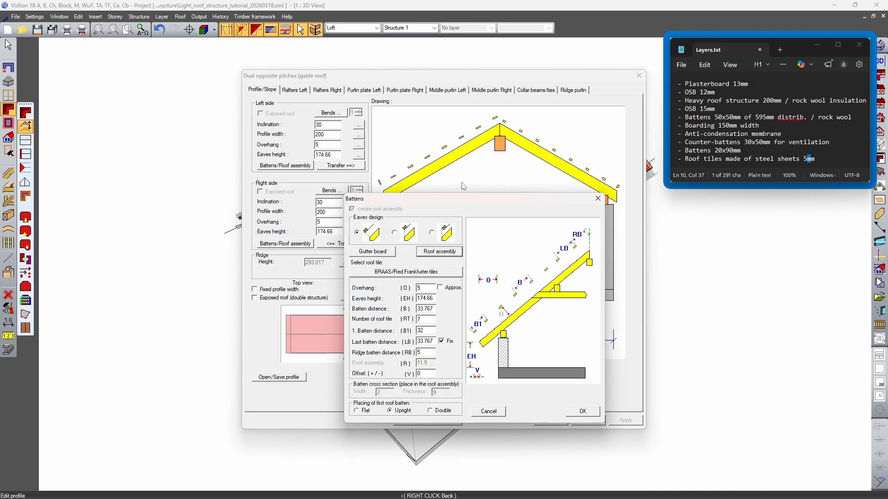
left_click(594, 412)
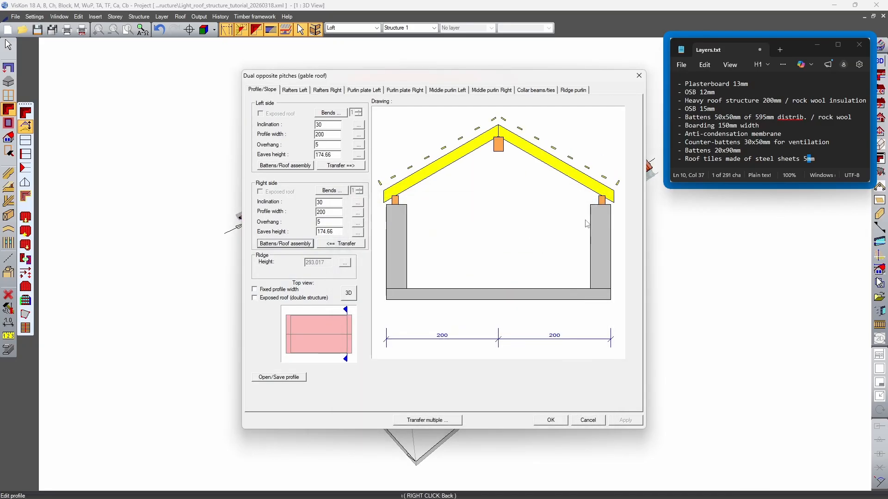
Accept the gable roof profile, finish profile editing, and show the roof covering in the 3D view
left_click(550, 419)
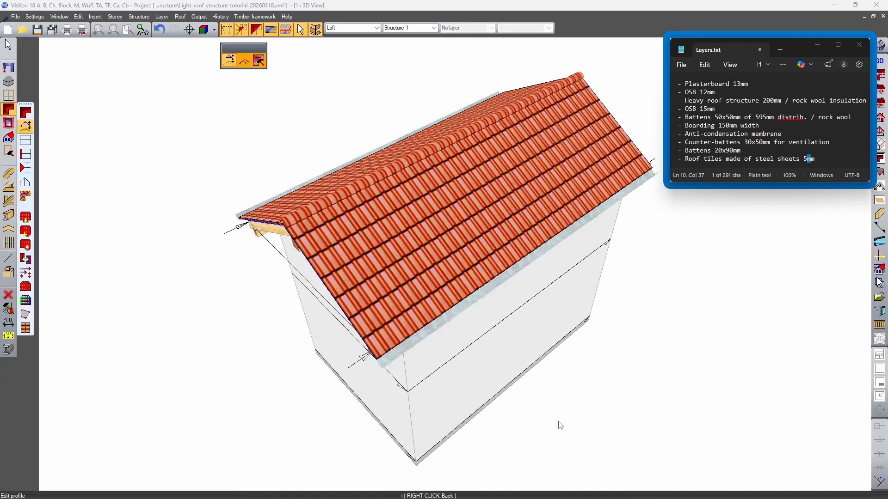
mouse_move(574, 298)
middle_mouse_down()
mouse_move(763, 280)
mouse_move(585, 319)
mouse_move(574, 307)
middle_mouse_up()
right_click(573, 307)
middle_click_drag(489, 343, 502, 347)
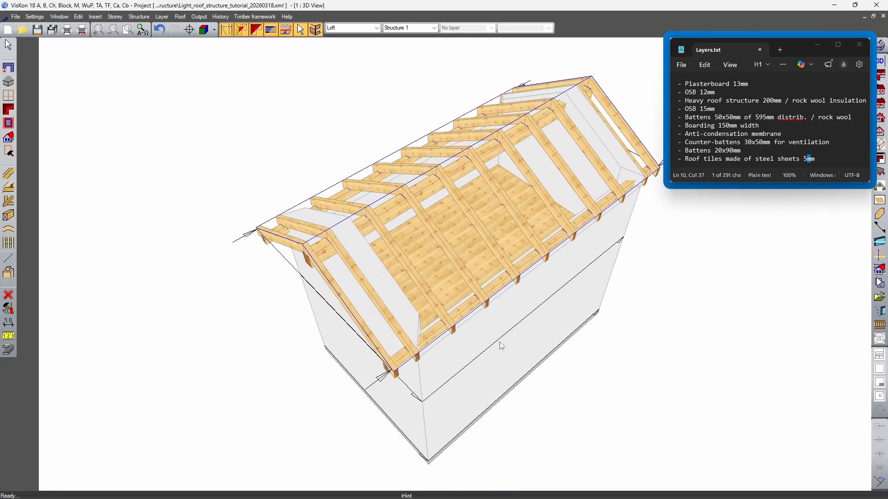
key("F5")
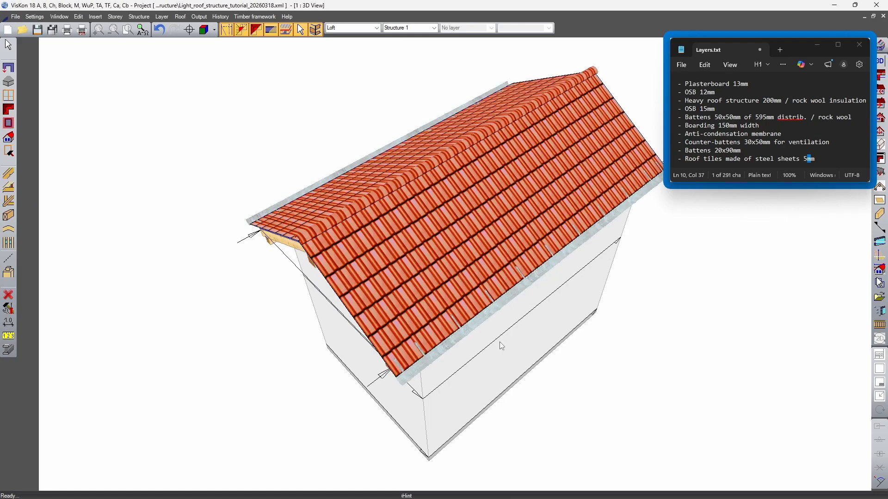
Examine the roof assembly's layers at the gable end, along the eaves and from inside the building
middle_click_drag(500, 342, 631, 234)
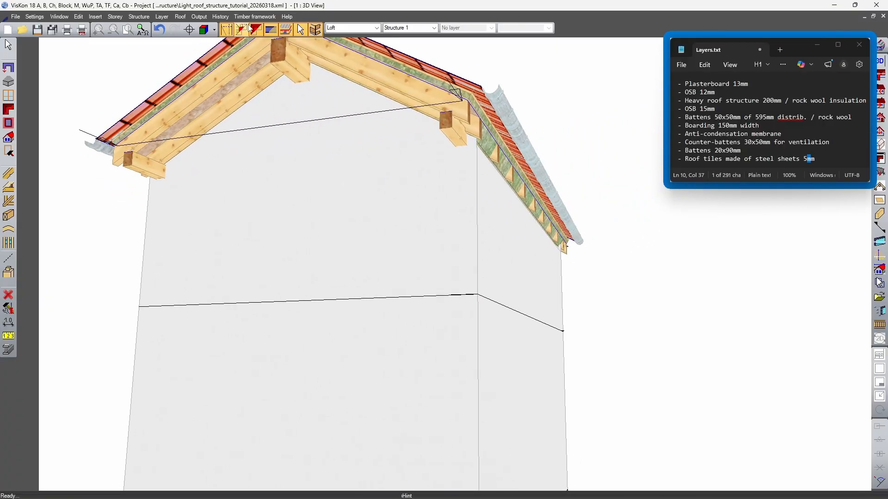
left_click(271, 29)
middle_click_drag(356, 176, 399, 288)
scroll(398, 288, "up", 5)
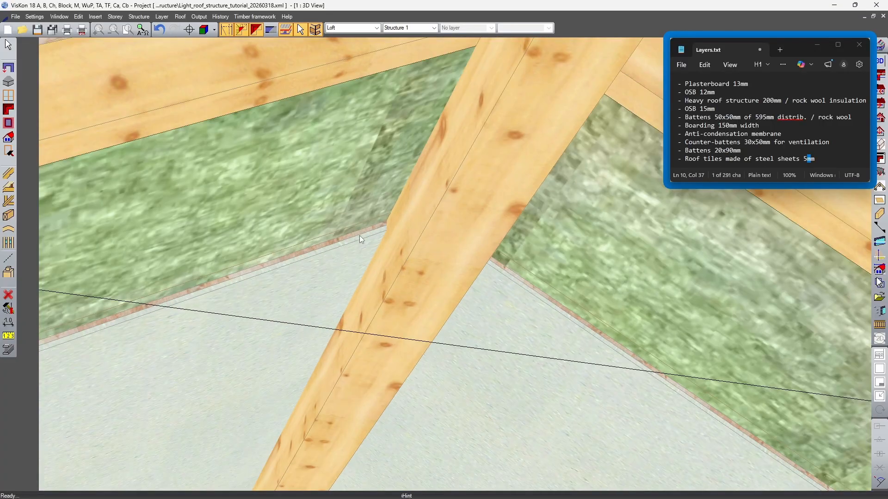
scroll(429, 182, "down", 10)
middle_click_drag(544, 247, 503, 293)
middle_click_drag(555, 320, 500, 138)
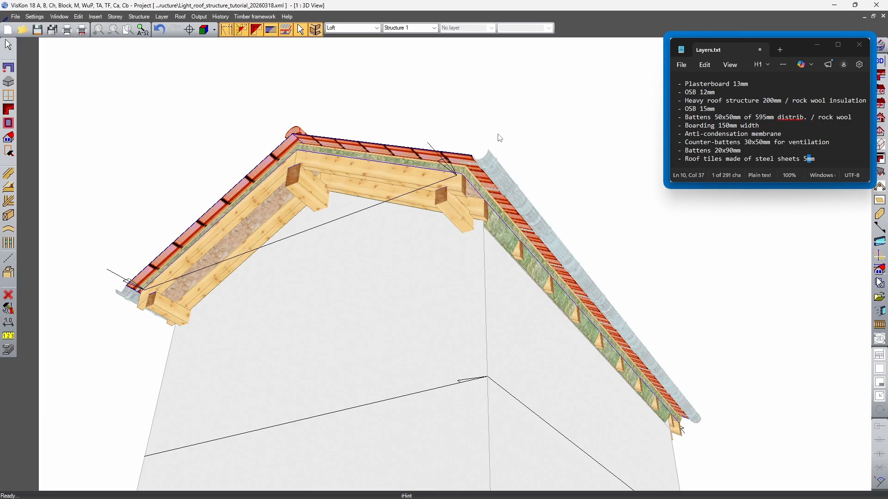
middle_click_drag(500, 137, 382, 251)
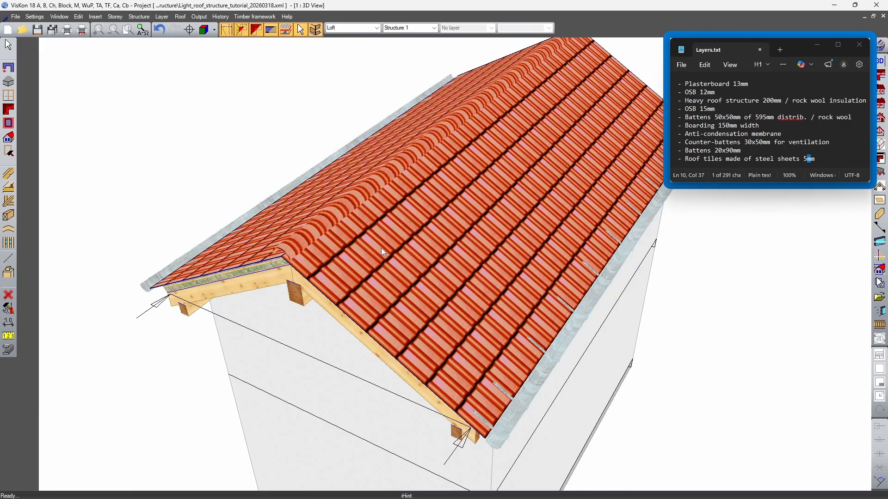
Select the red tile covering on one roof side and open its material selection
middle_click_drag(441, 246, 419, 254)
right_click(425, 223)
left_click(442, 226)
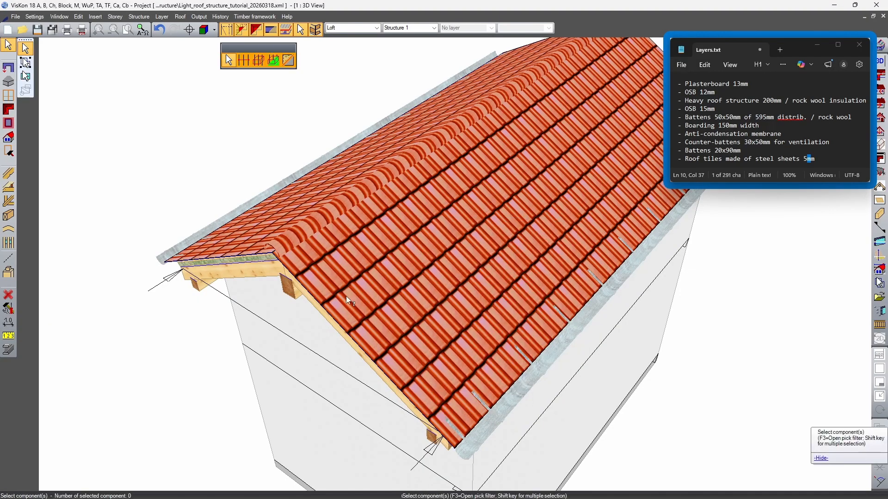
middle_click_drag(347, 265, 424, 165)
left_click(510, 239)
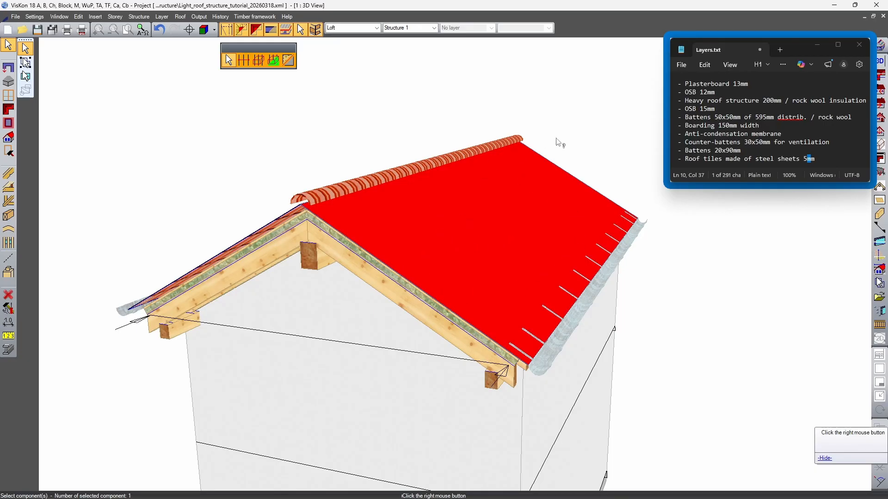
right_click(359, 125)
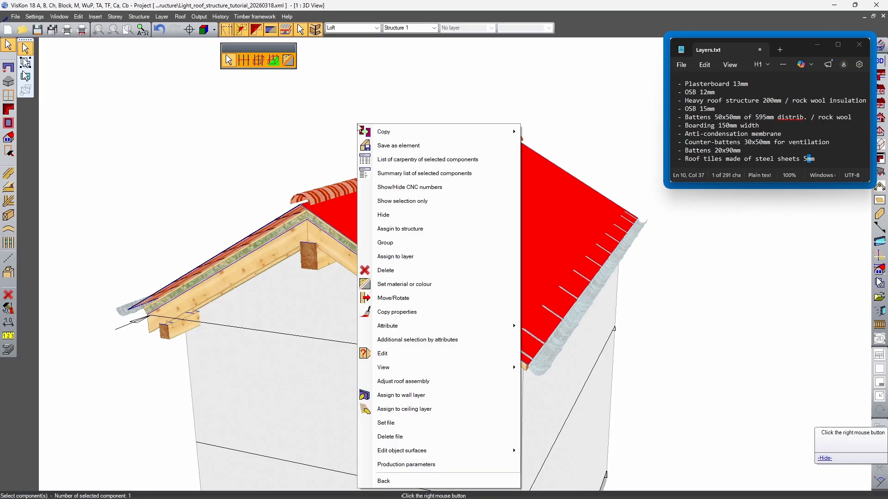
left_click(437, 284)
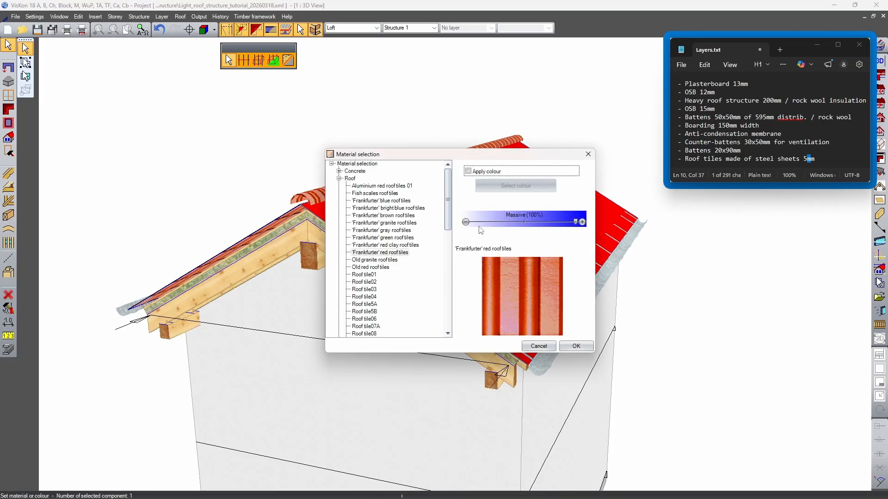
left_click_drag(502, 158, 498, 129)
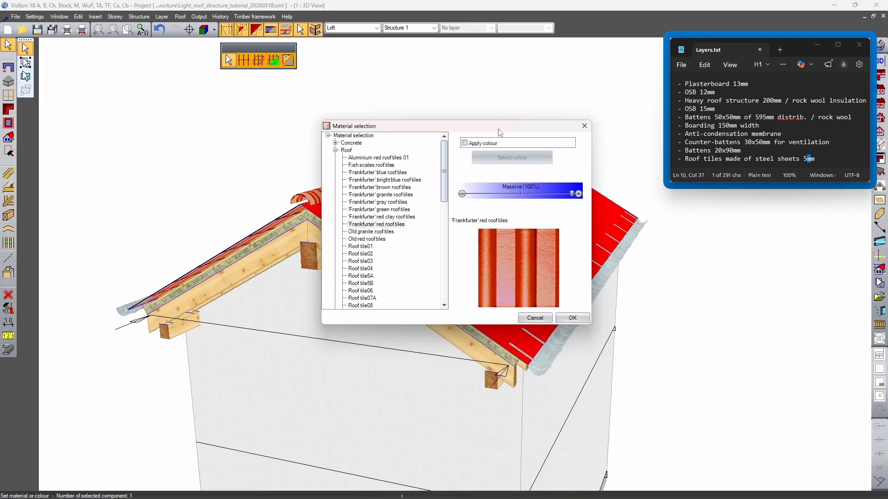
Browse the roof materials and assign Zinc roof tiles to the selected covering
left_click(378, 159)
left_click(379, 166)
left_click(381, 173)
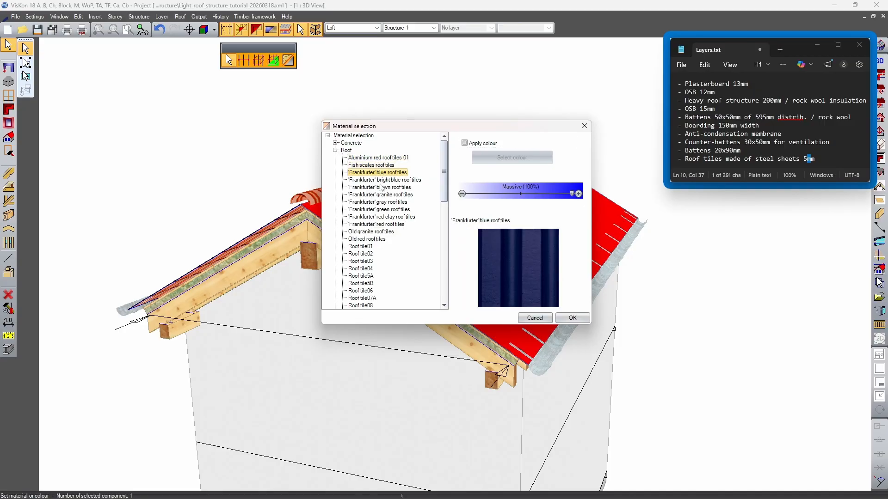
key("Down")
key("Down")
key("Down")
key("Down")
key("Down")
key("Down")
key("Down")
key("Down")
key("Down")
key("Down")
key("Down")
key("Down")
key("Down")
key("Down")
key("Down")
key("Down")
key("Down")
key("Down")
key("Down")
key("Down")
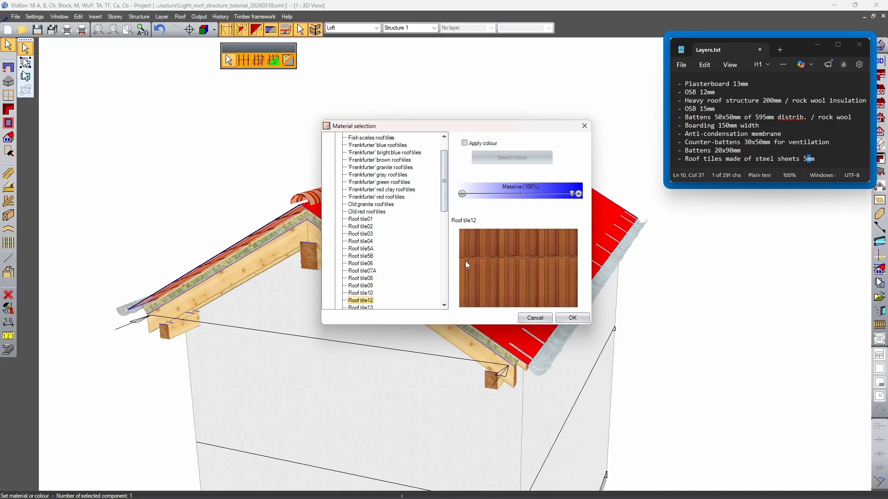
key("Down")
key("Down")
key("Down")
key("Down")
key("Down")
key("Down")
key("Down")
key("Down")
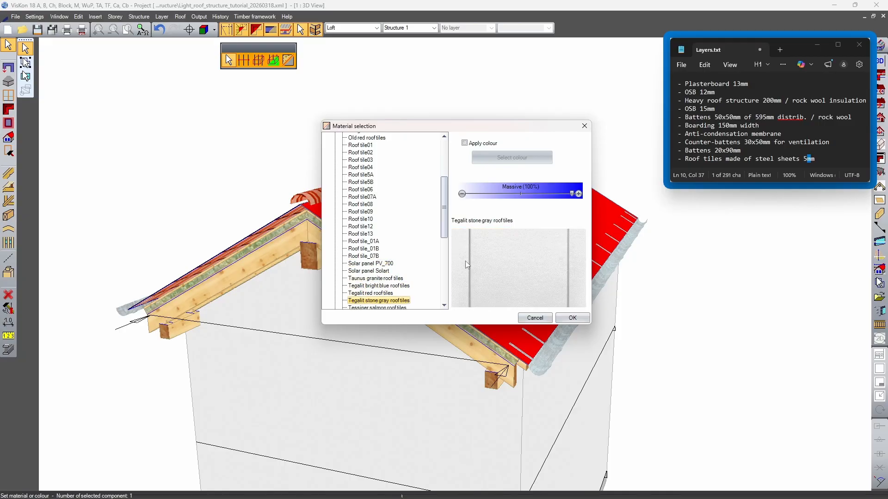
key("Up")
key("Up")
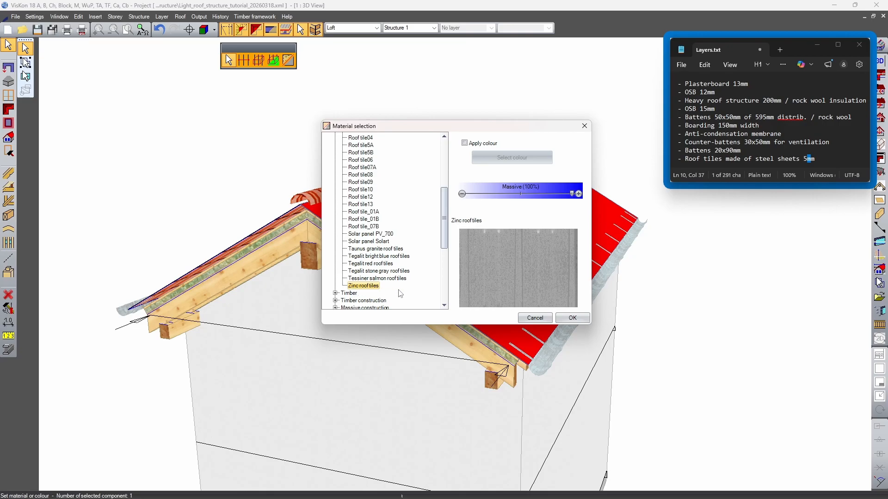
left_click(571, 318)
Set the opposite roof side's red tile covering to the Zinc roof tiles material as well
middle_click_drag(711, 260, 777, 236)
middle_click_drag(324, 218, 458, 313)
left_click(457, 313)
scroll(389, 231, "down", 7)
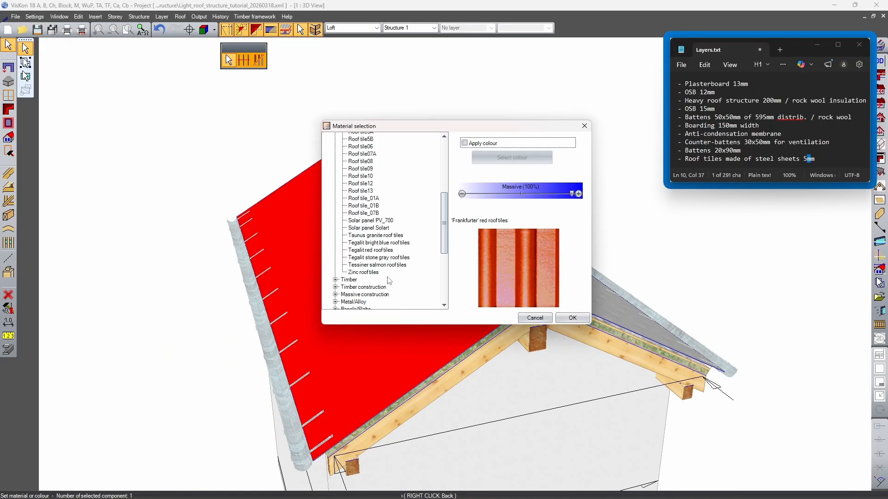
left_click(363, 272)
left_click(573, 318)
Delete the red ridge tiles along the top of the roof
middle_click_drag(529, 268, 412, 224)
right_click(424, 216)
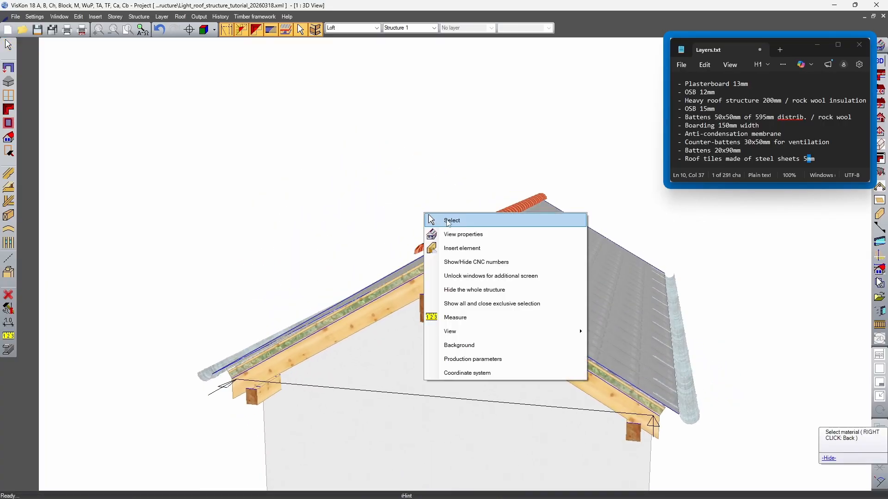
left_click(441, 223)
key("Delete")
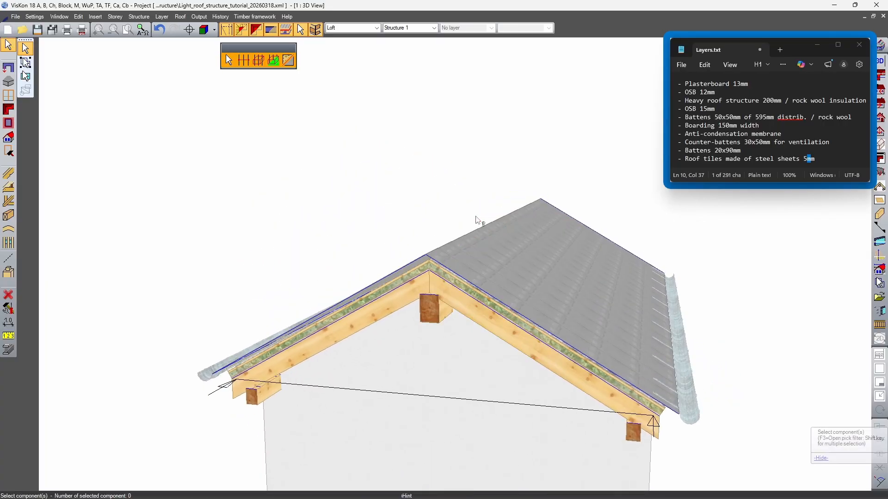
middle_click_drag(453, 230, 517, 175)
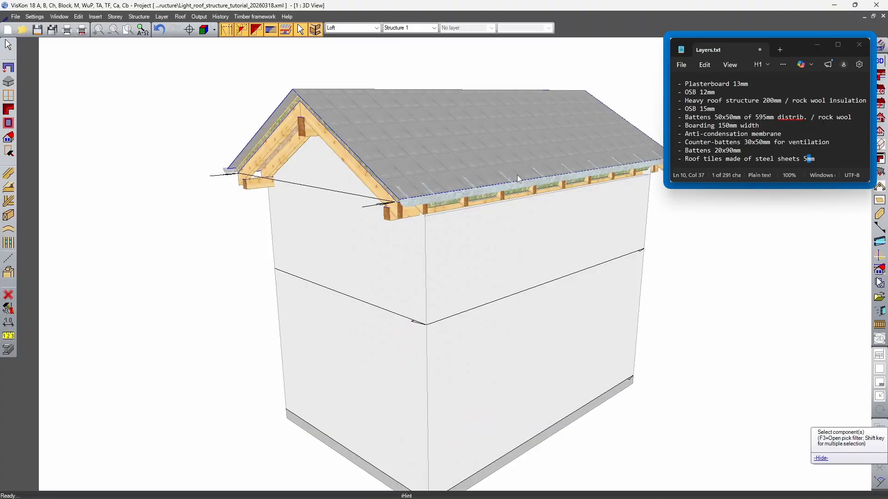